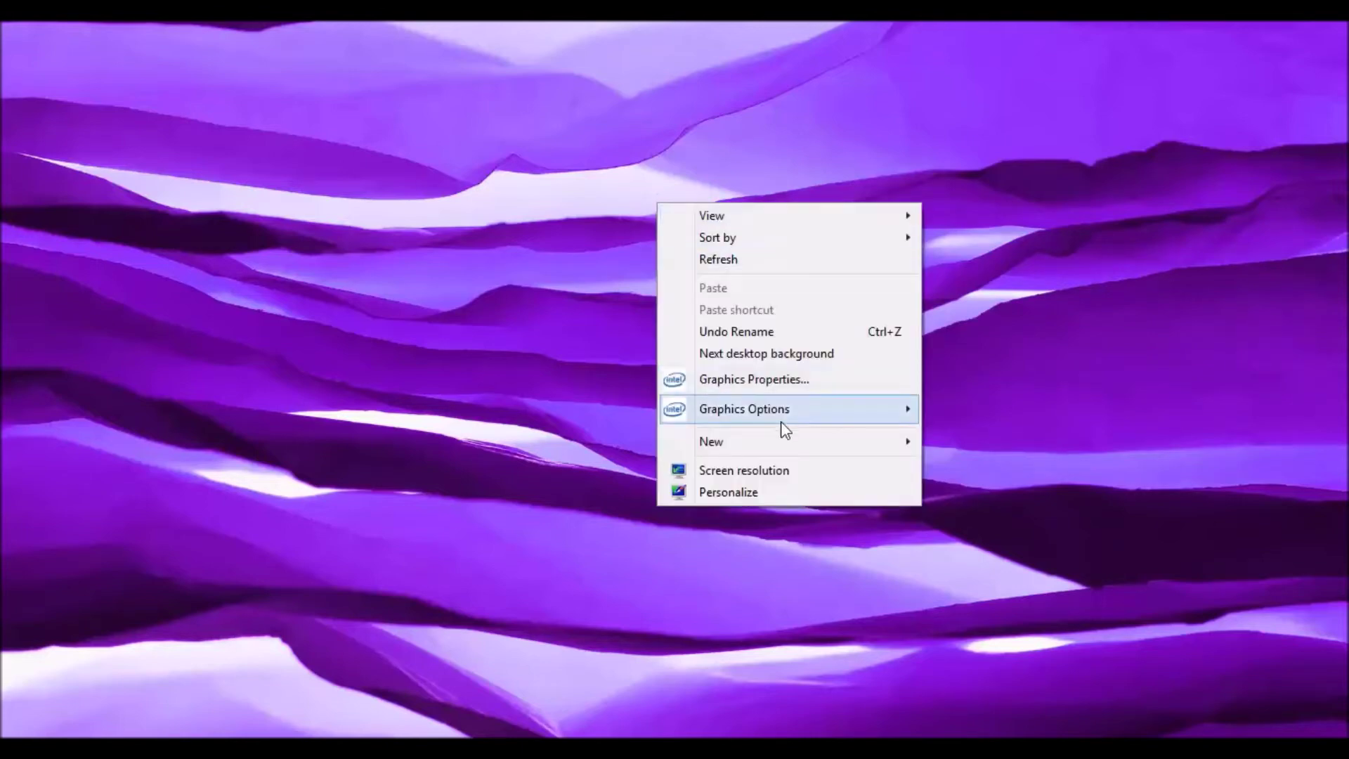
# Make a new folder on the desktop named 'My Coins Universe'.
pyautogui.moveTo(785, 446)
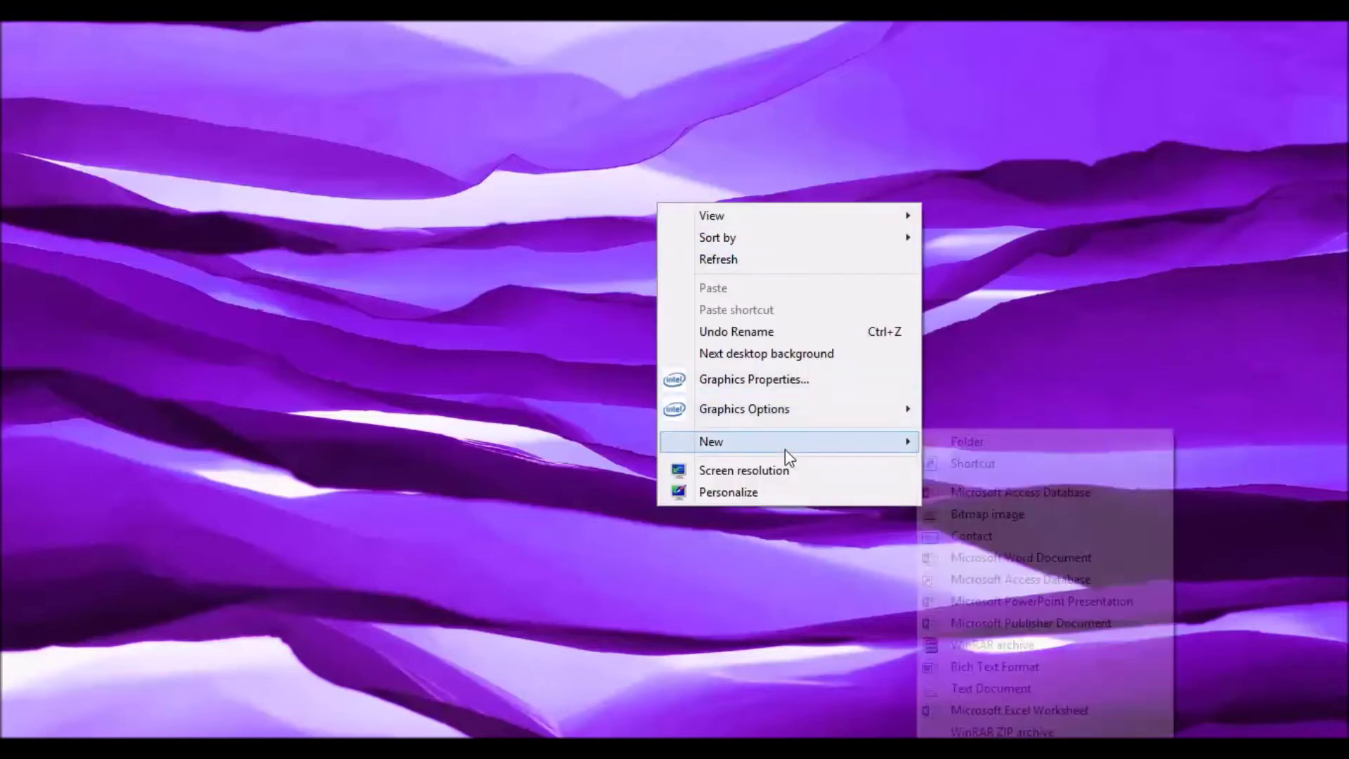
pyautogui.click(995, 442)
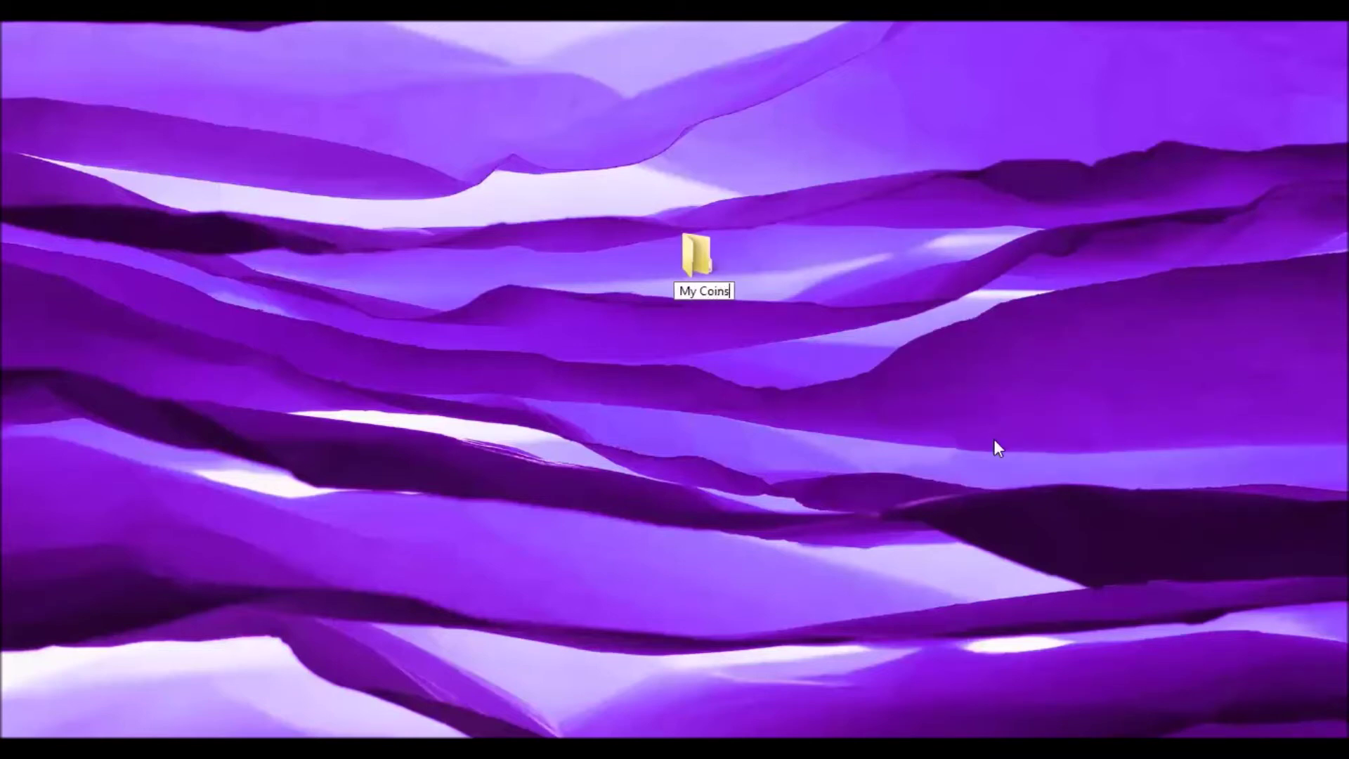
pyautogui.write('Universe')
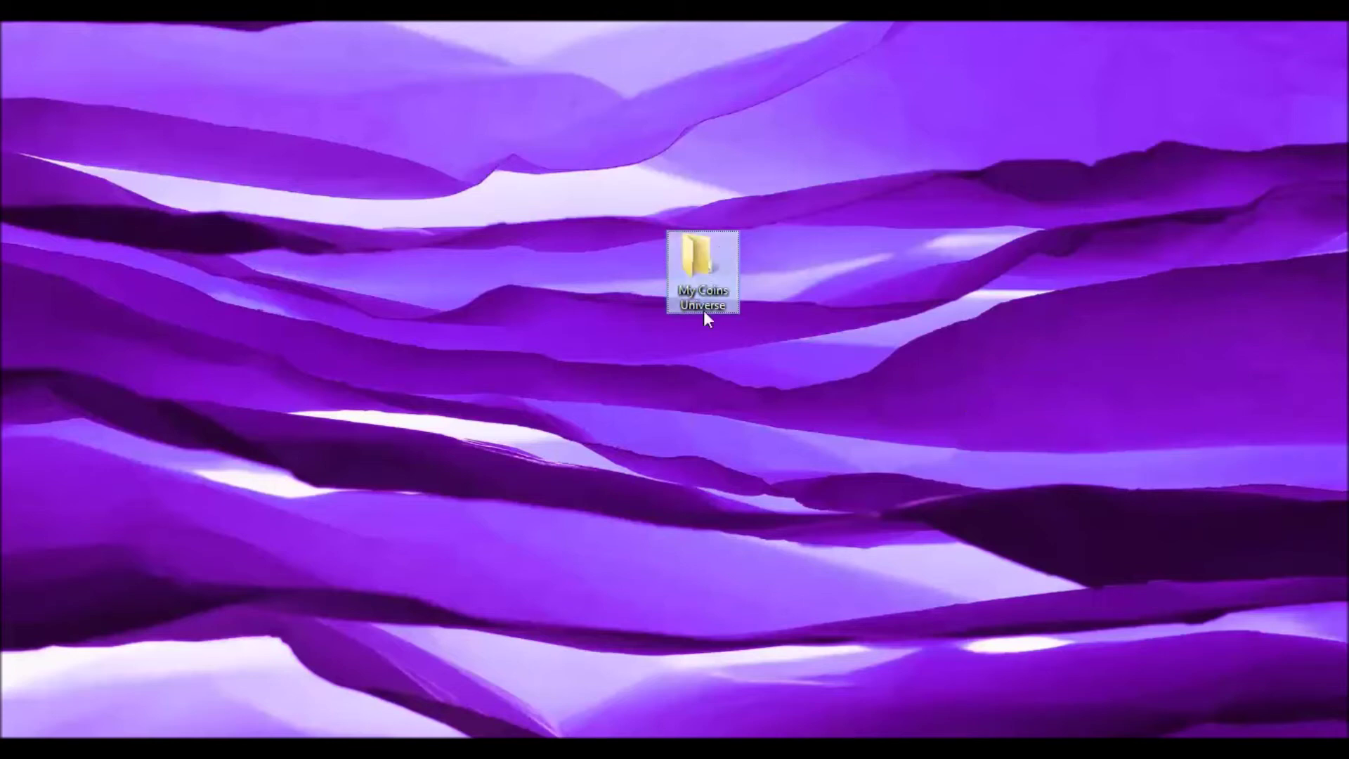
pyautogui.moveTo(701, 255)
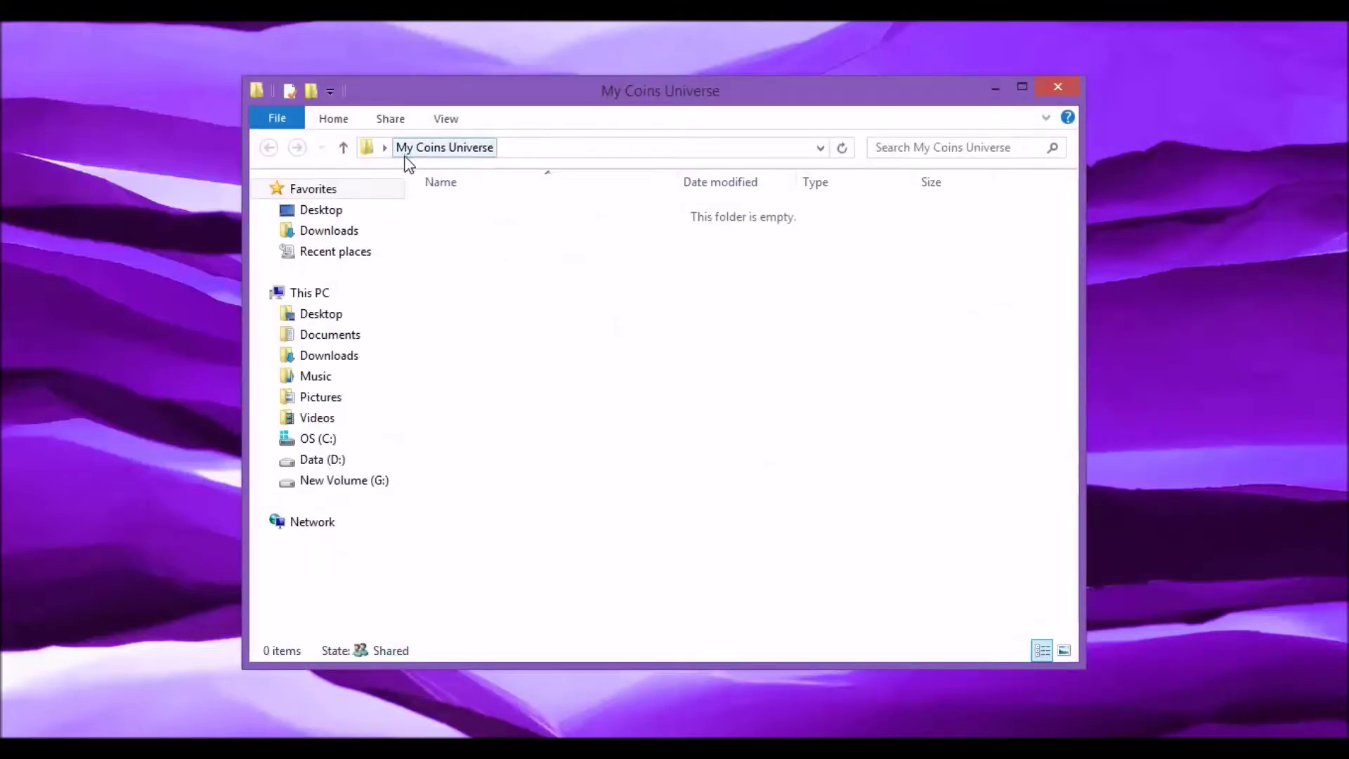
# Inside My Coins Universe, create a subfolder named for the owner's info and open it.
pyautogui.rightClick(621, 362)
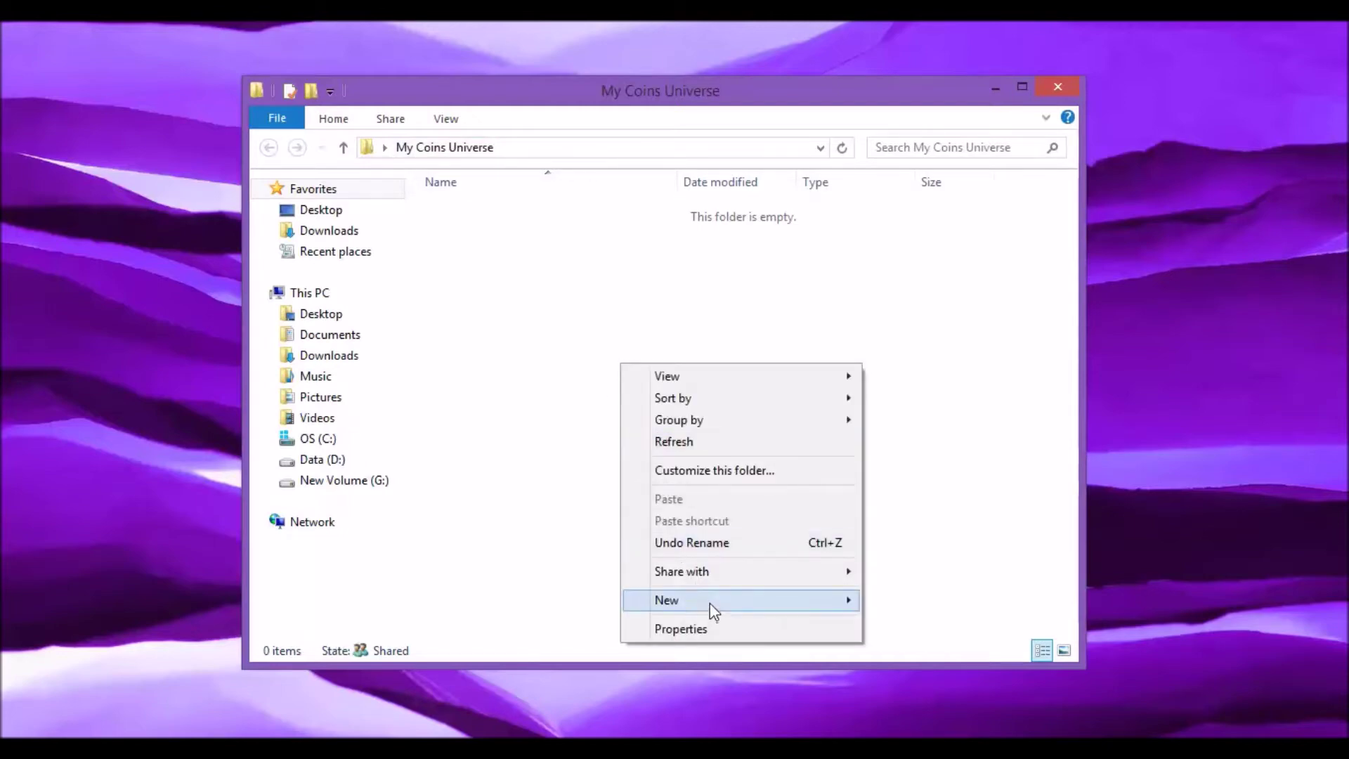
pyautogui.moveTo(709, 602)
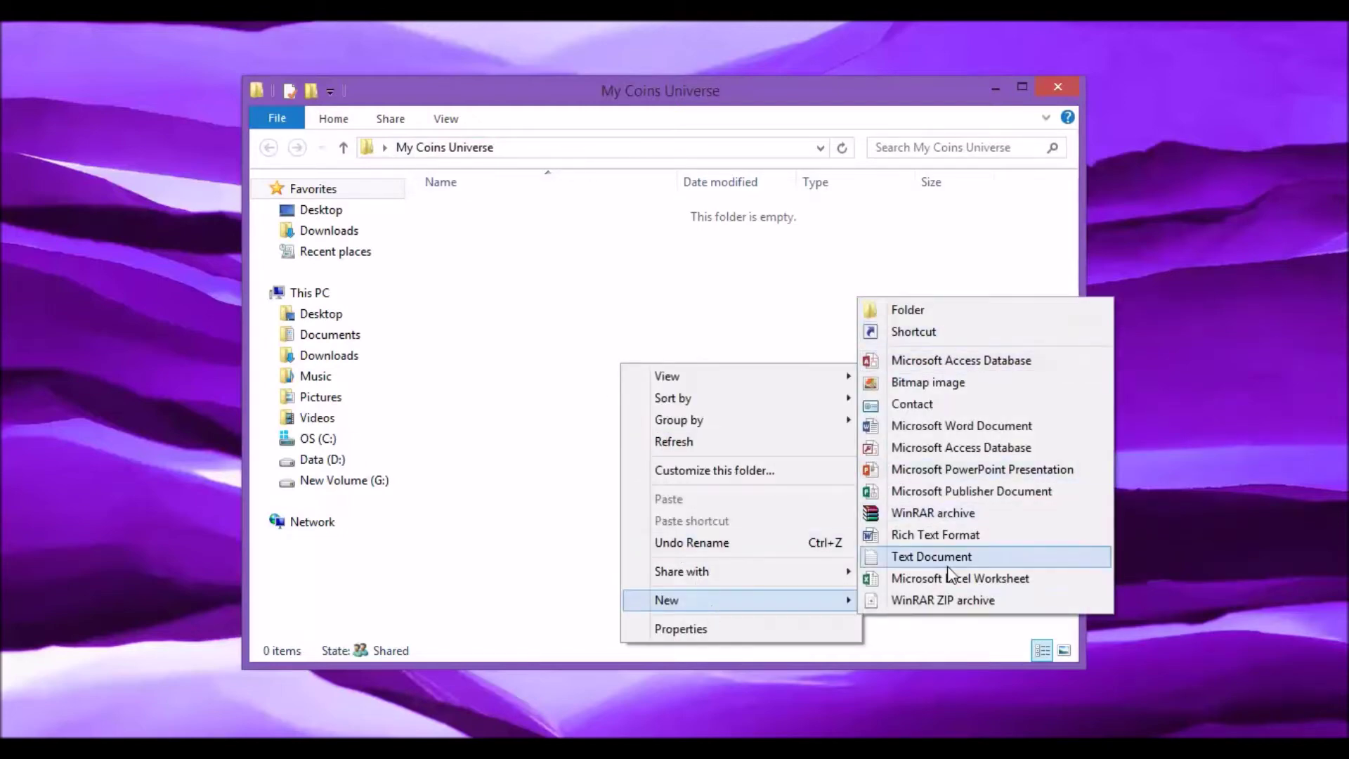
pyautogui.click(908, 310)
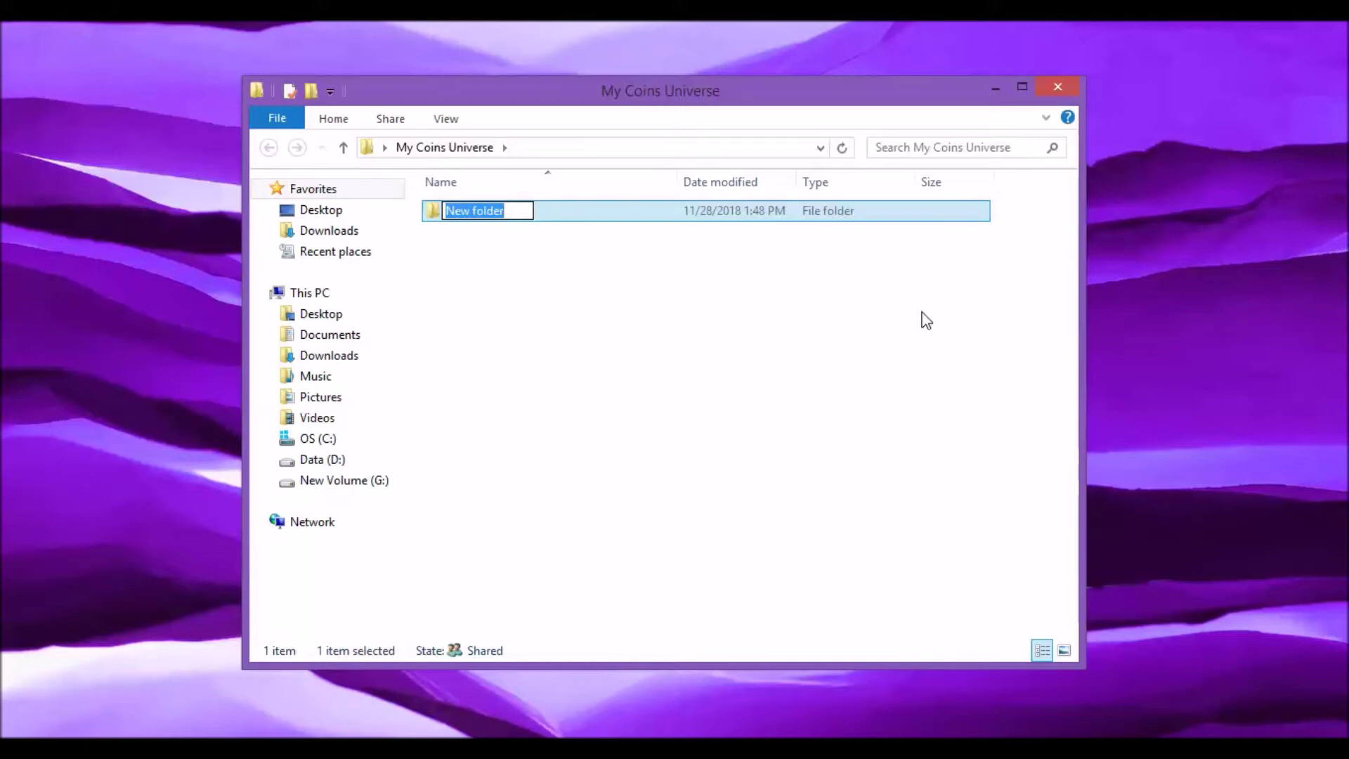
pyautogui.write('Rodn')
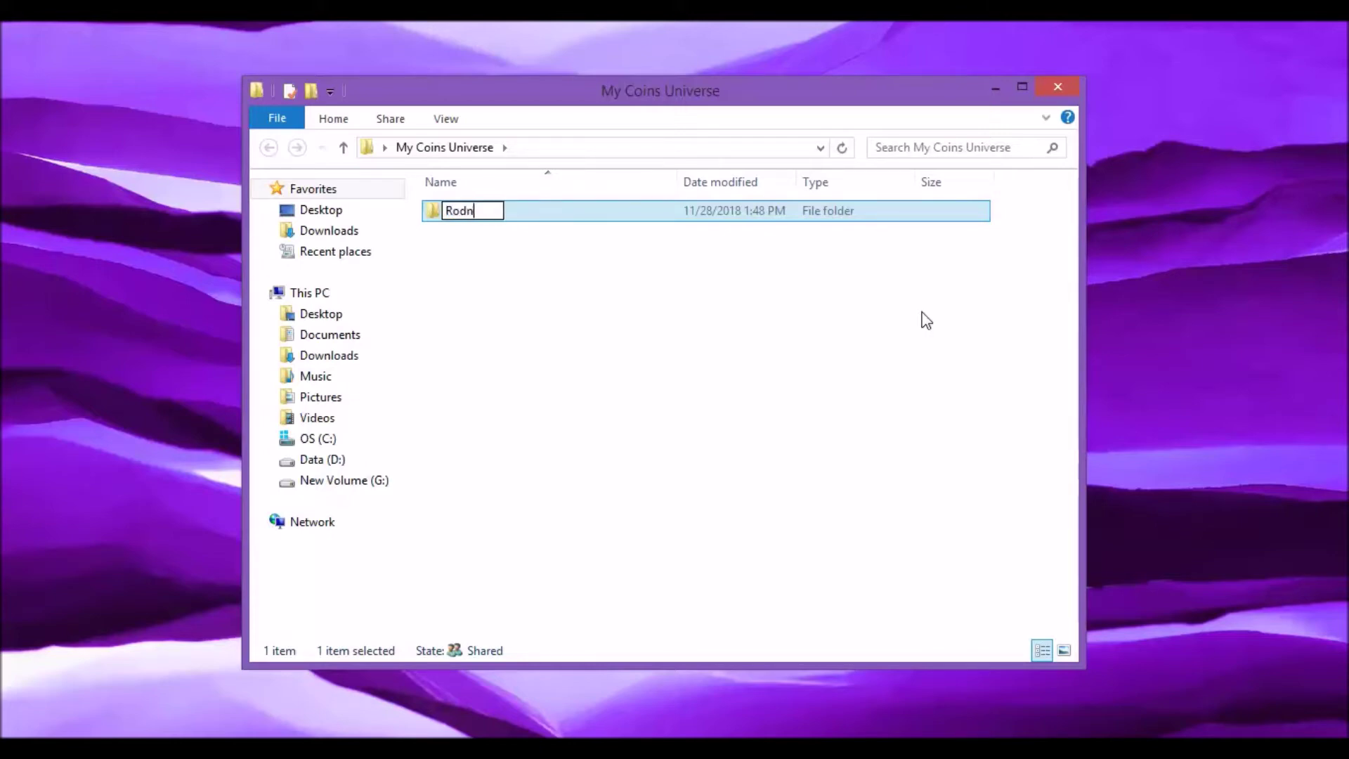
pyautogui.write("ey's Info")
pyautogui.press('Return')
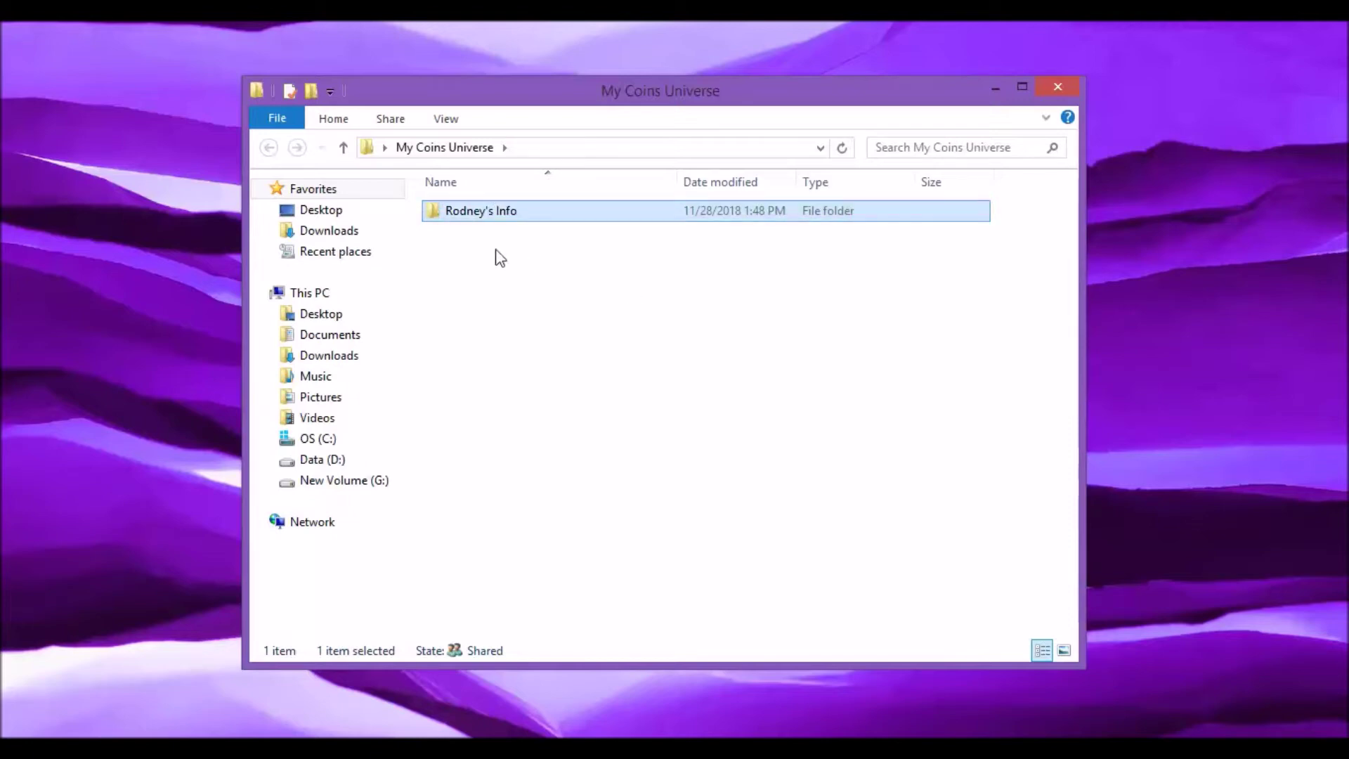
pyautogui.doubleClick(451, 215)
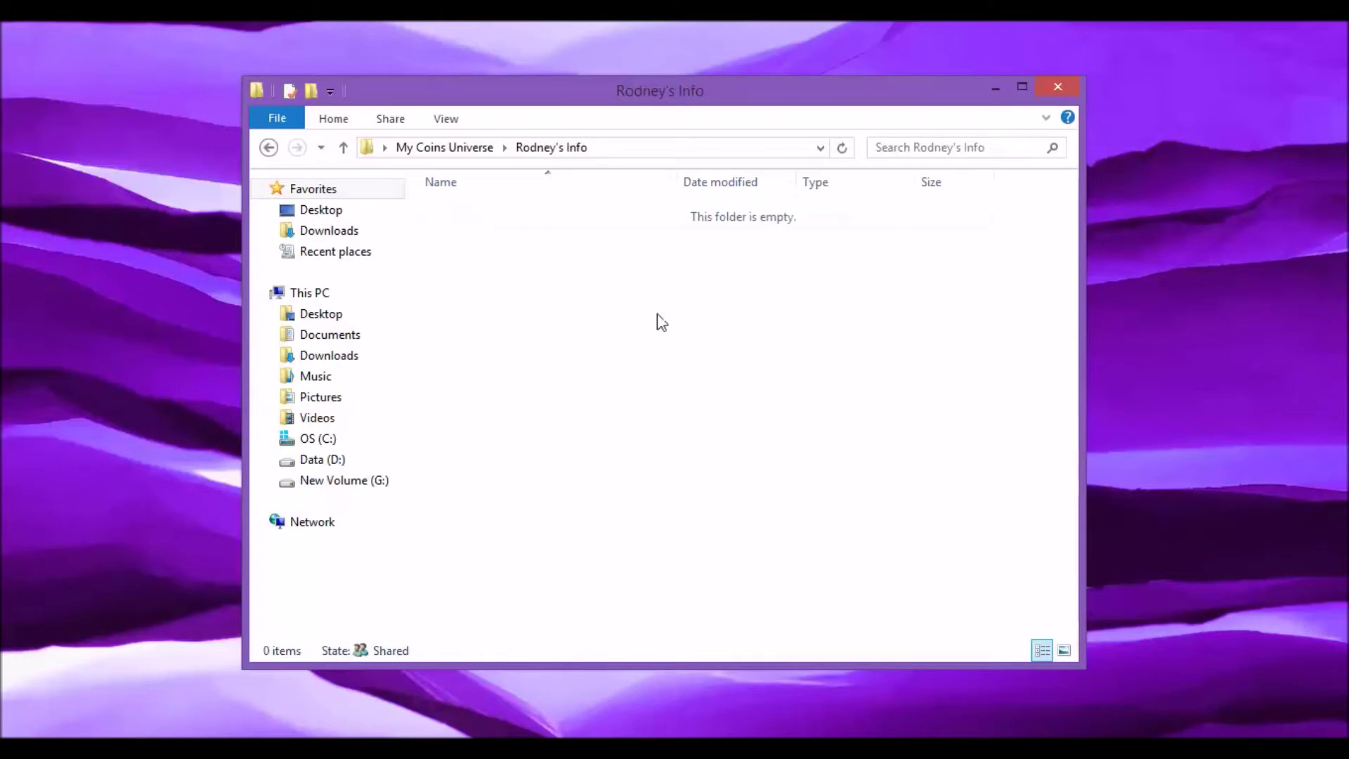
# Add a blank text document named with the owner's full name followed by 'Info'.
pyautogui.rightClick(541, 321)
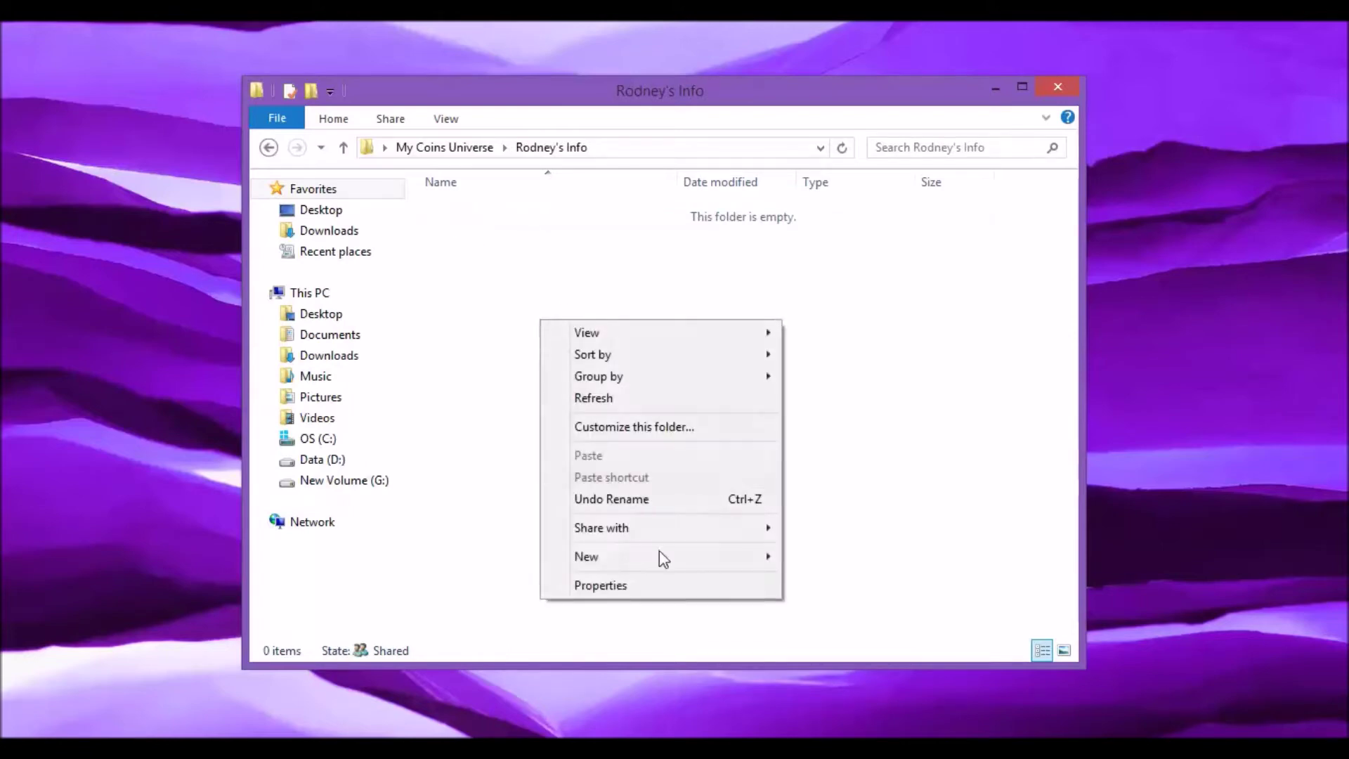
pyautogui.moveTo(659, 555)
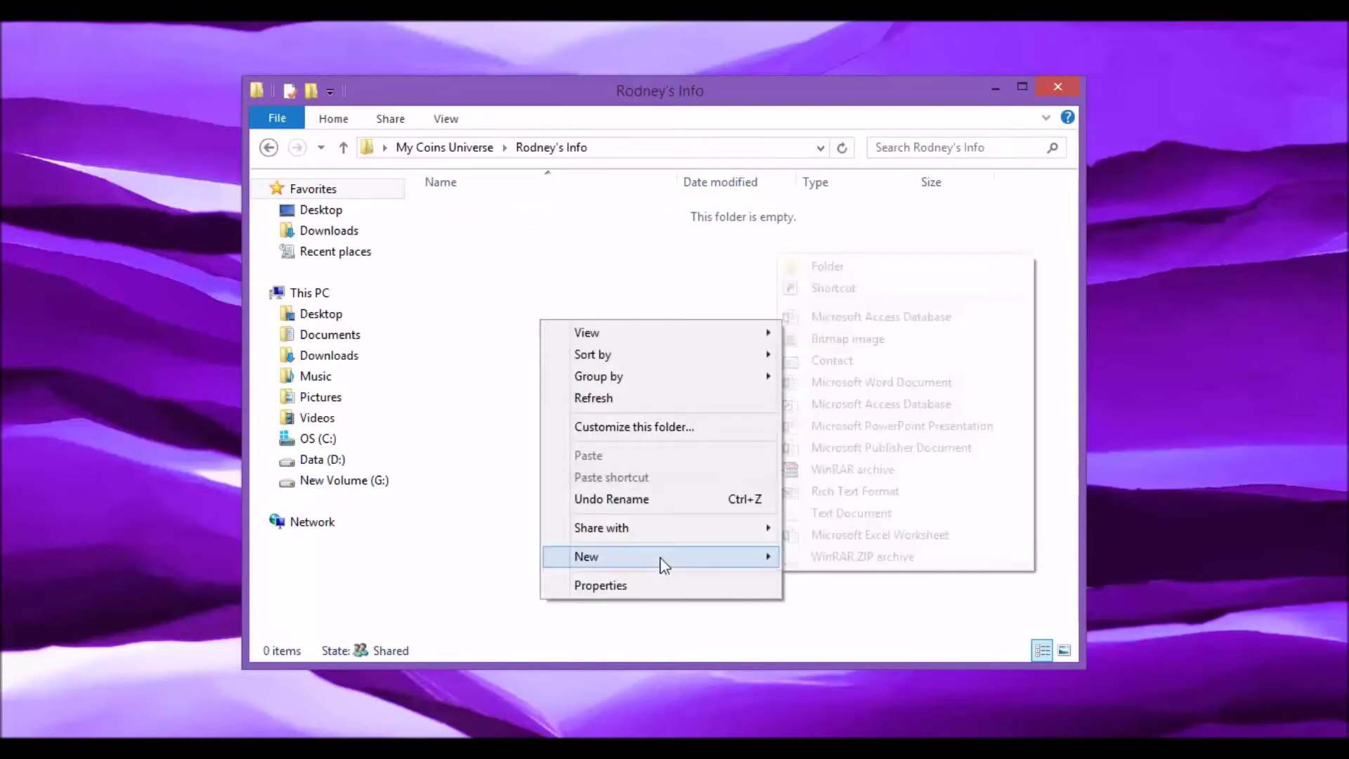
pyautogui.click(891, 512)
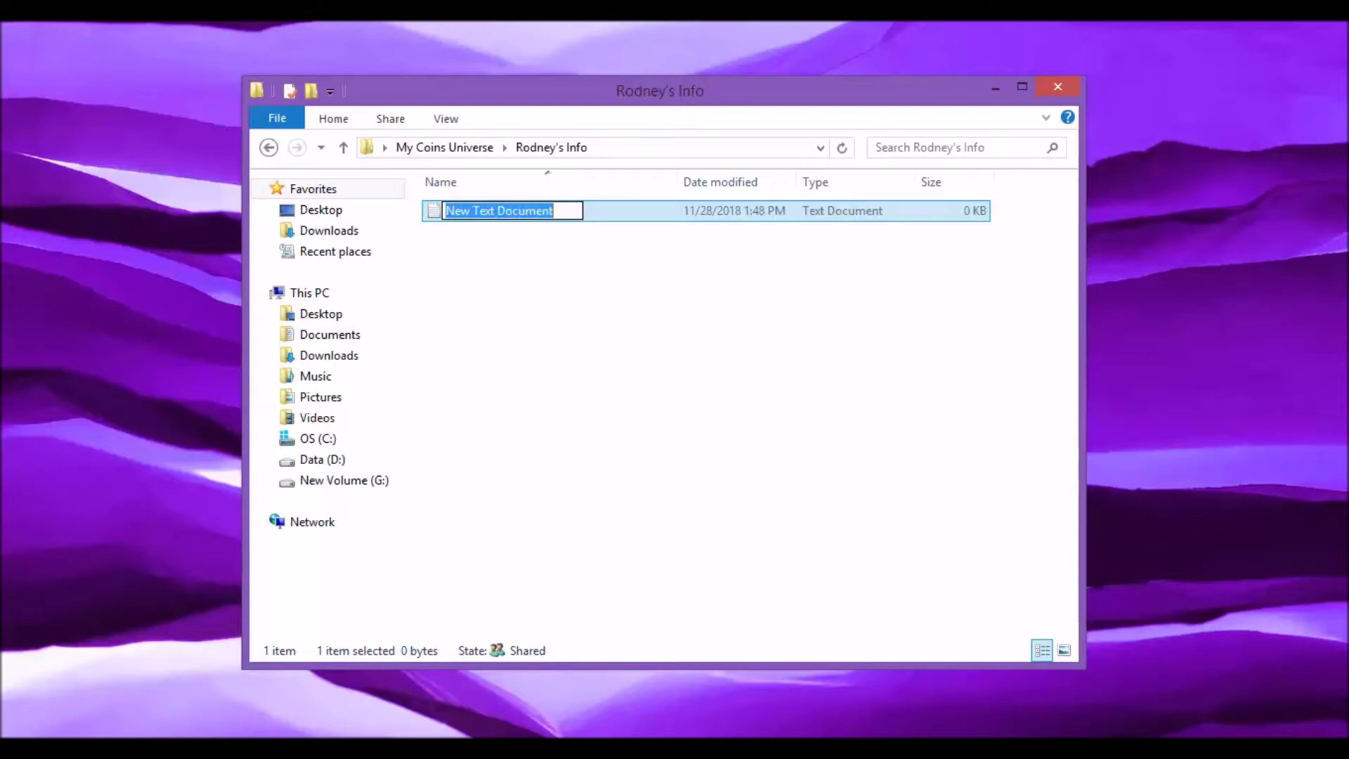
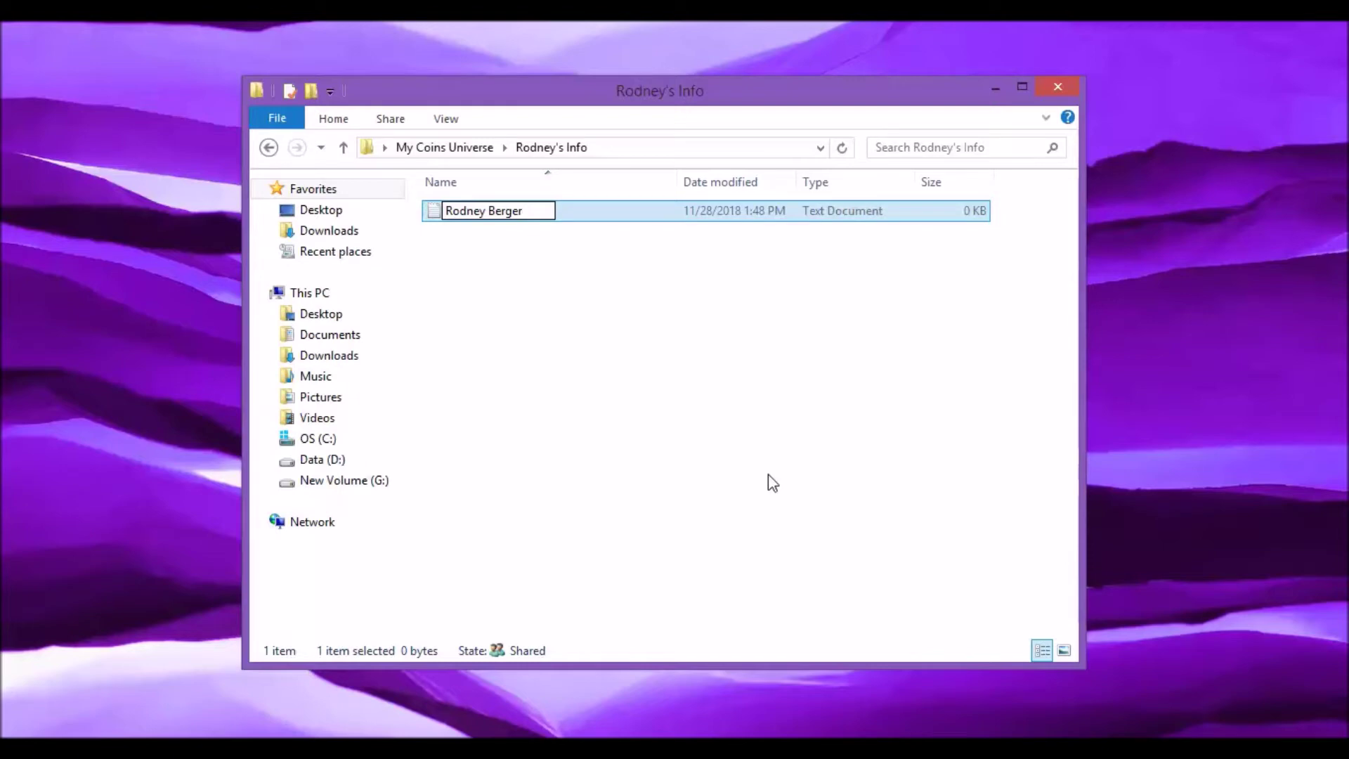
pyautogui.write(' Info')
pyautogui.press('Return')
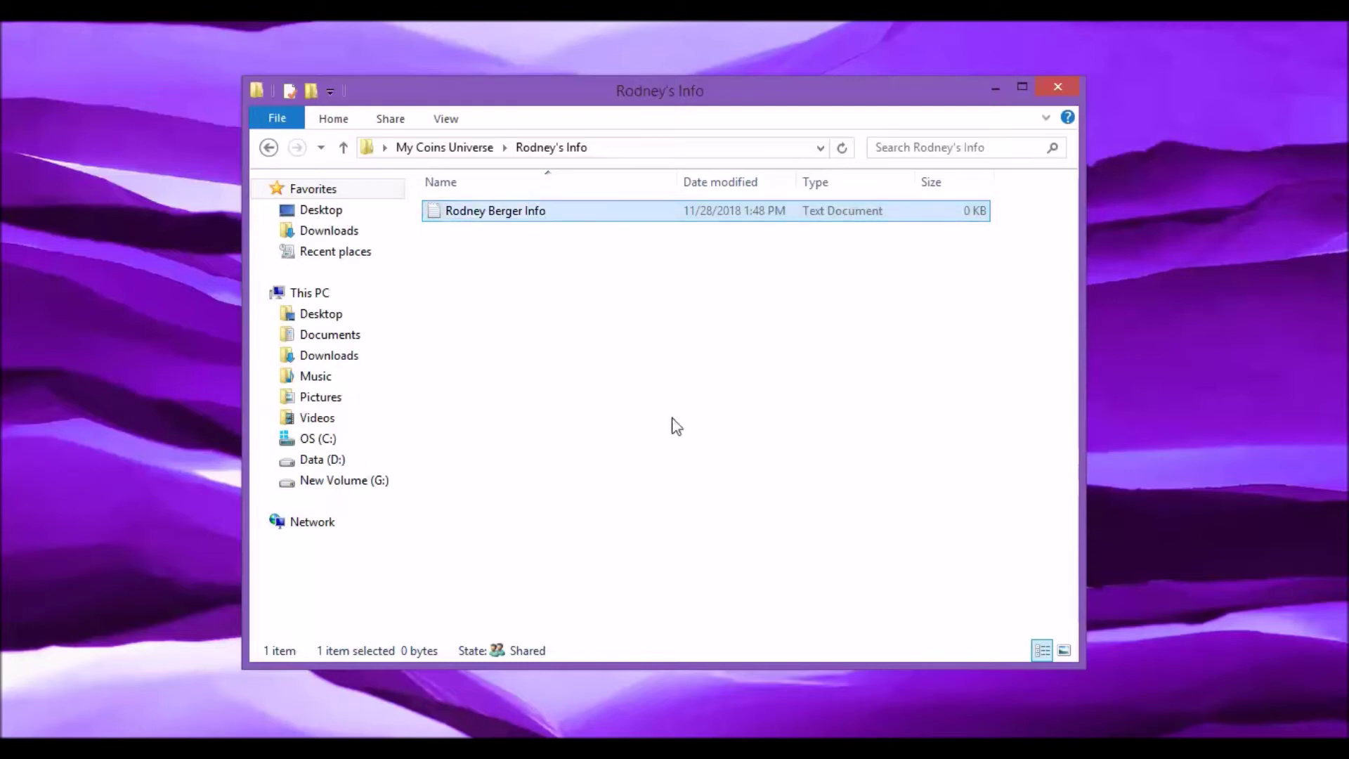
# Open the text file and type 'Today's Date', 'MyEtherwallet Info' and a Password: line with the wallet password.
pyautogui.doubleClick(528, 211)
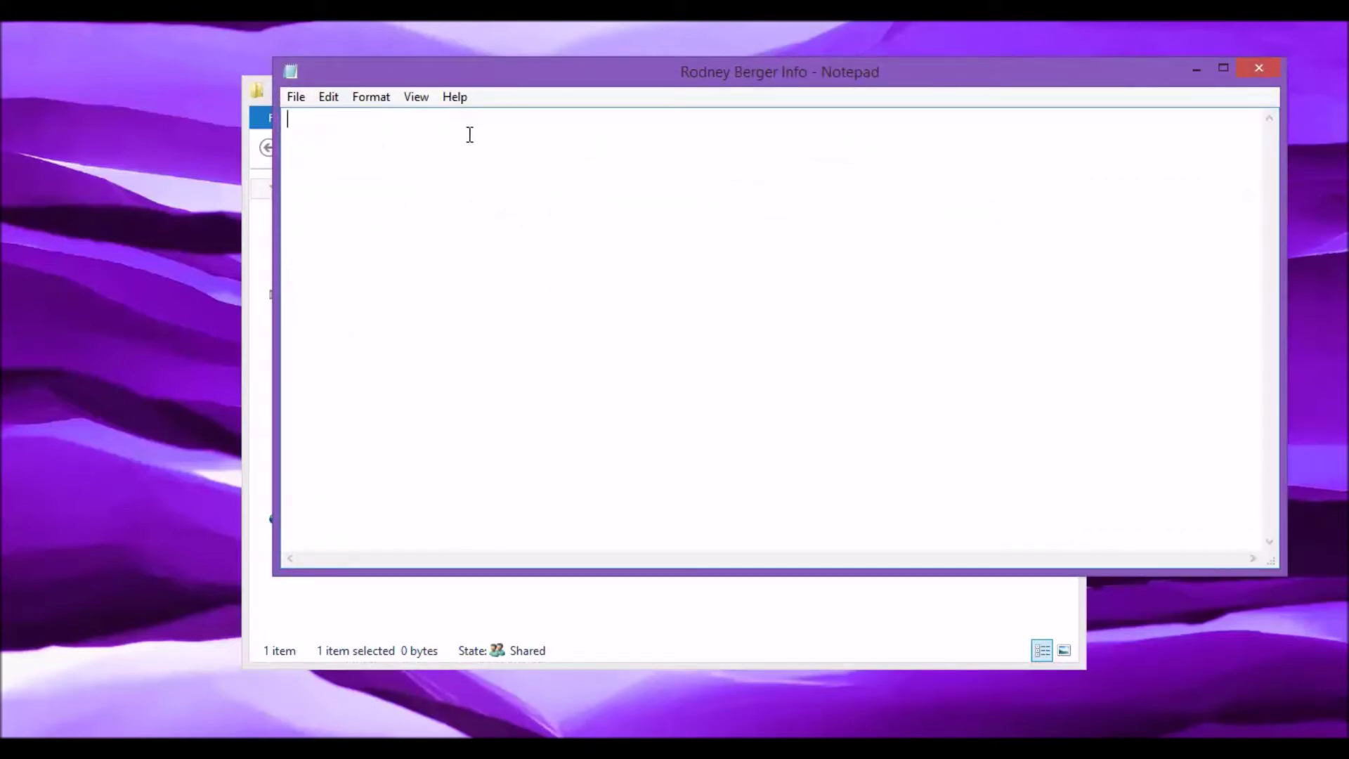
pyautogui.press('BackSpace')
pyautogui.press('BackSpace')
pyautogui.press('BackSpace')
pyautogui.press('Return')
pyautogui.press('Return')
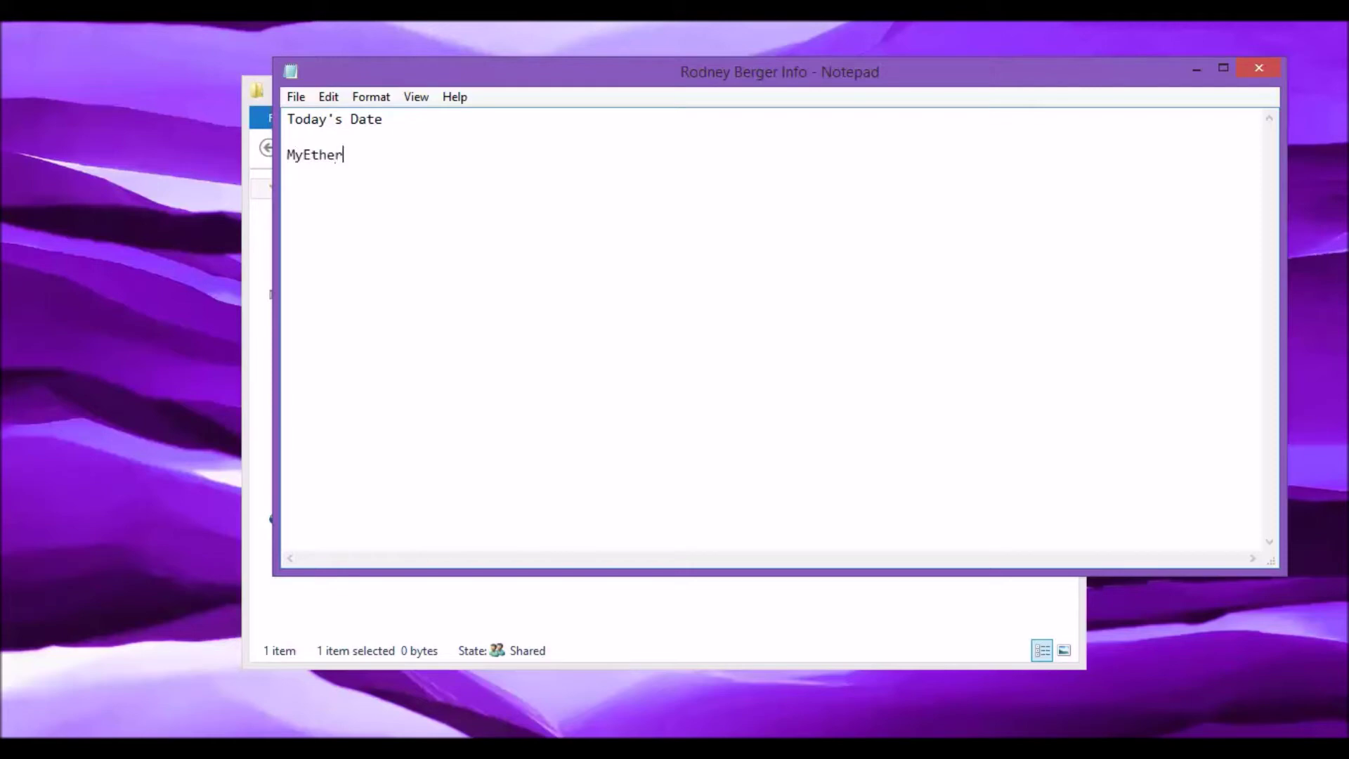
pyautogui.press('Return')
pyautogui.press('Return')
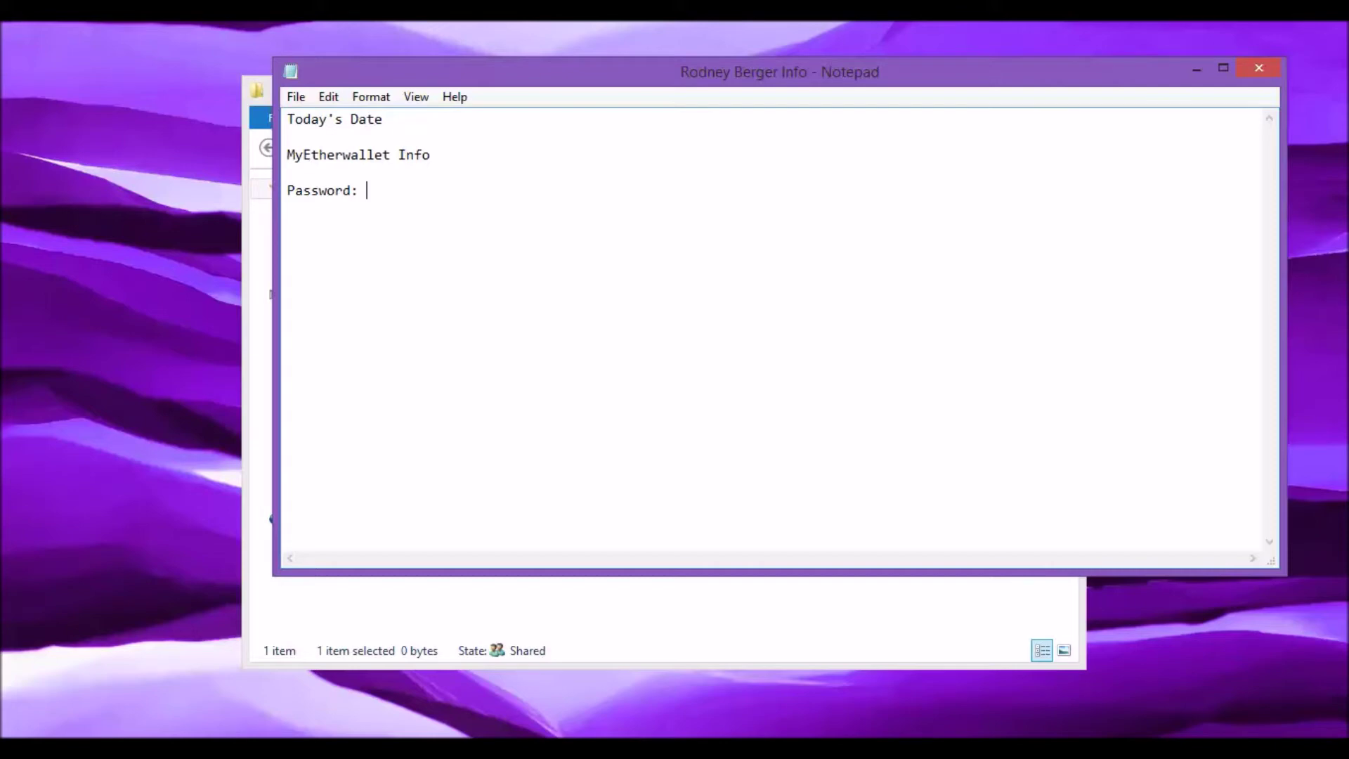
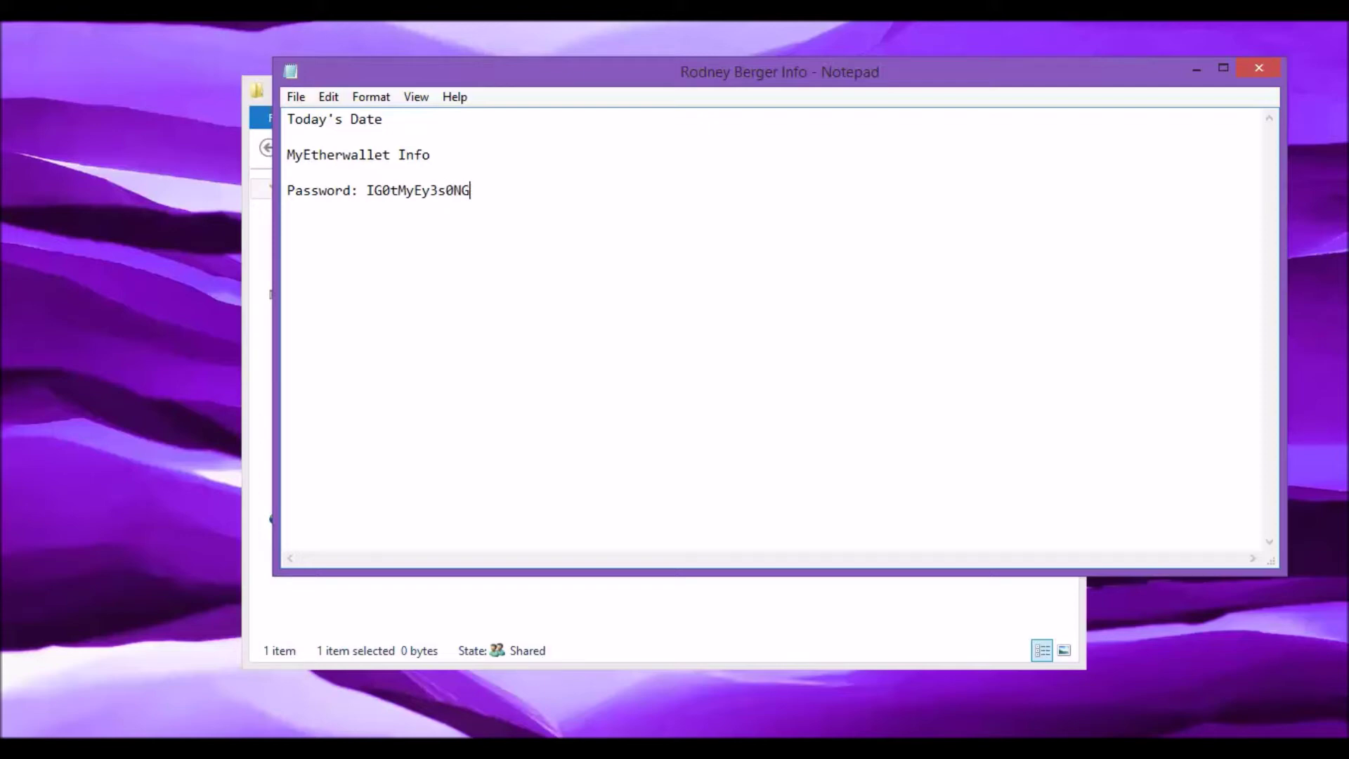
# Fix the mistyped end of the password and leave a blank line below it.
pyautogui.press('Return')
pyautogui.press('Return')
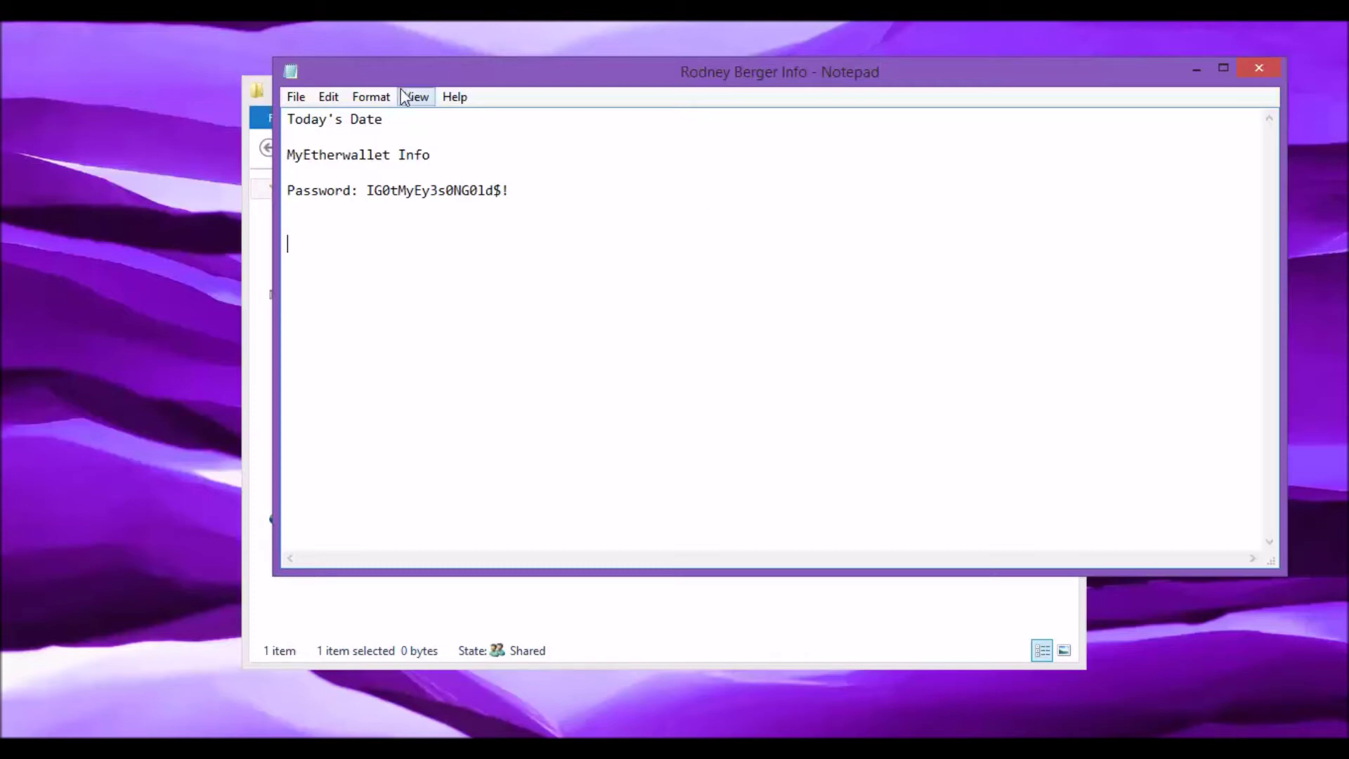
# Add empty 'Private Key:' and 'Public Wallet Address:' labels and save the info file.
pyautogui.click(295, 97)
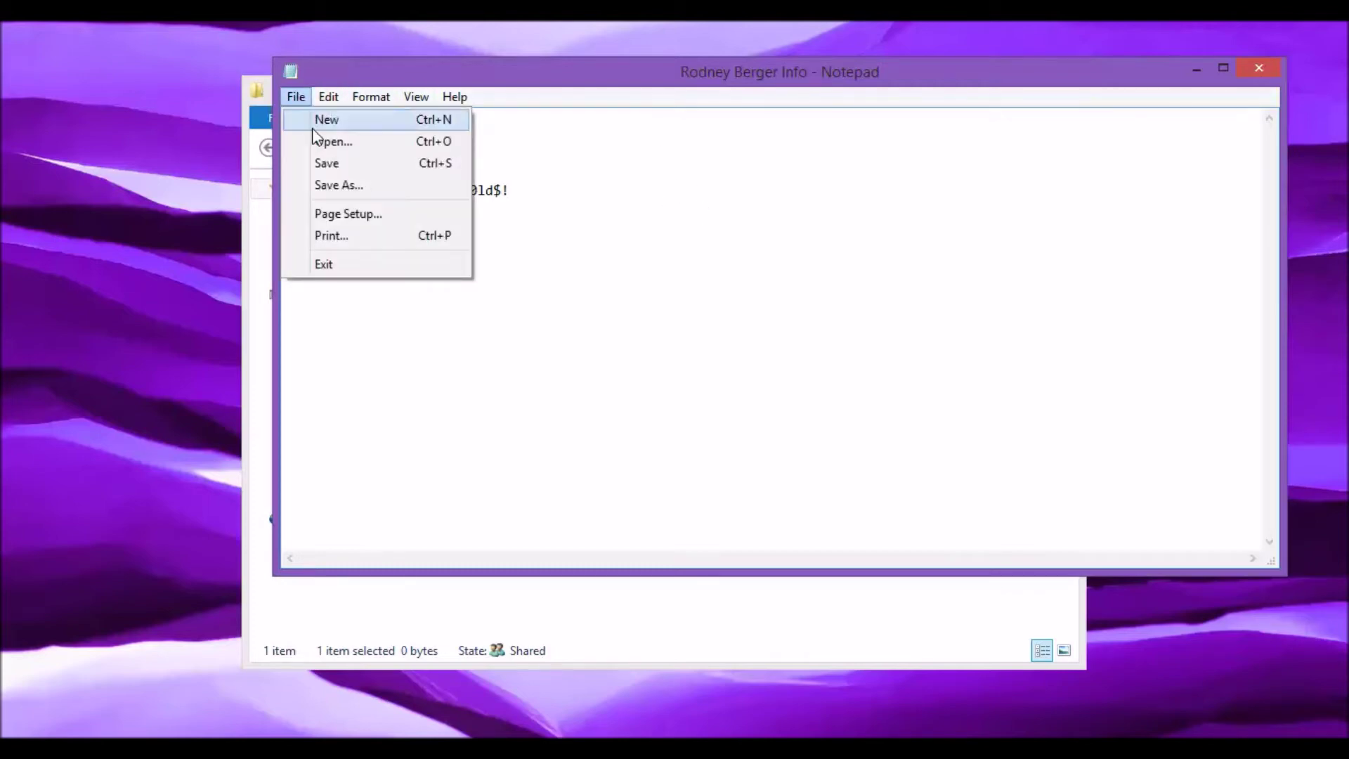
pyautogui.click(336, 166)
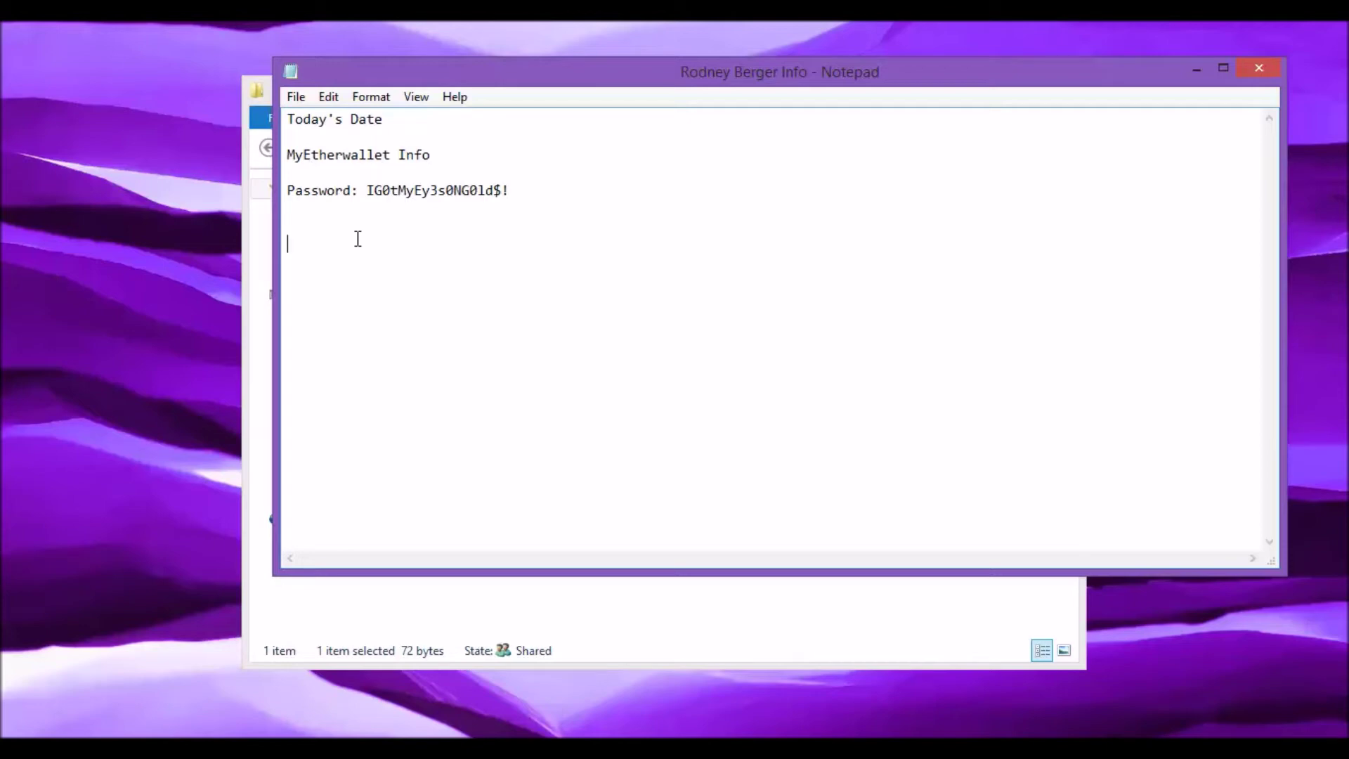
pyautogui.write('Pri')
pyautogui.write('vate Key')
pyautogui.write(':  ')
pyautogui.write('Public ')
pyautogui.write('Wallet Addres')
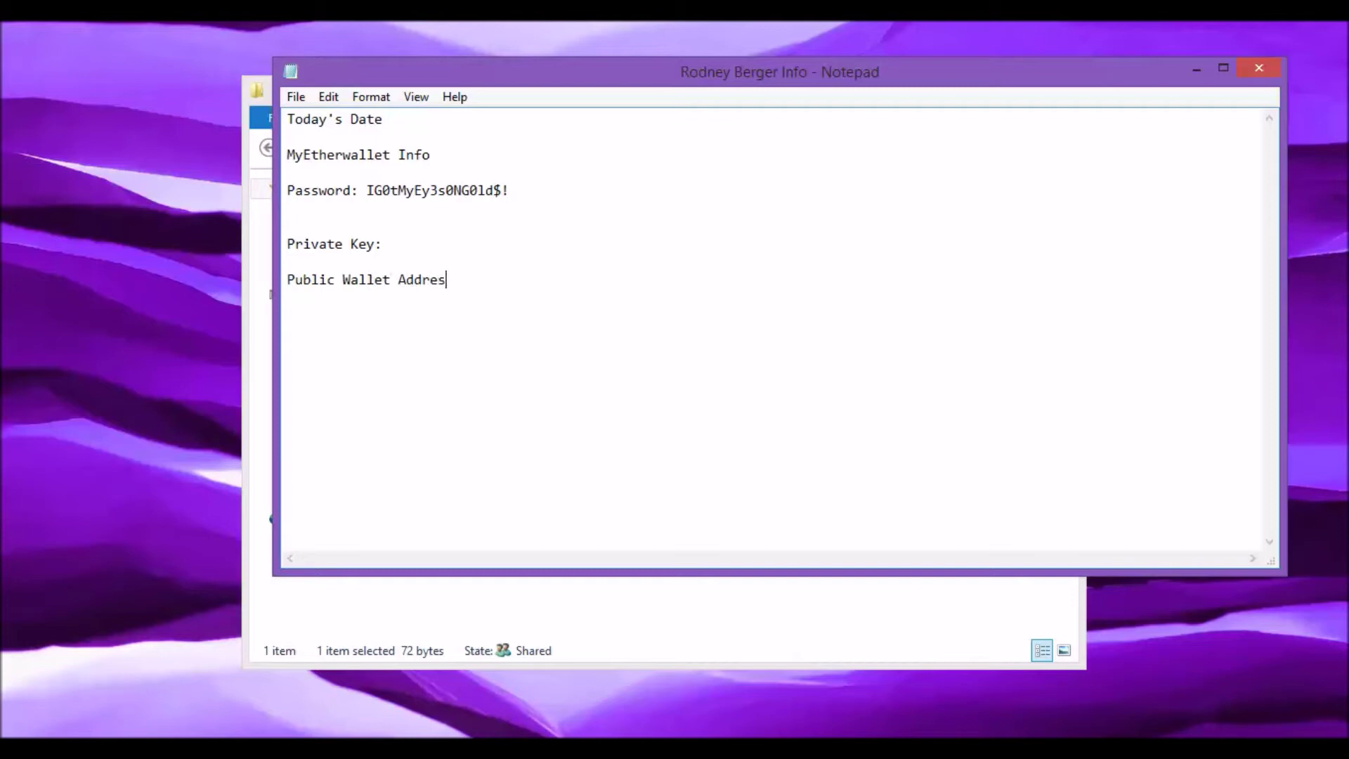
pyautogui.write('s:')
pyautogui.press('Return')
pyautogui.press('Return')
pyautogui.click(296, 97)
pyautogui.click(340, 165)
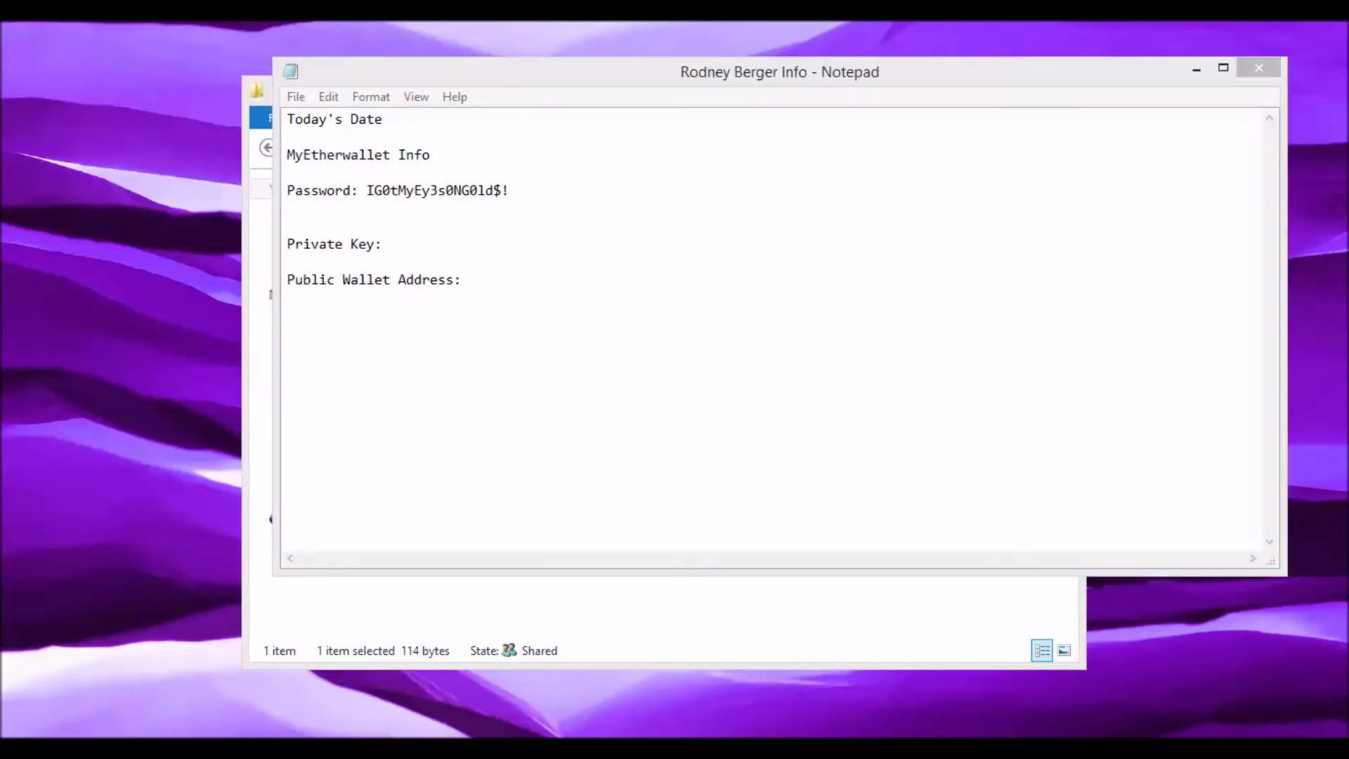
pyautogui.moveTo(262, 748)
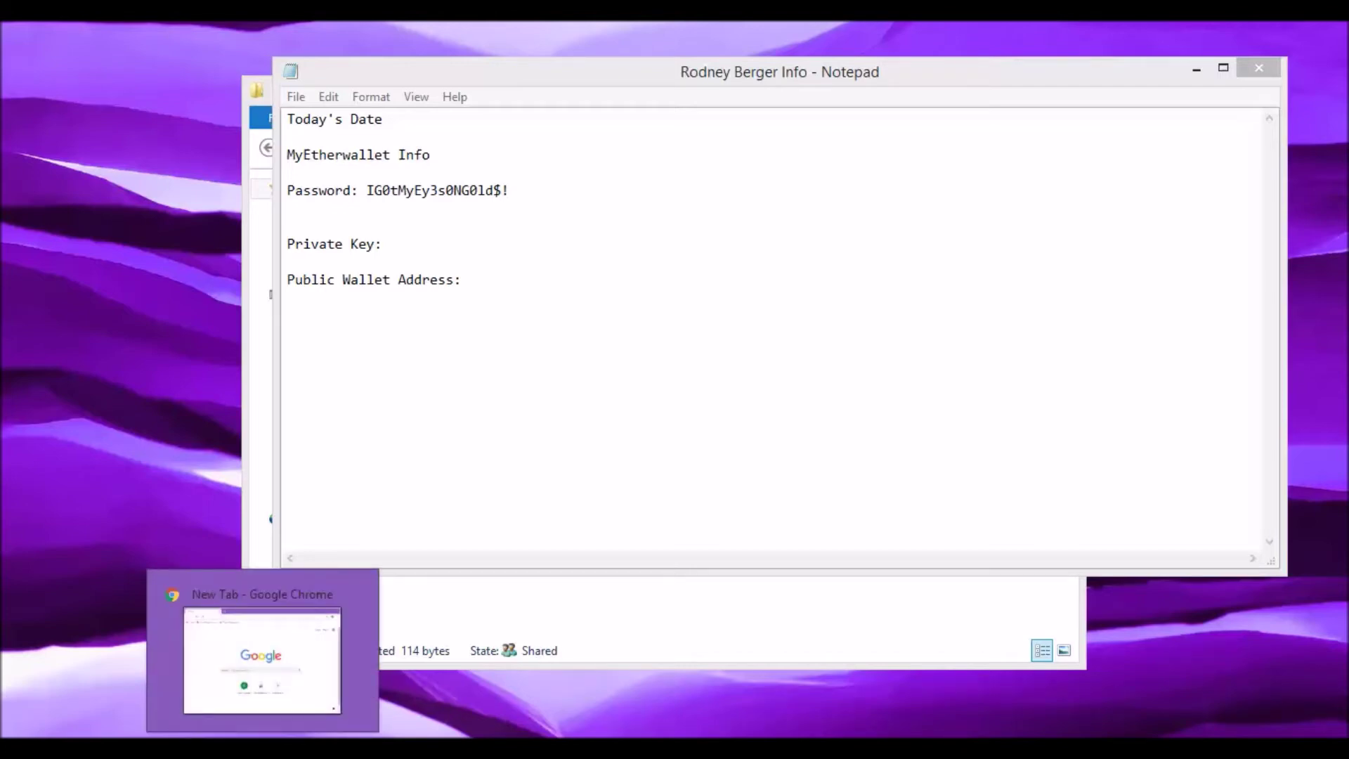
# Bring Chrome forward and load myetherwallet.com.
pyautogui.click(262, 660)
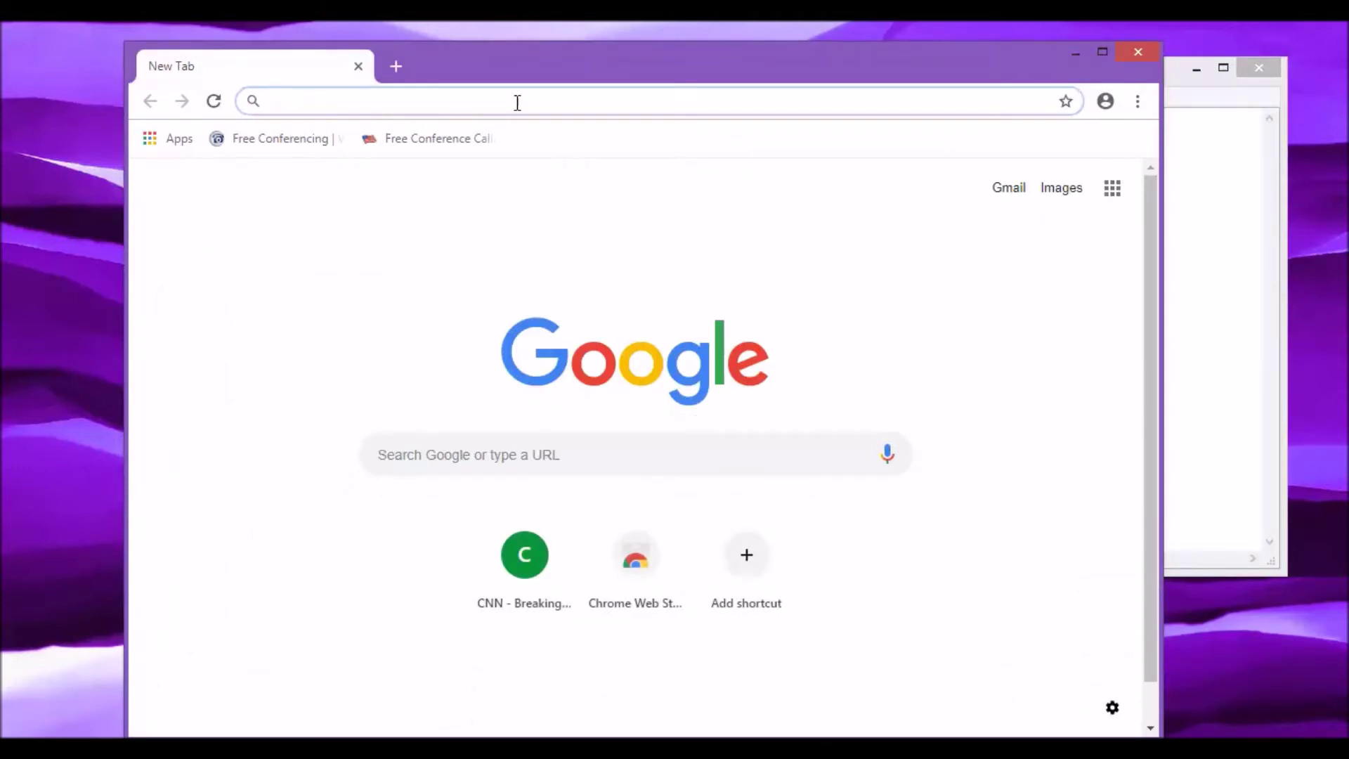
pyautogui.write('myetherwl')
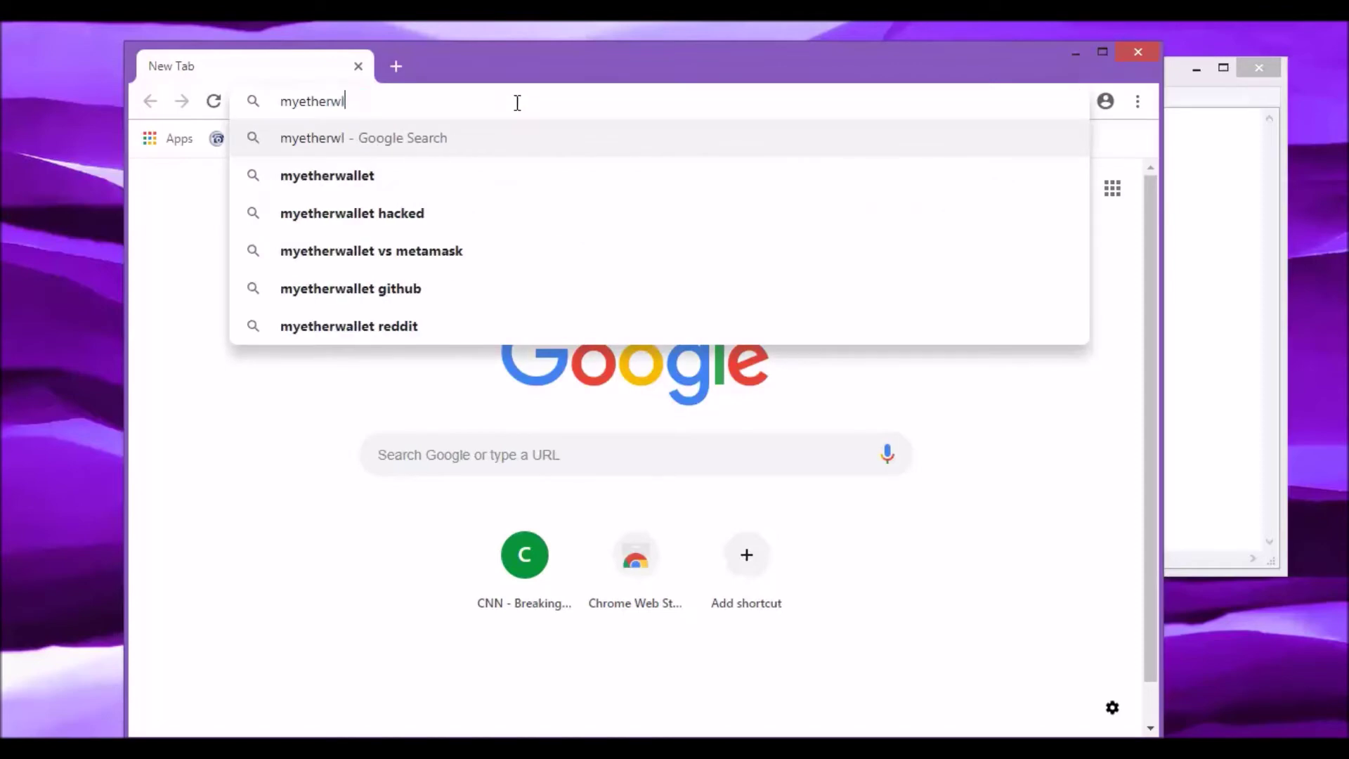
pyautogui.press('BackSpace')
pyautogui.write('allet.com')
pyautogui.press('Return')
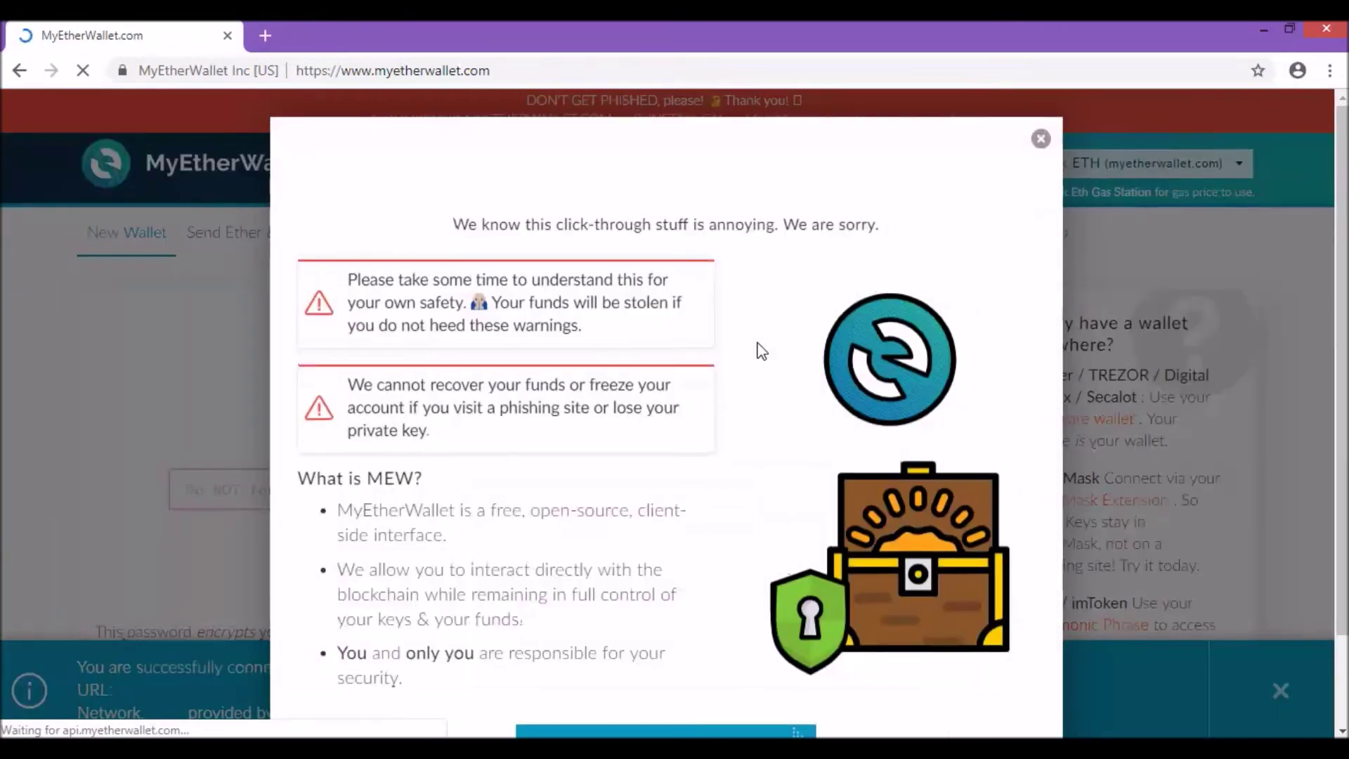
# Step through the welcome pages on MEW, phishing, scams and loss, then close the introduction.
pyautogui.scroll(-2, 723, 365)
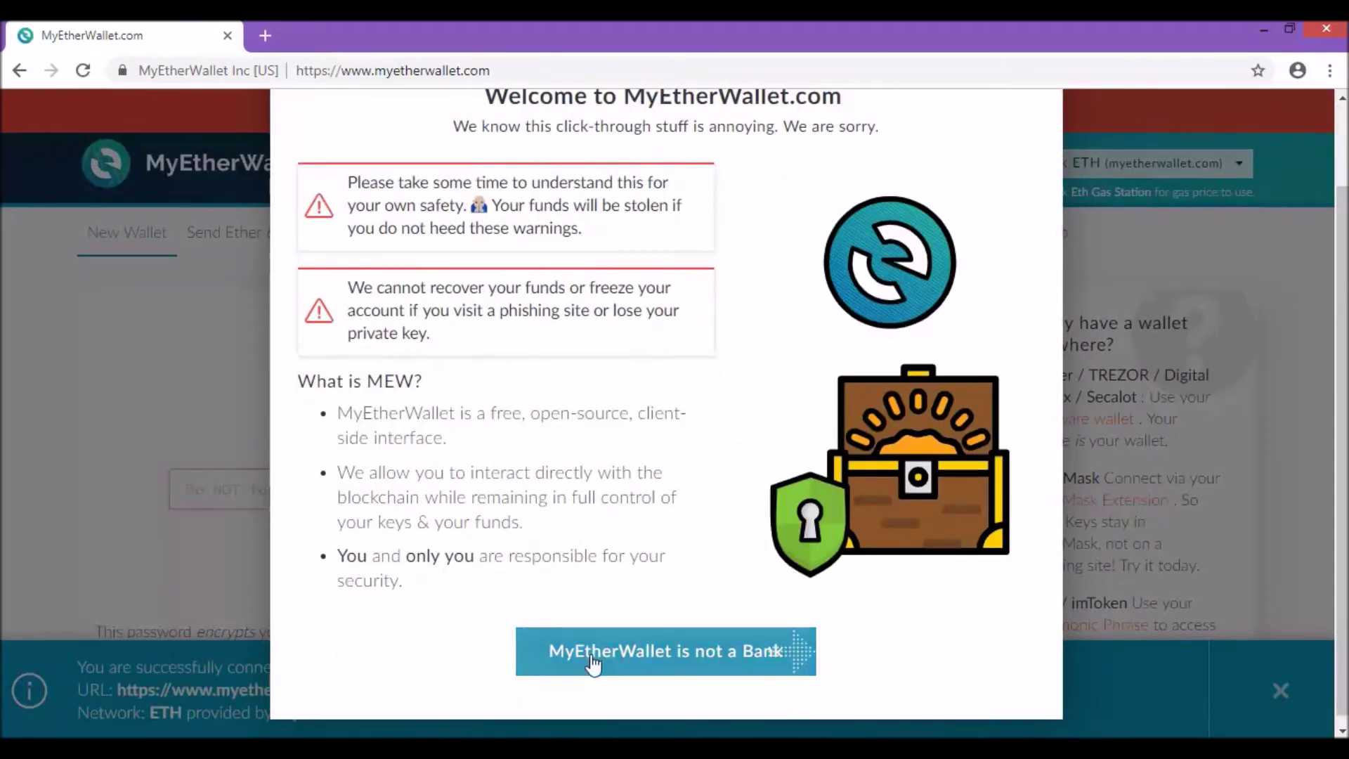
pyautogui.click(693, 654)
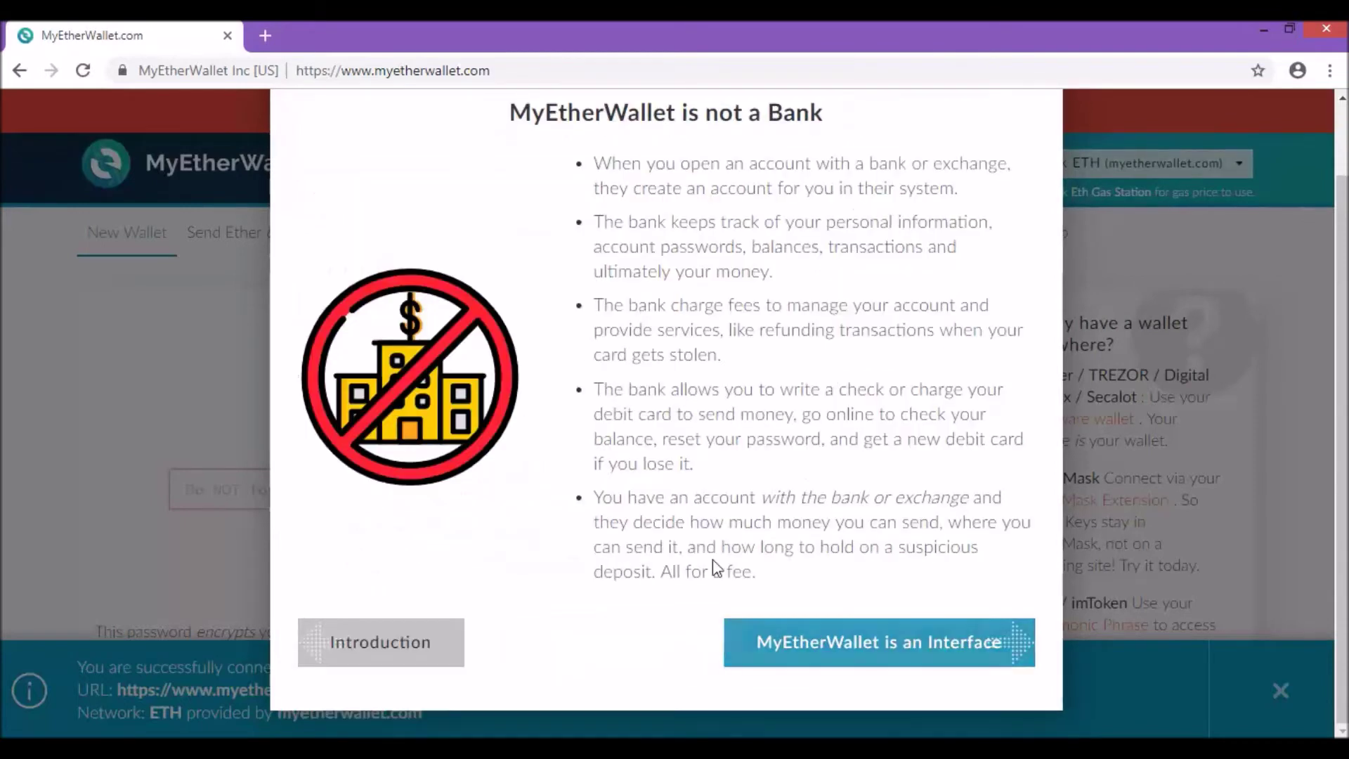
pyautogui.click(832, 642)
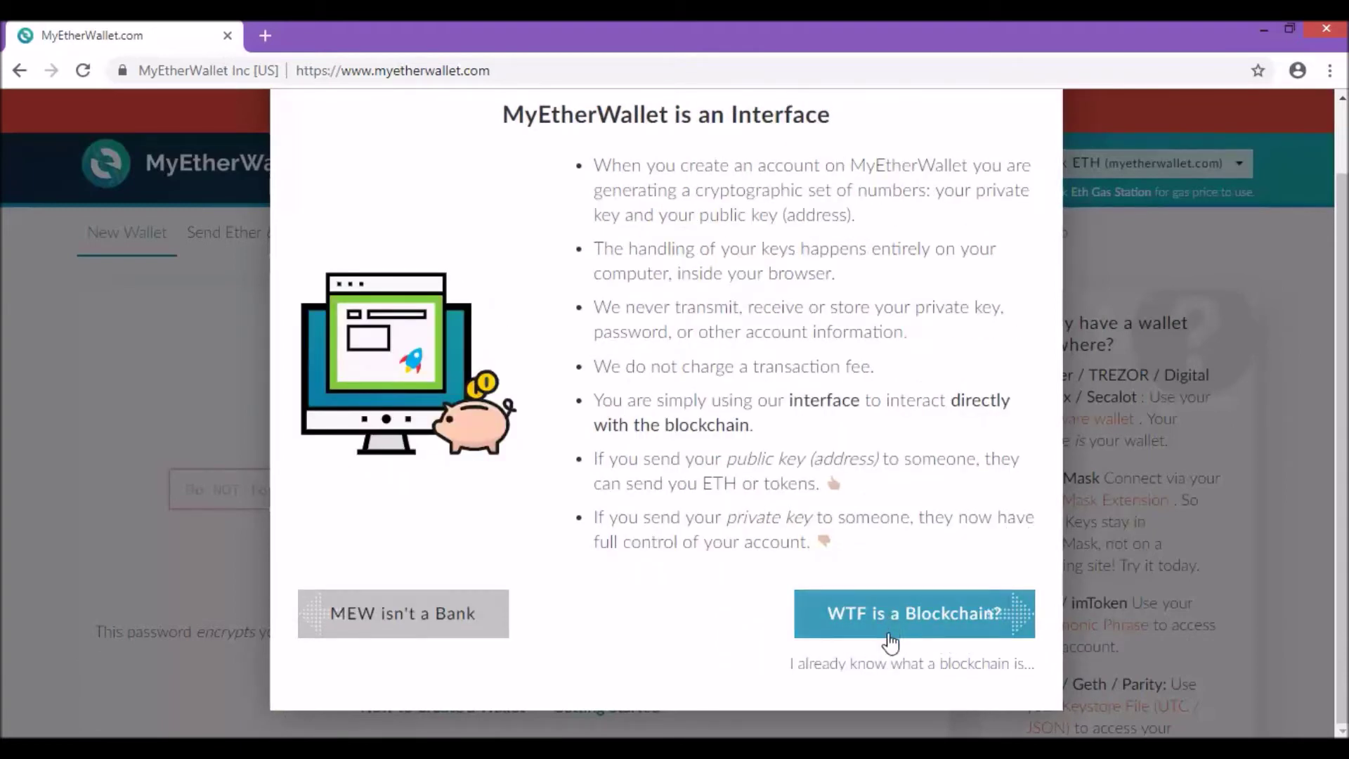
pyautogui.click(922, 666)
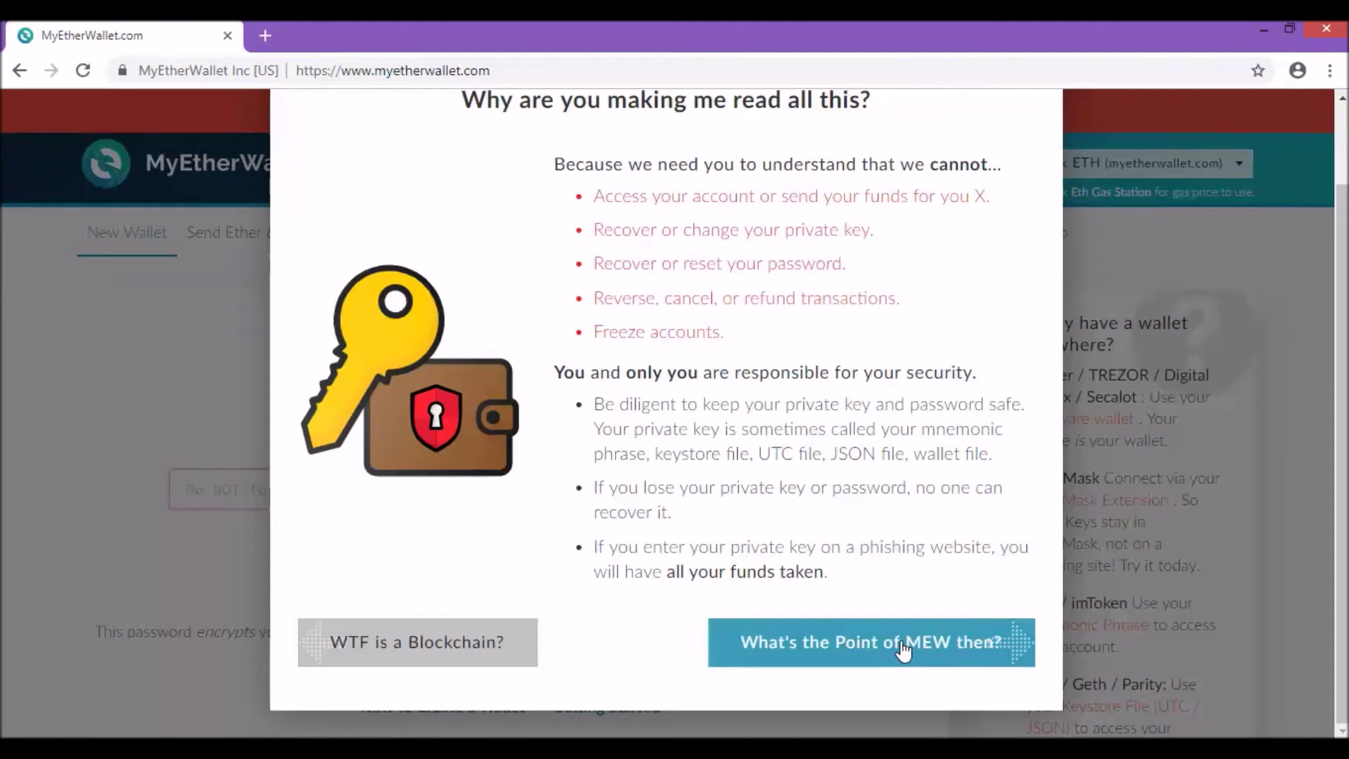
pyautogui.click(903, 650)
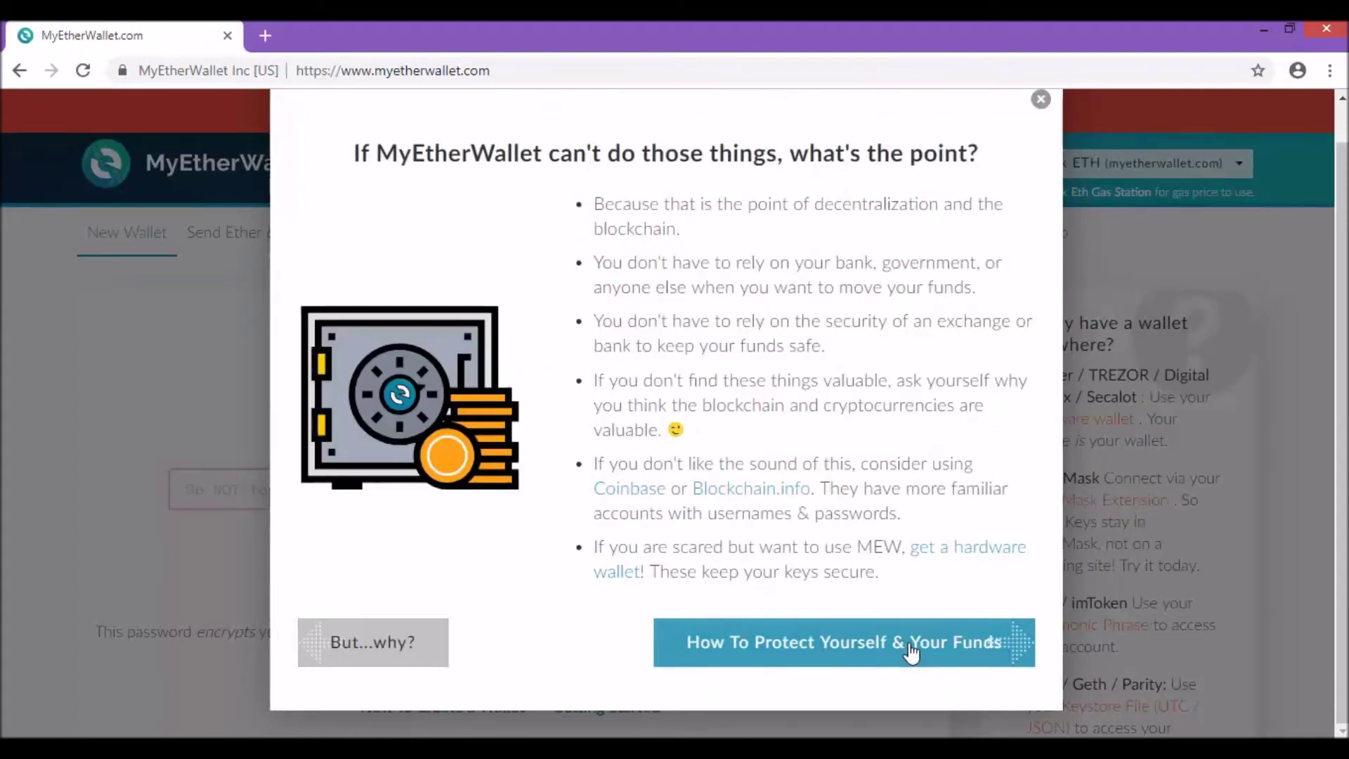
pyautogui.click(909, 646)
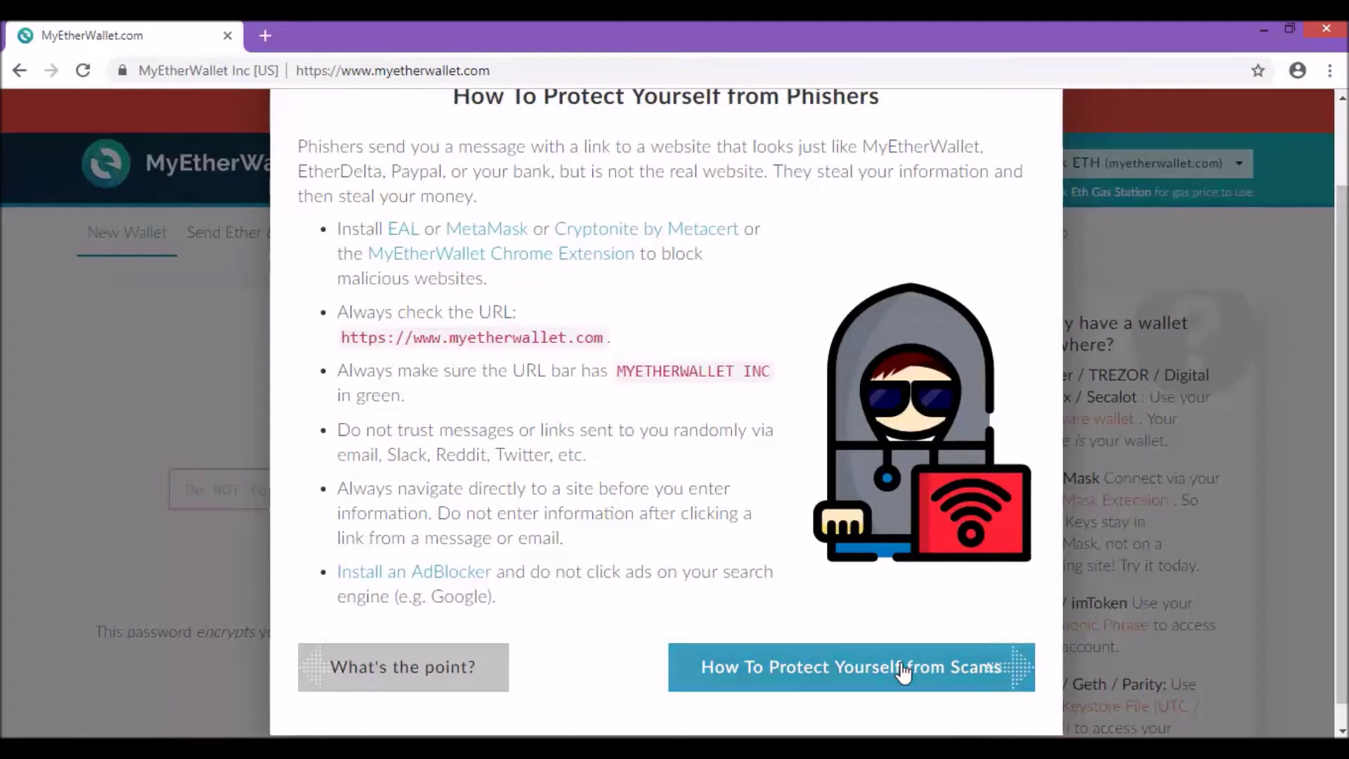
pyautogui.click(899, 676)
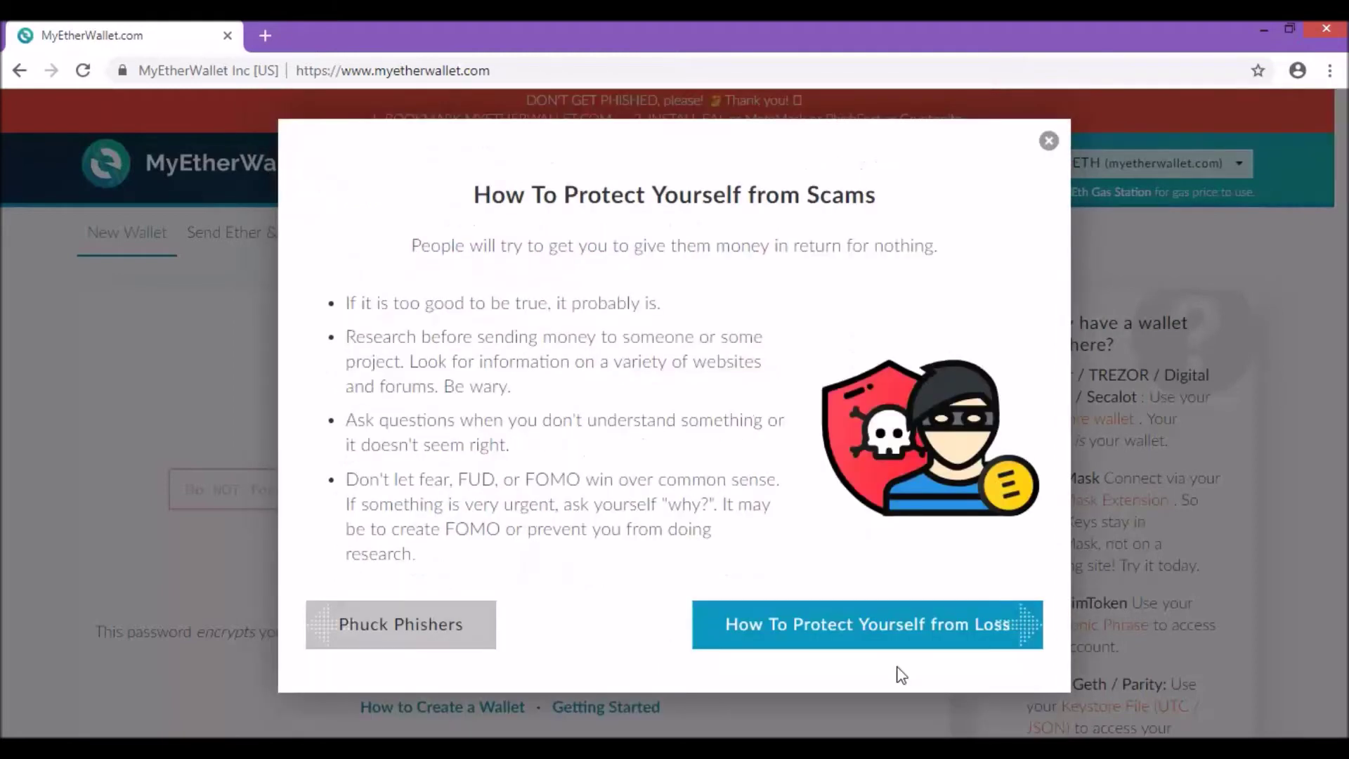
pyautogui.click(899, 635)
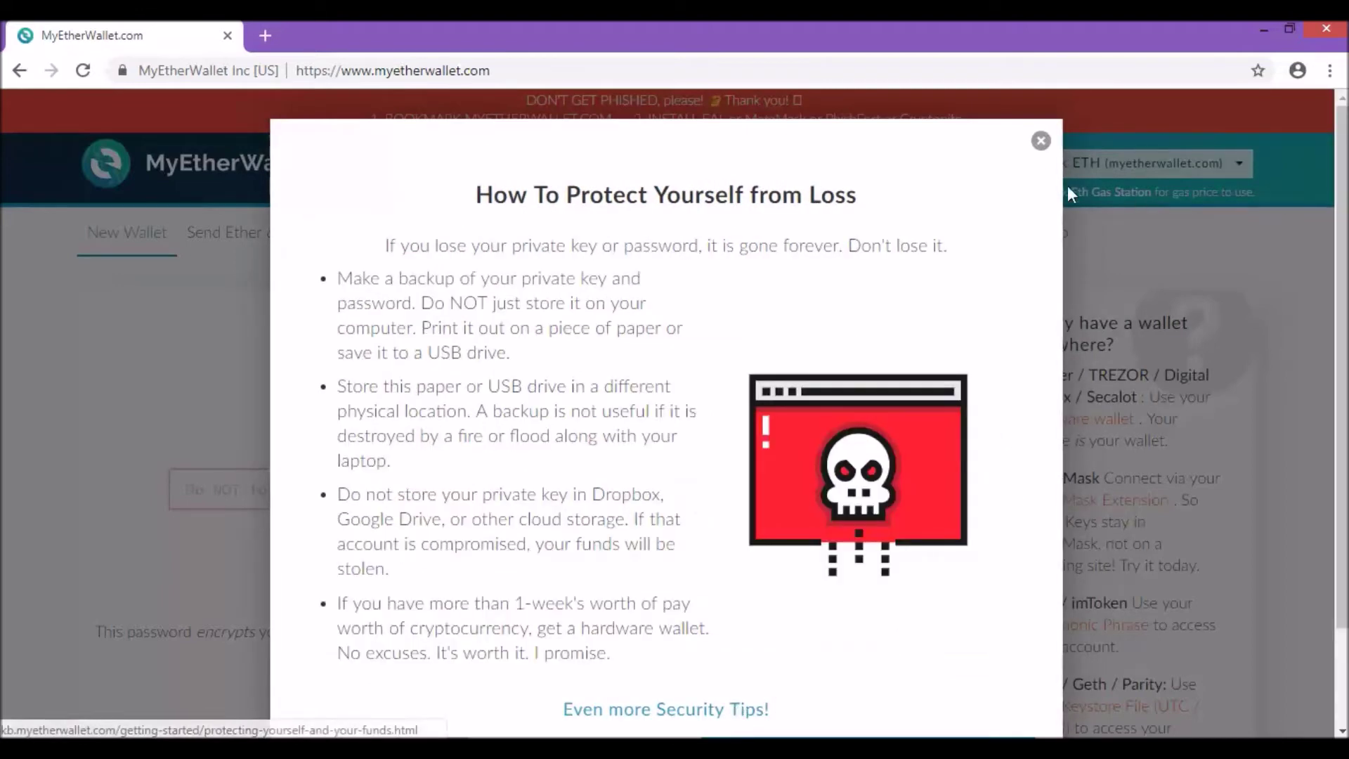
pyautogui.click(1041, 141)
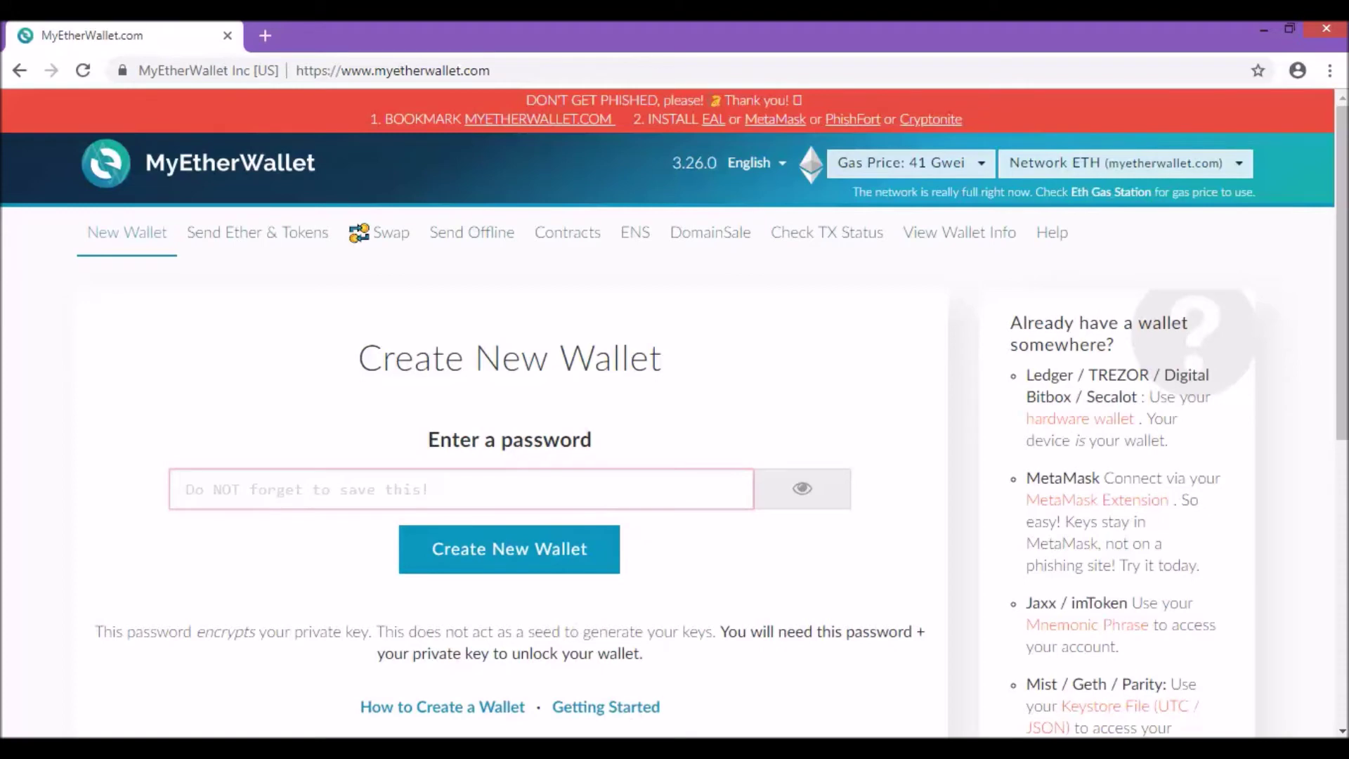
# Copy the password from the Notepad info file and focus the wallet's password field.
pyautogui.hotkey('alt', 'Tab')
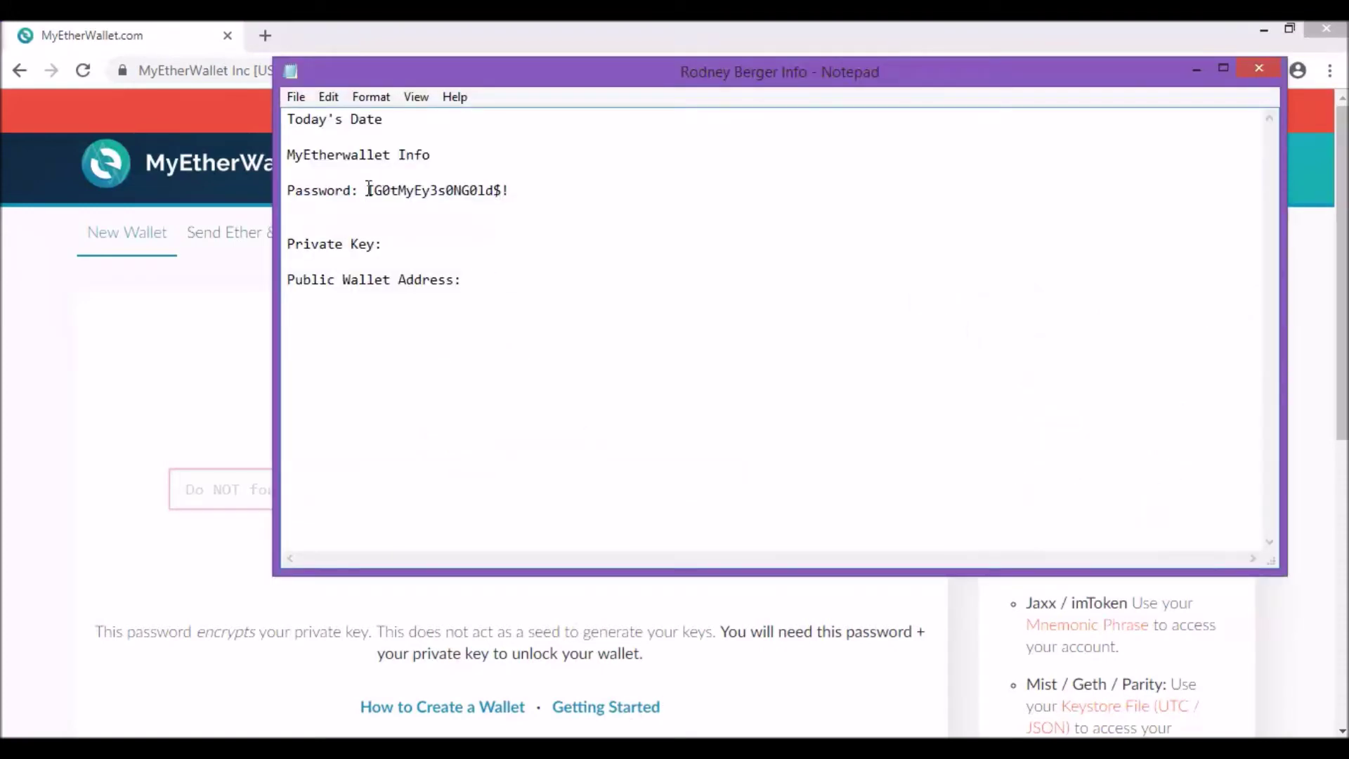
pyautogui.moveTo(368, 191); pyautogui.dragTo(515, 191)
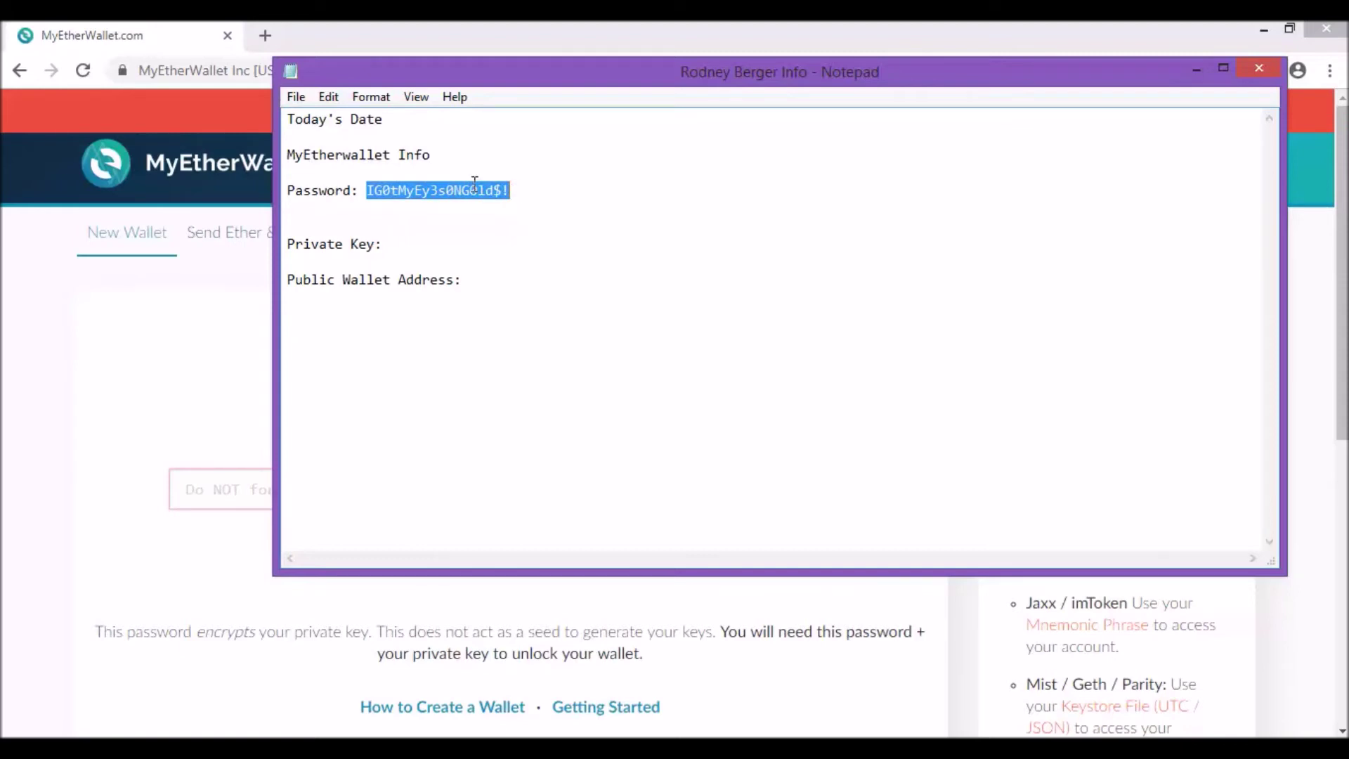
pyautogui.click(328, 96)
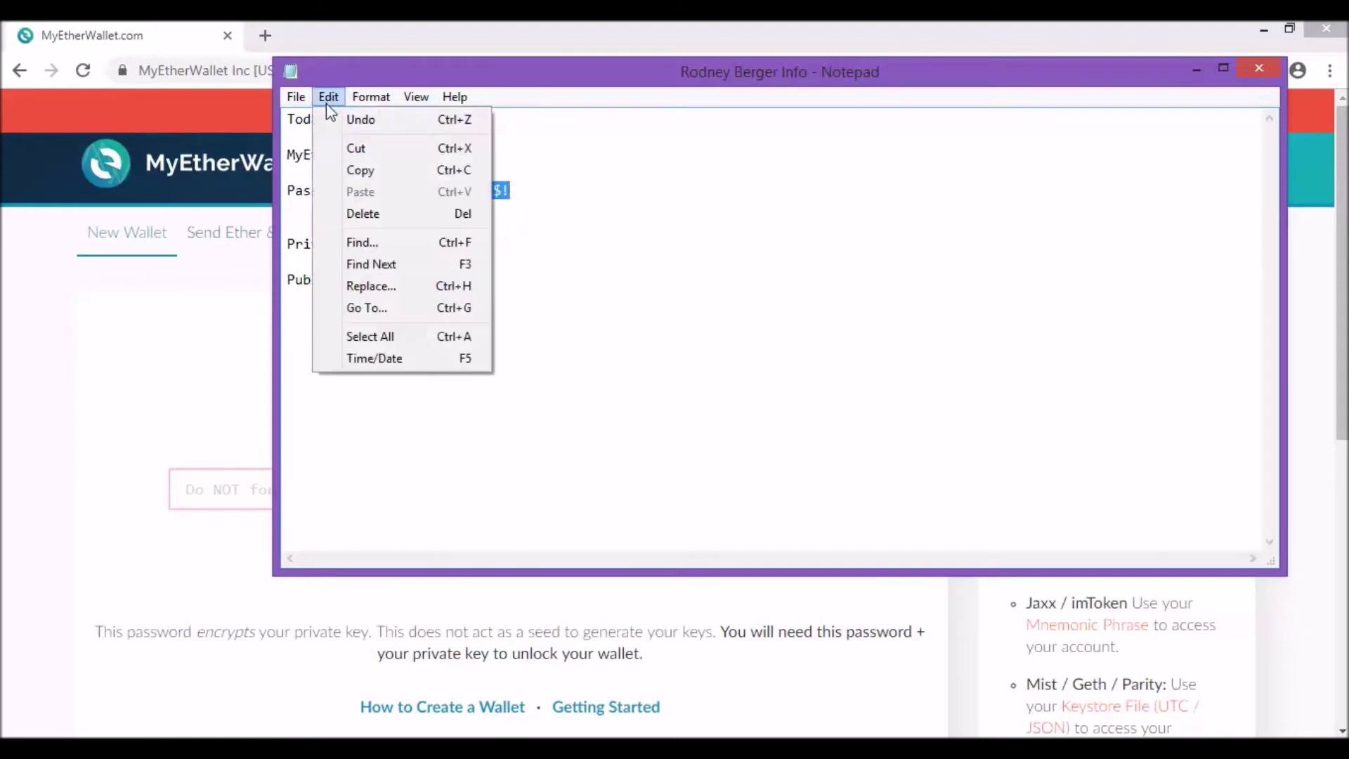
pyautogui.click(361, 169)
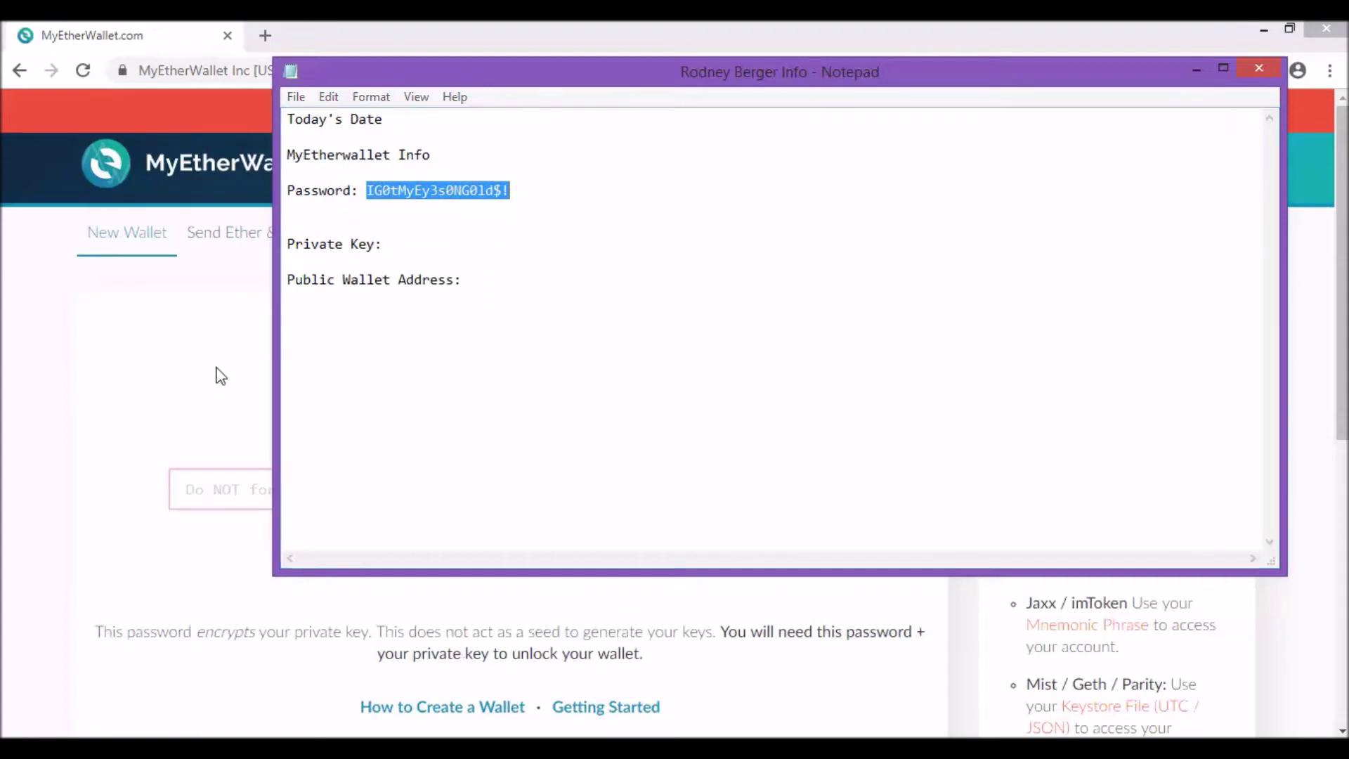
pyautogui.click(217, 422)
pyautogui.click(220, 490)
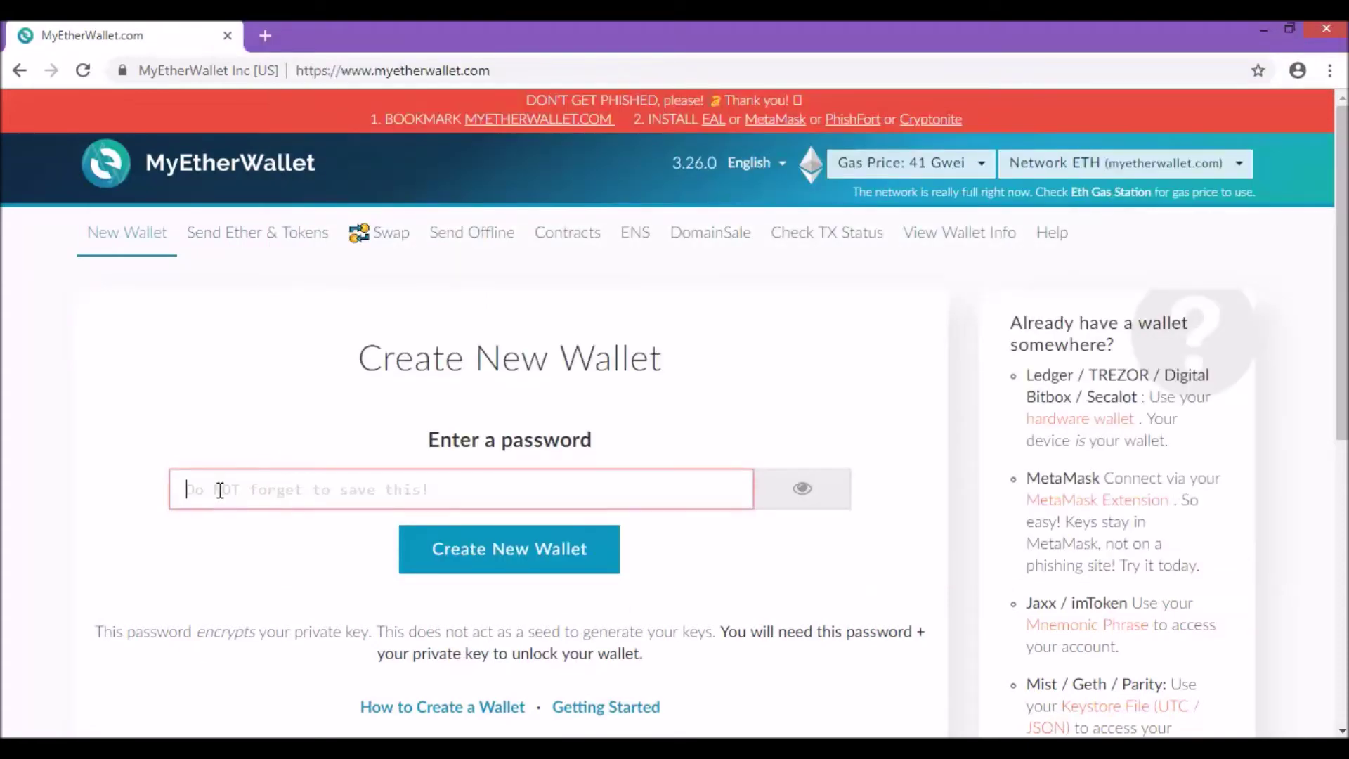
# Paste the password, check it with the eye icon, and create the new wallet.
pyautogui.rightClick(219, 490)
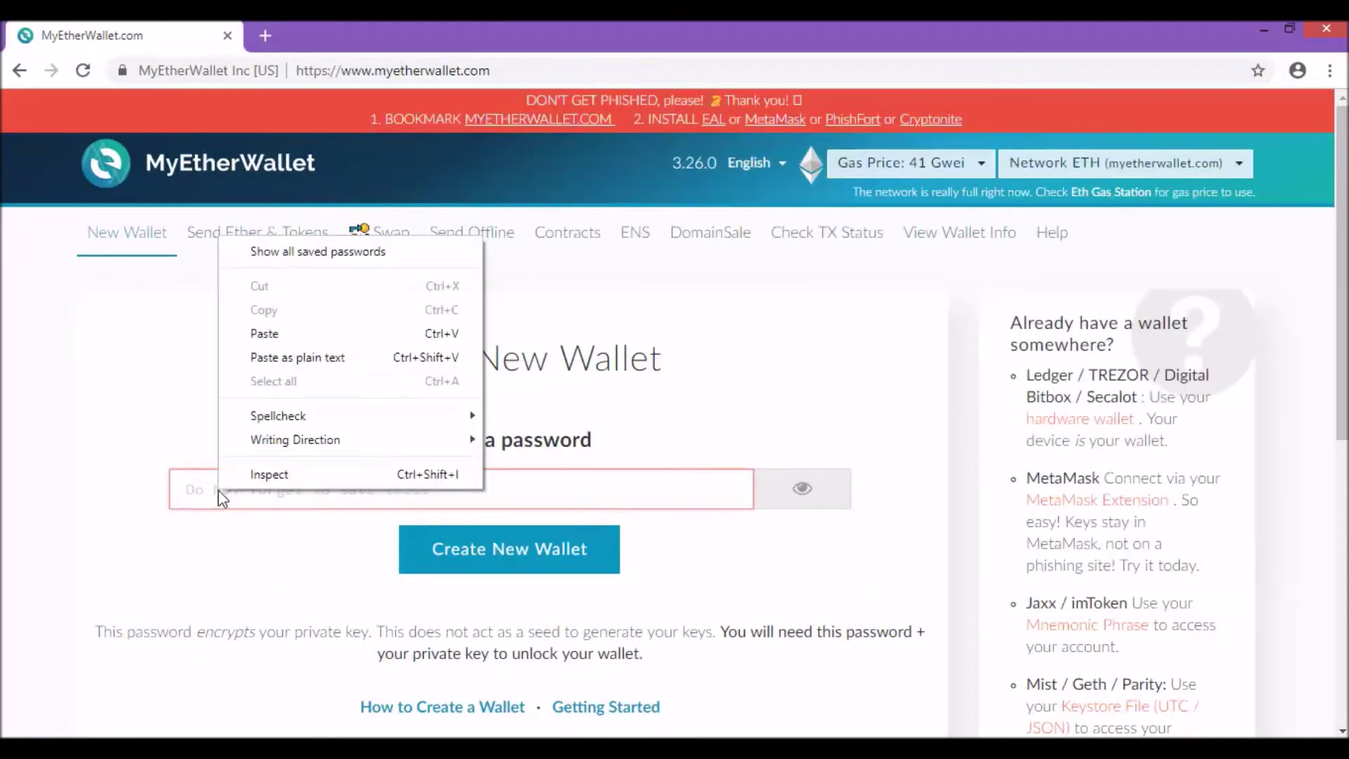
pyautogui.click(264, 333)
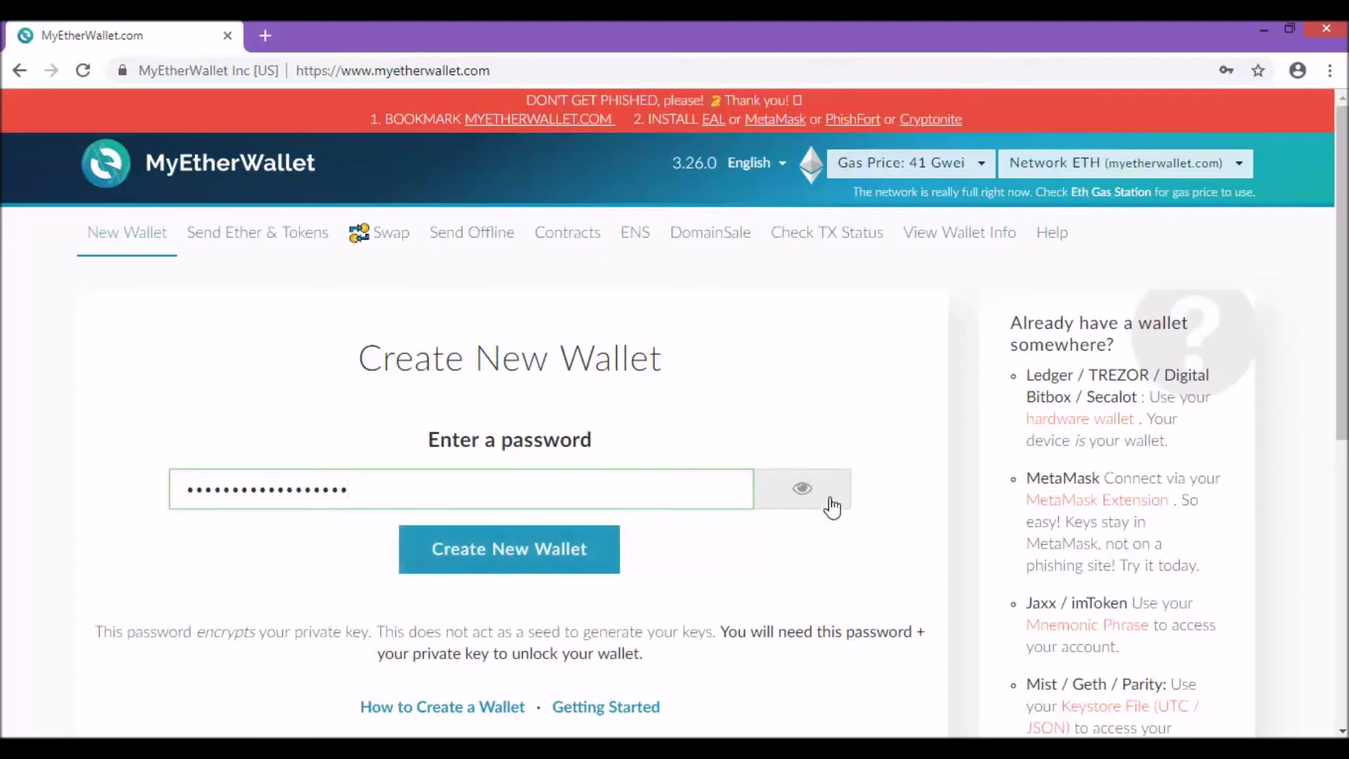
pyautogui.click(803, 489)
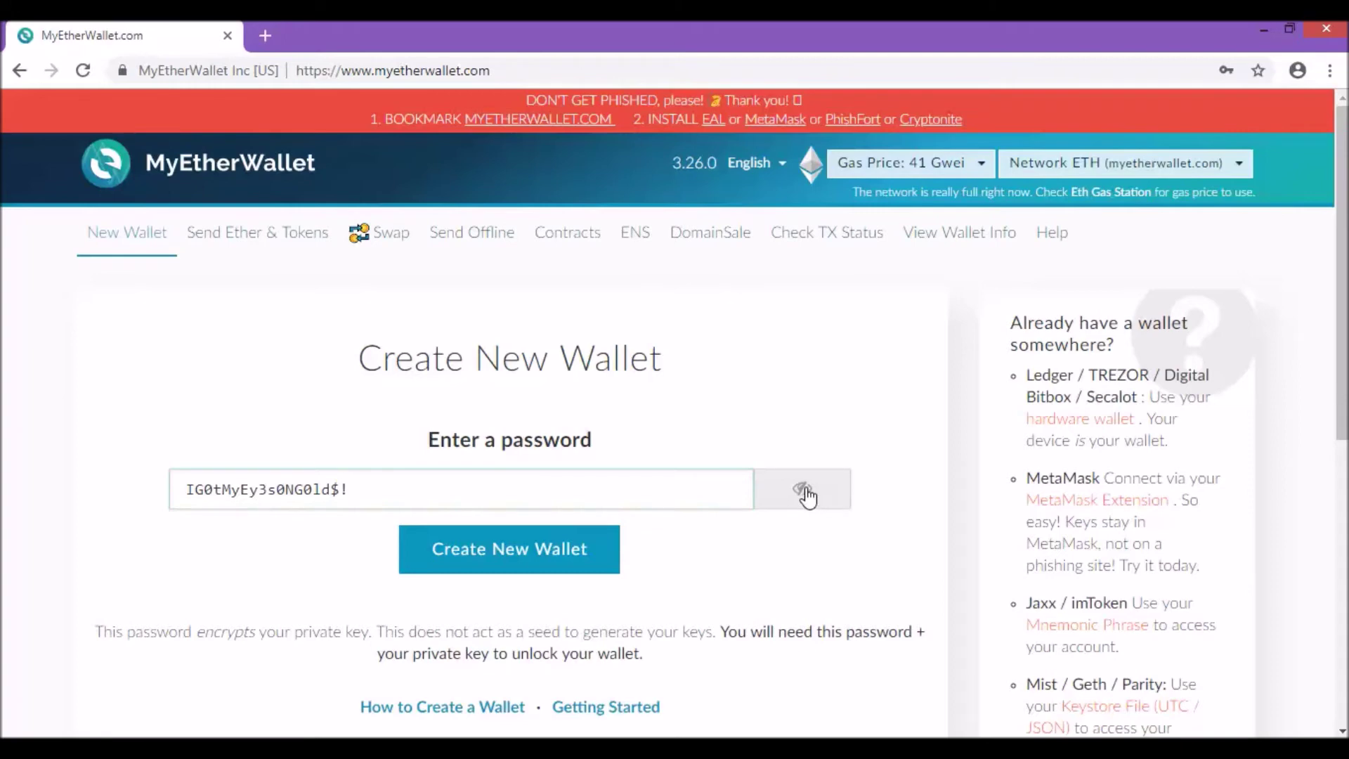
pyautogui.click(805, 494)
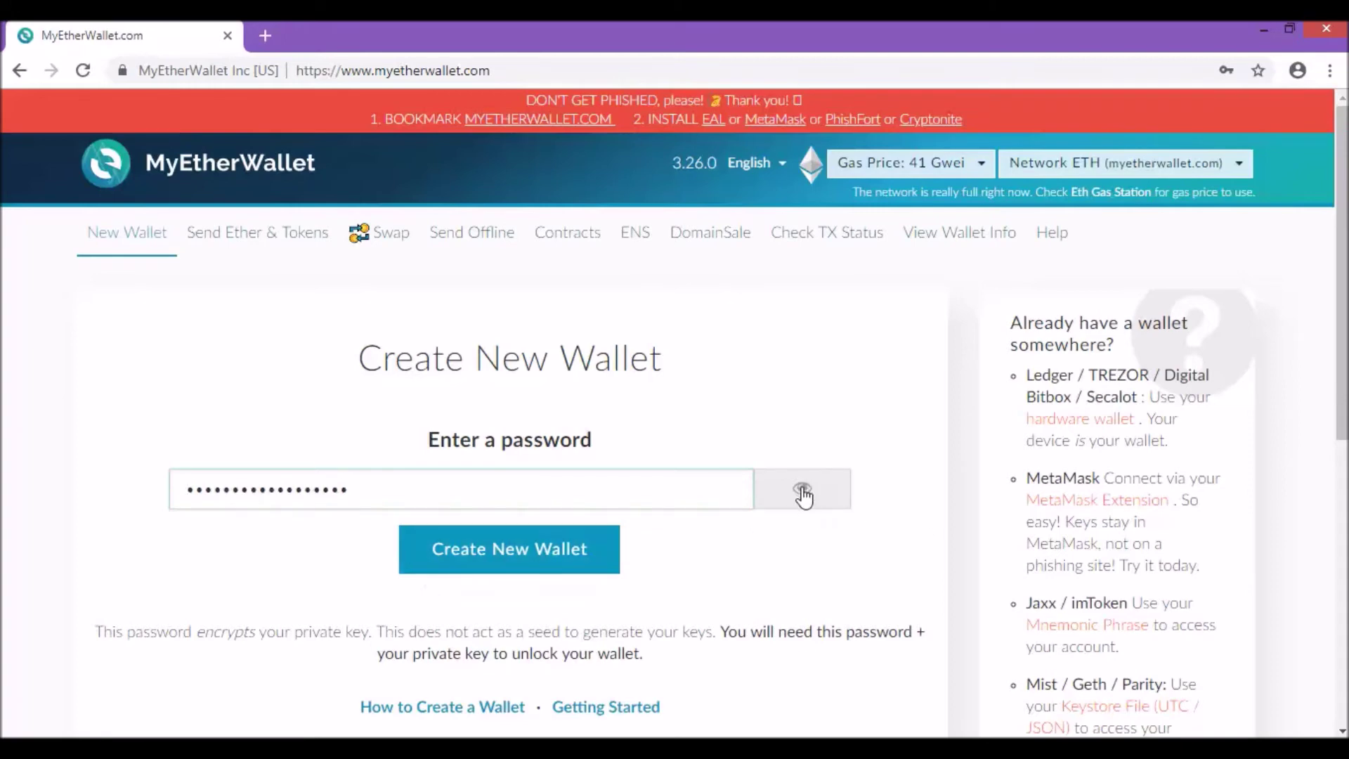
pyautogui.click(804, 494)
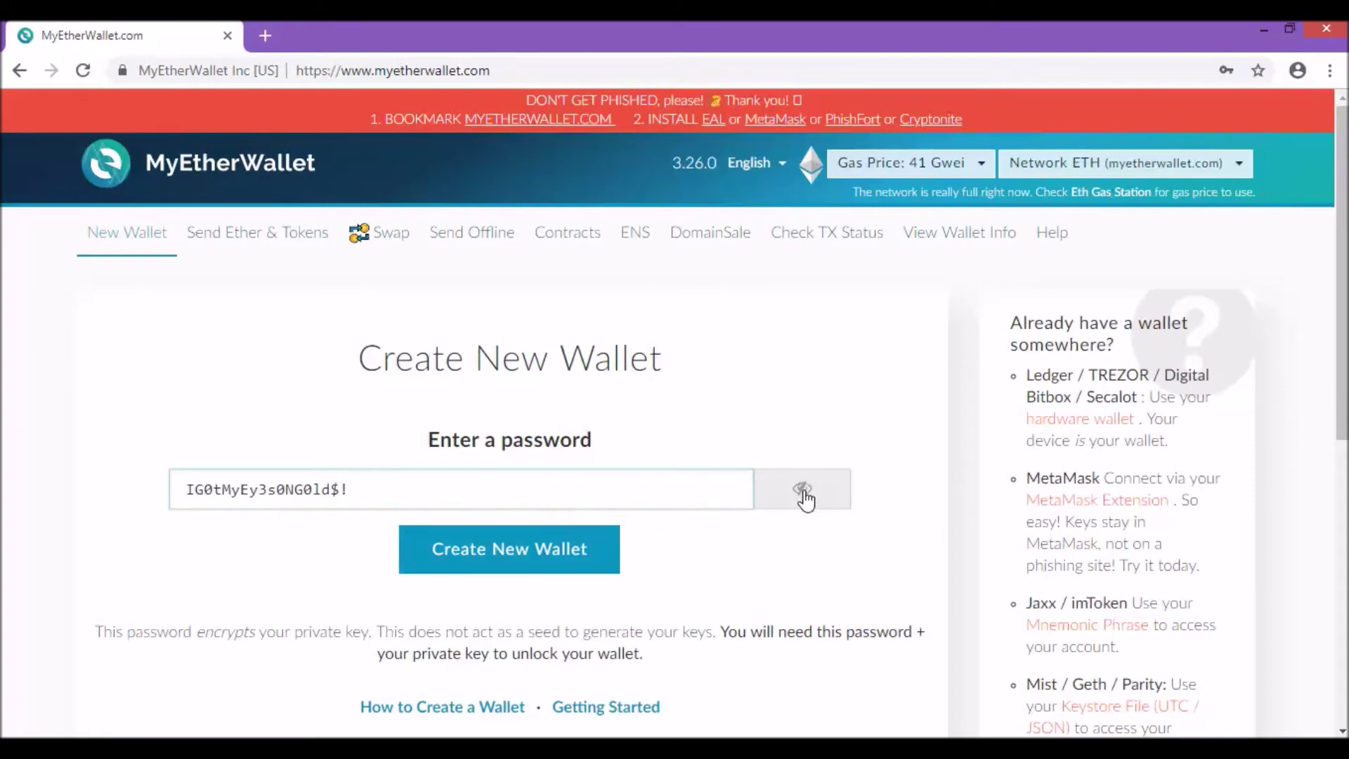
pyautogui.click(804, 493)
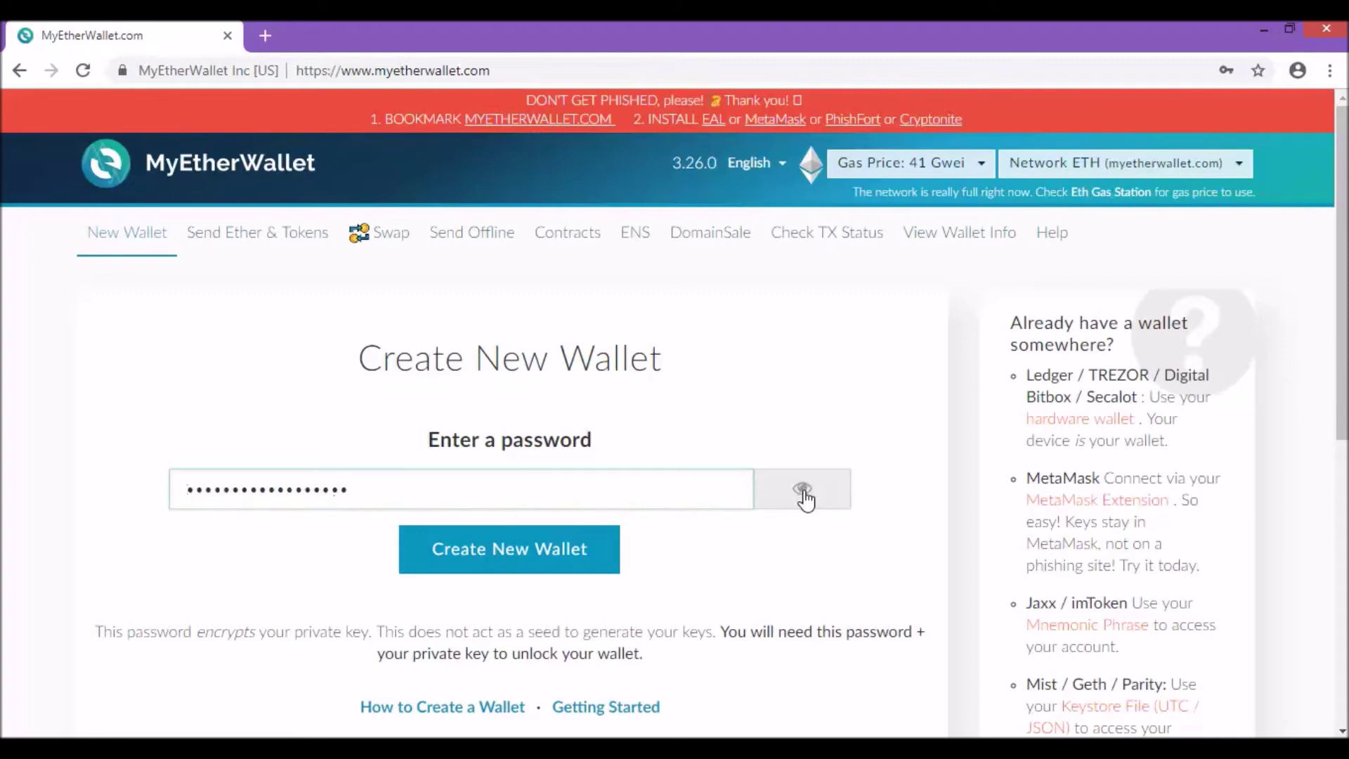
pyautogui.click(503, 560)
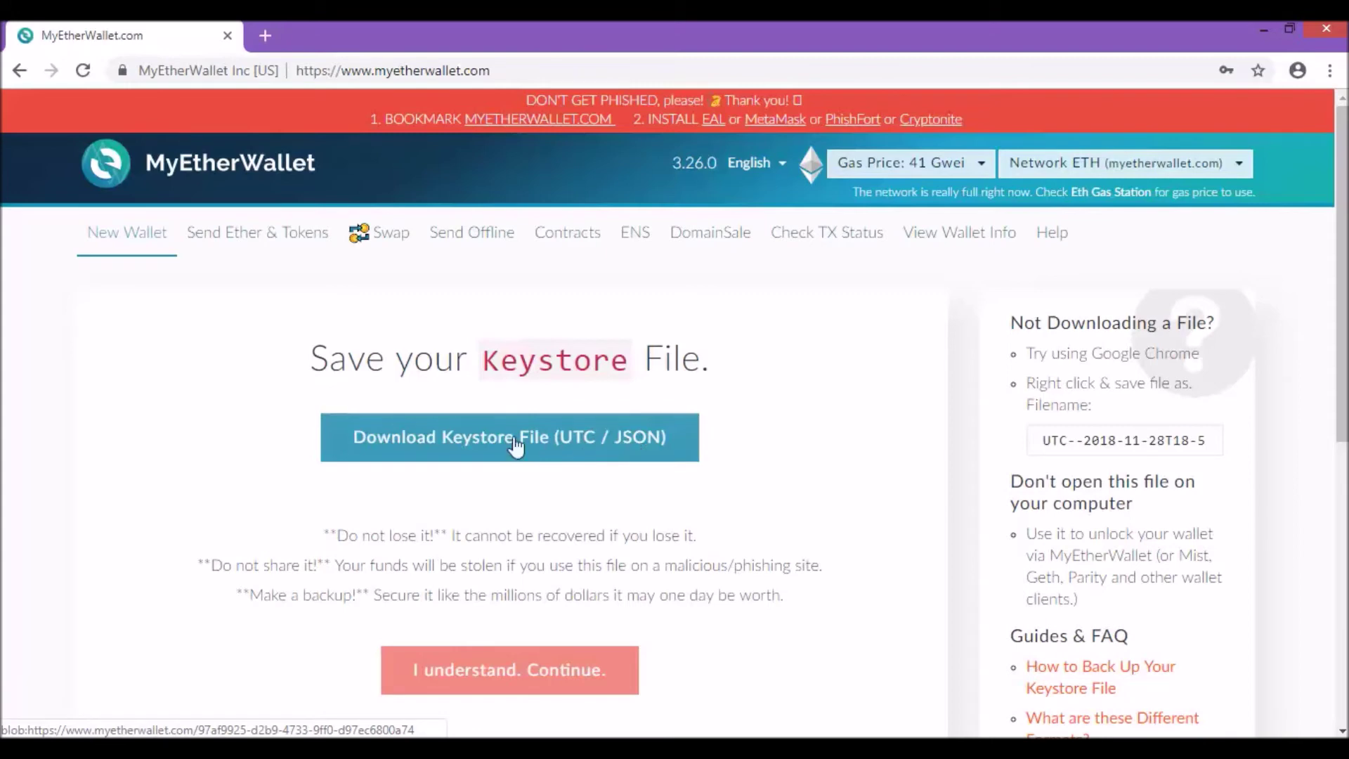
# Download the wallet's UTC keystore file (489 B JSON) and open its download options in Chrome.
pyautogui.click(483, 445)
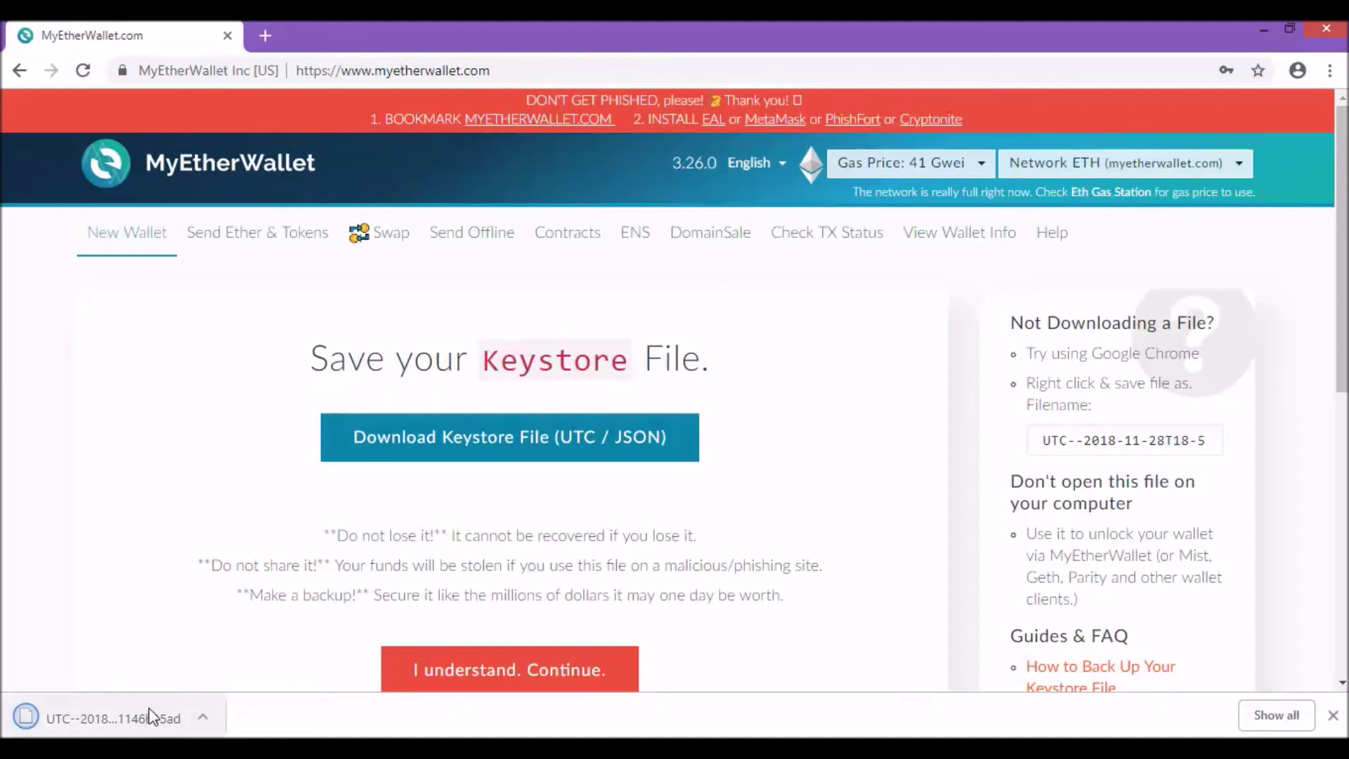
pyautogui.click(204, 718)
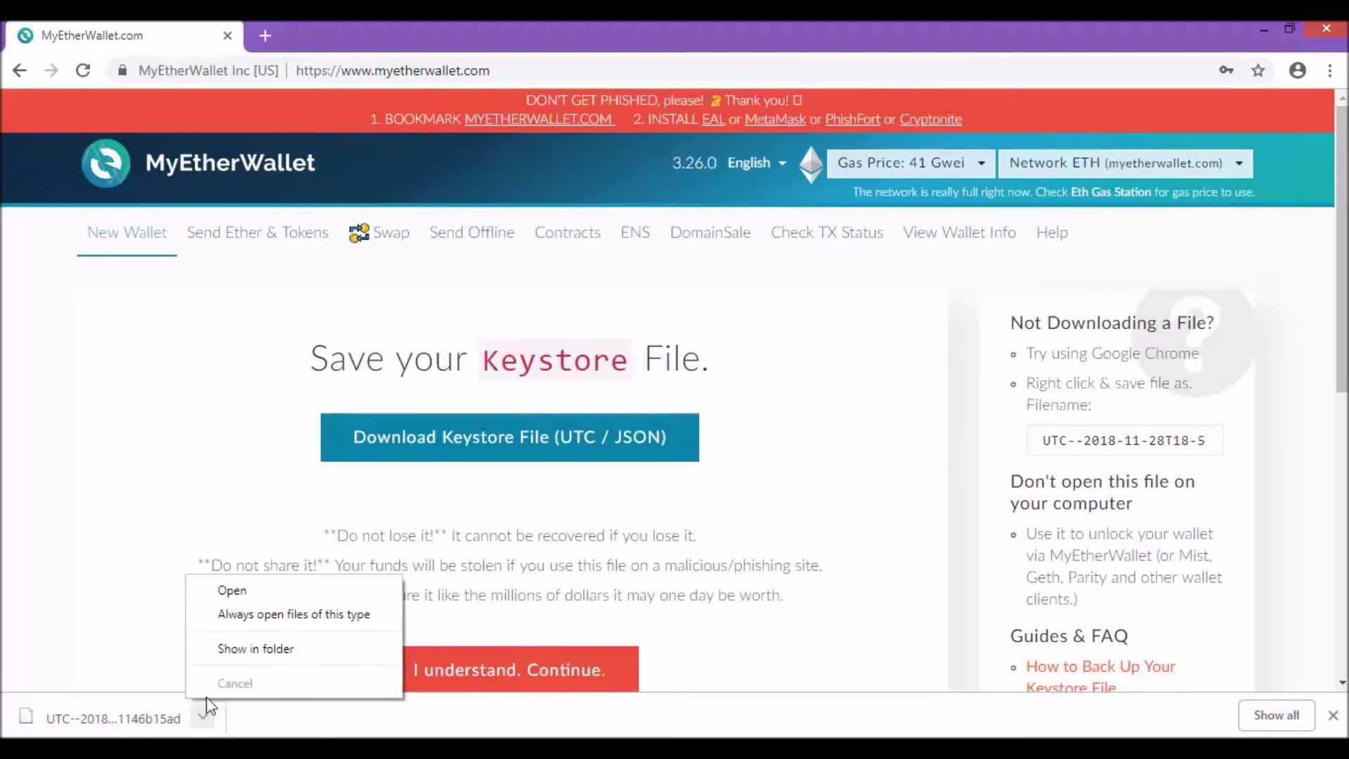
# Locate the downloaded UTC keystore file in the Downloads folder and cut it for moving.
pyautogui.click(228, 650)
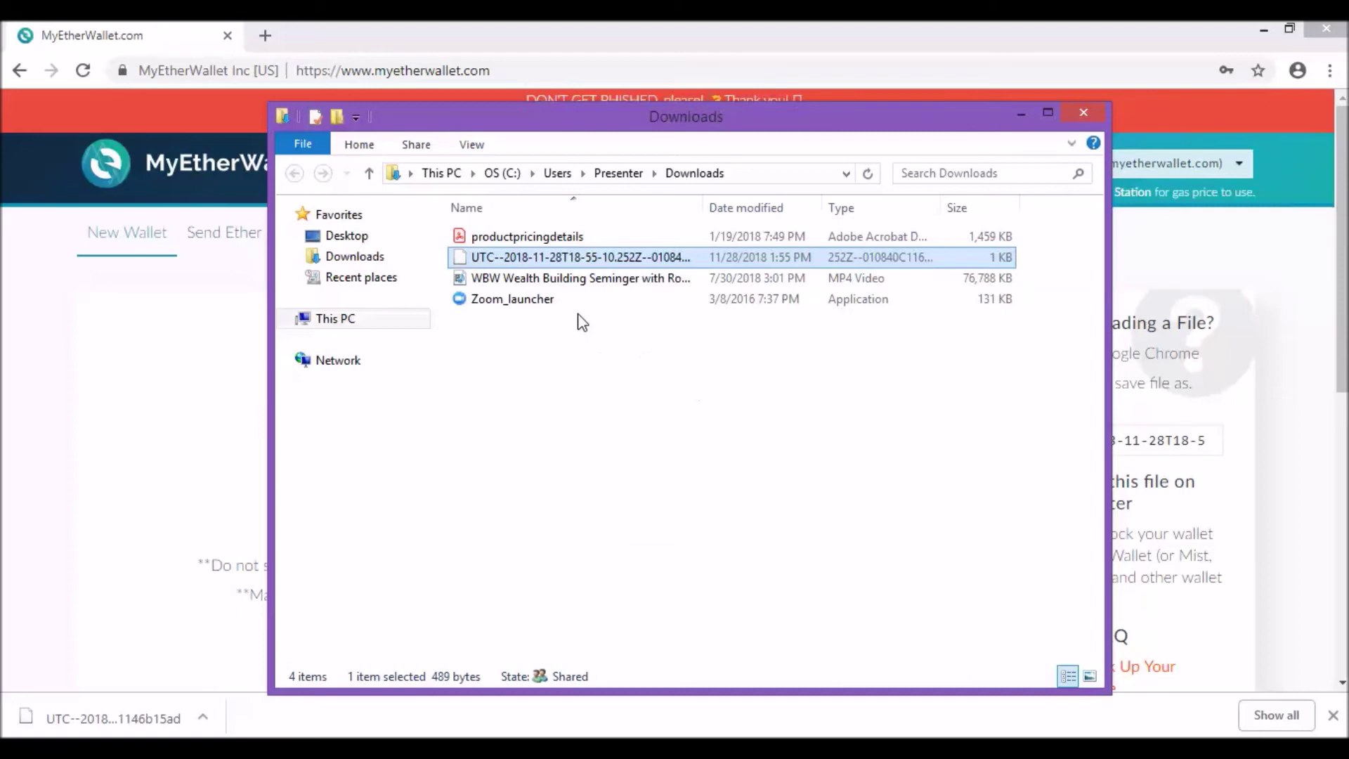
pyautogui.rightClick(498, 264)
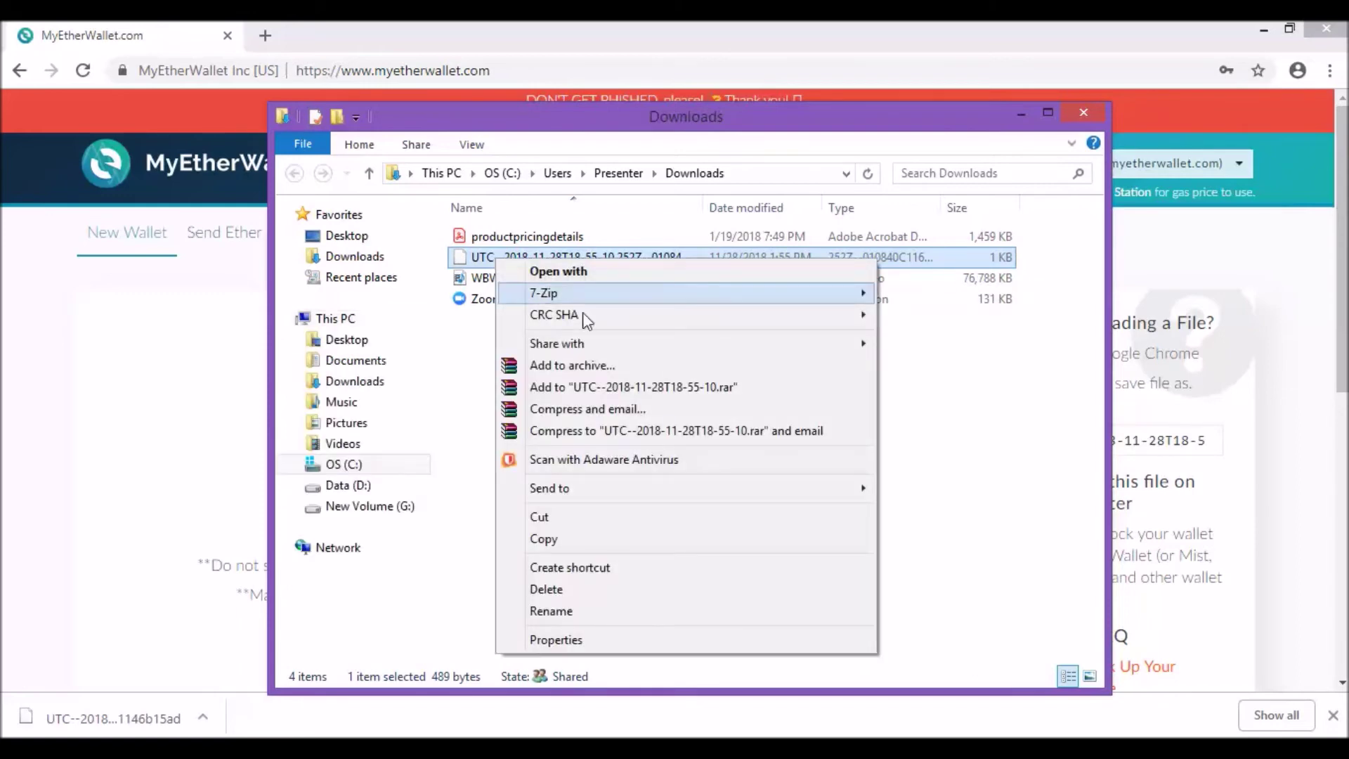
pyautogui.click(618, 516)
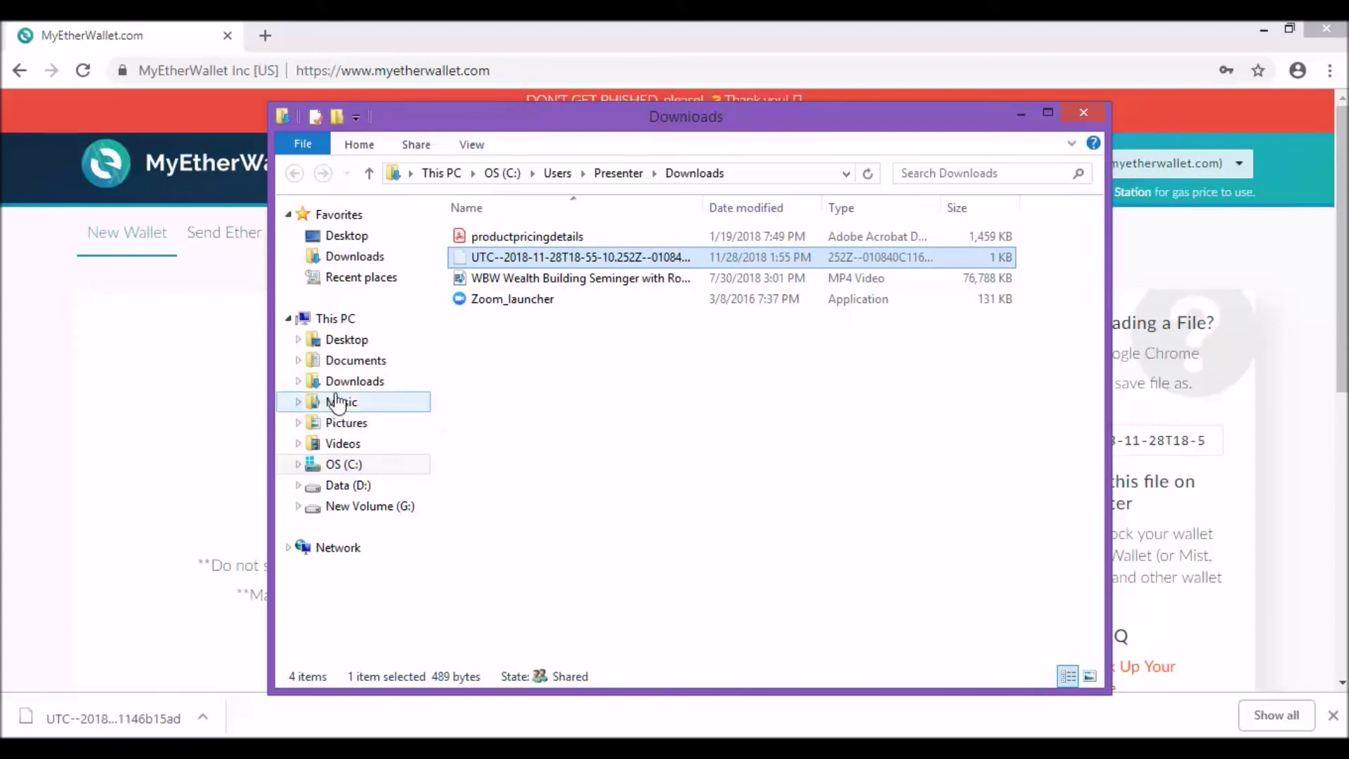
pyautogui.click(349, 342)
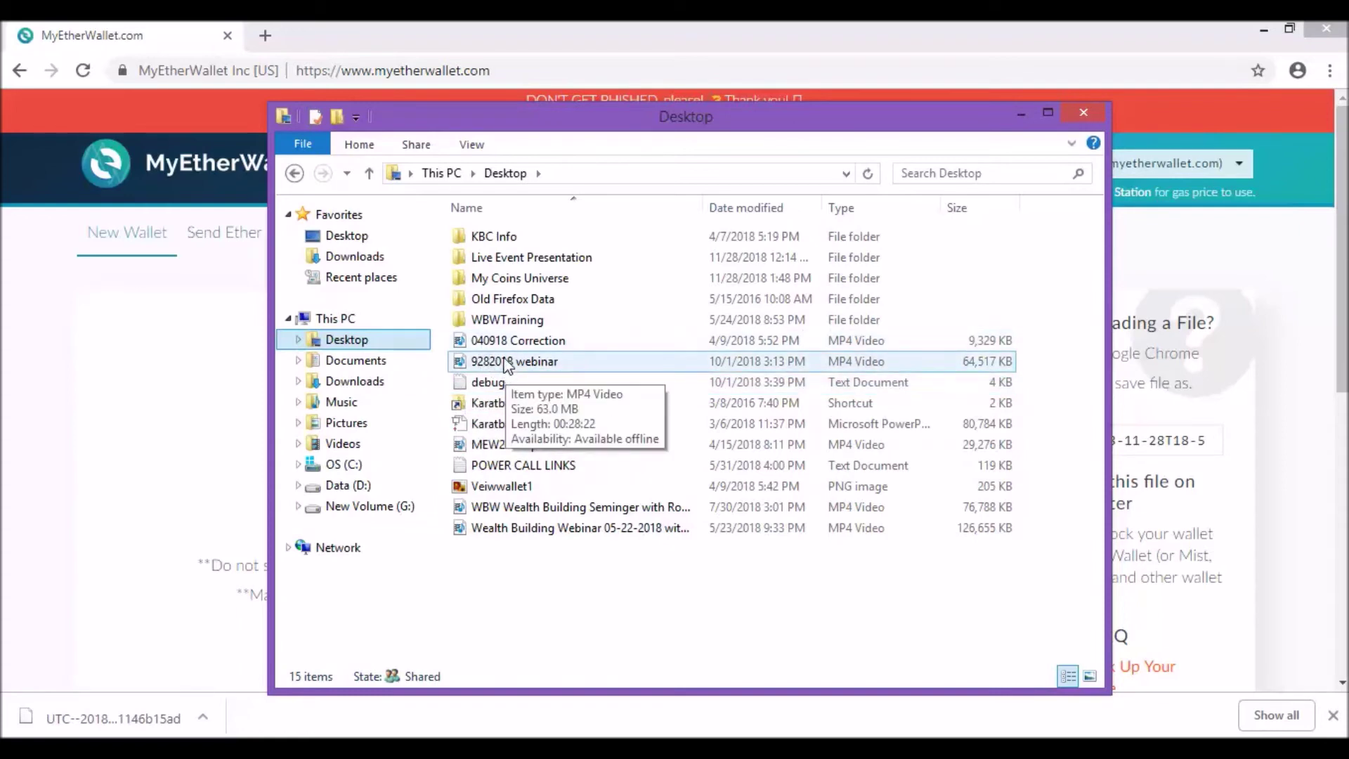
# Paste the UTC keystore file into the My Coins Universe info folder, then close File Explorer.
pyautogui.doubleClick(520, 279)
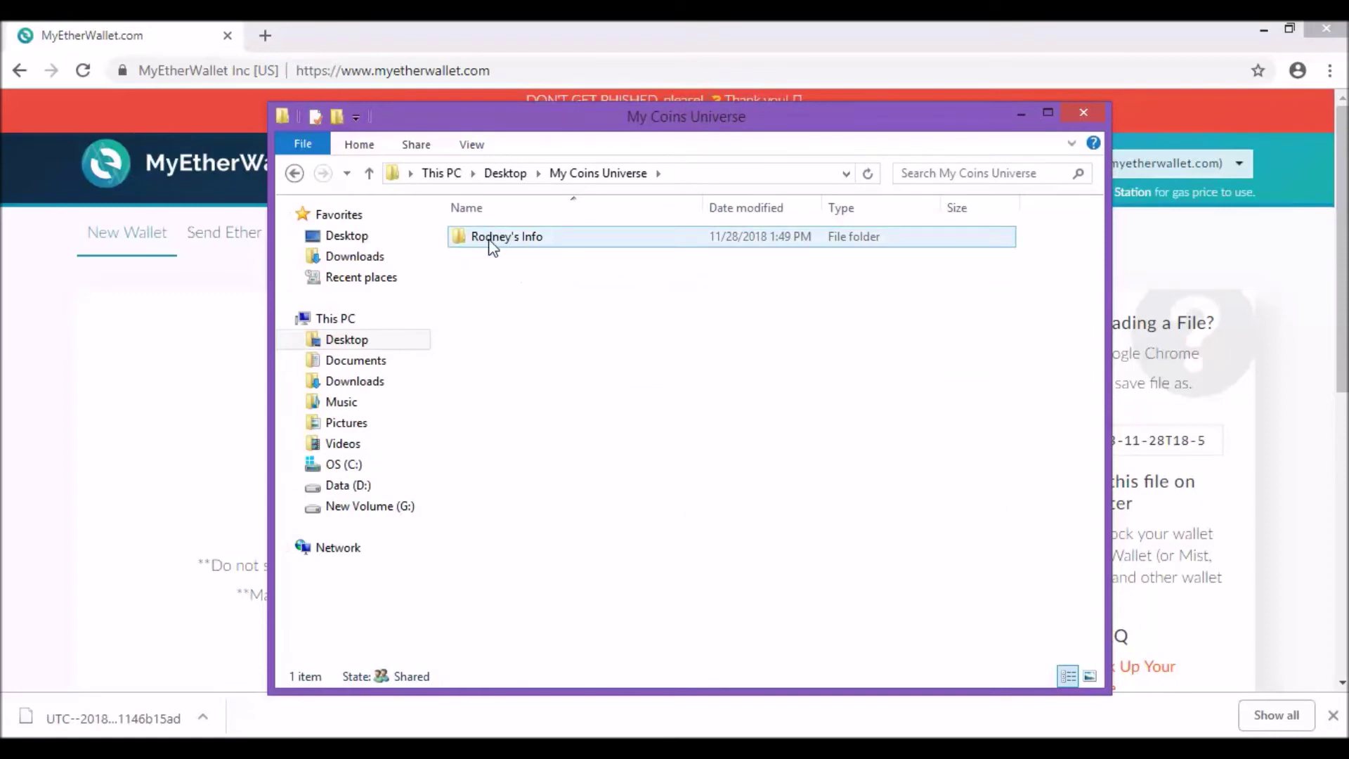
pyautogui.doubleClick(492, 243)
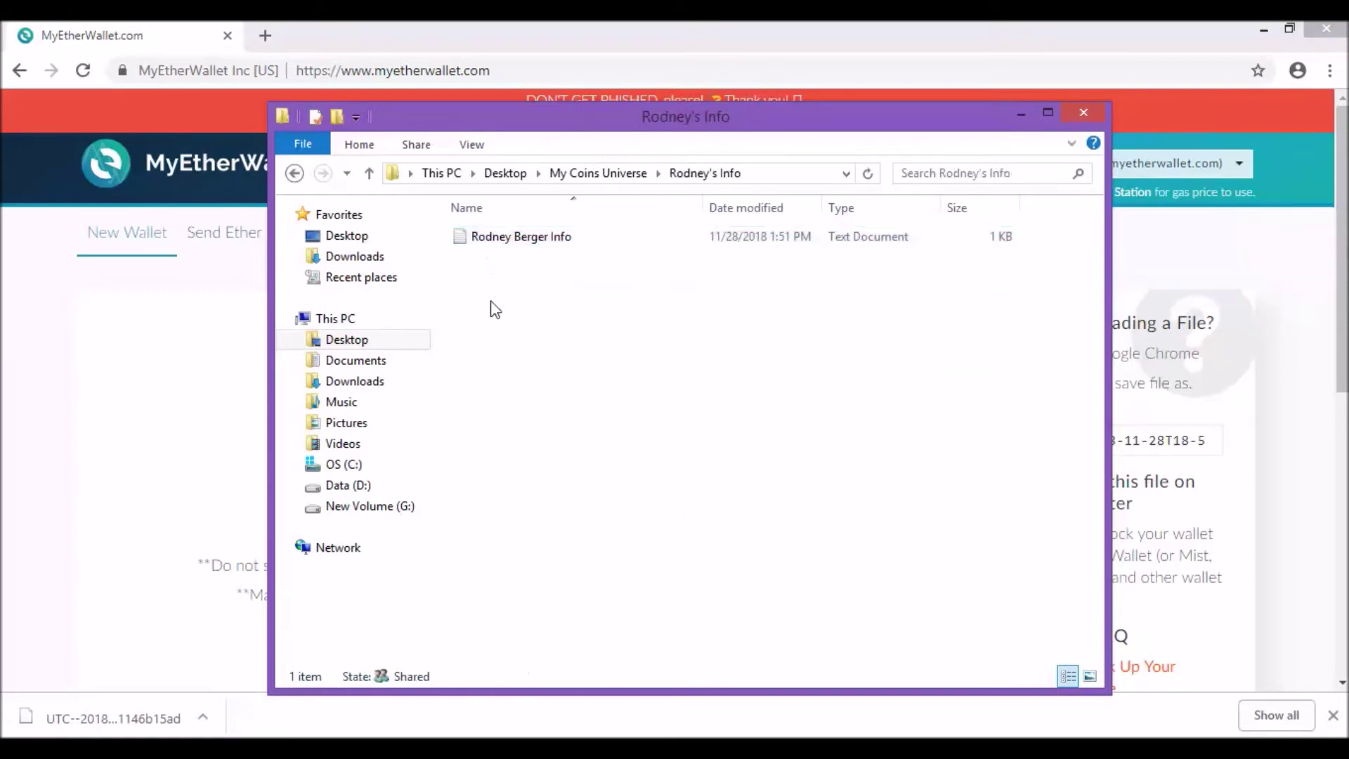
pyautogui.rightClick(501, 285)
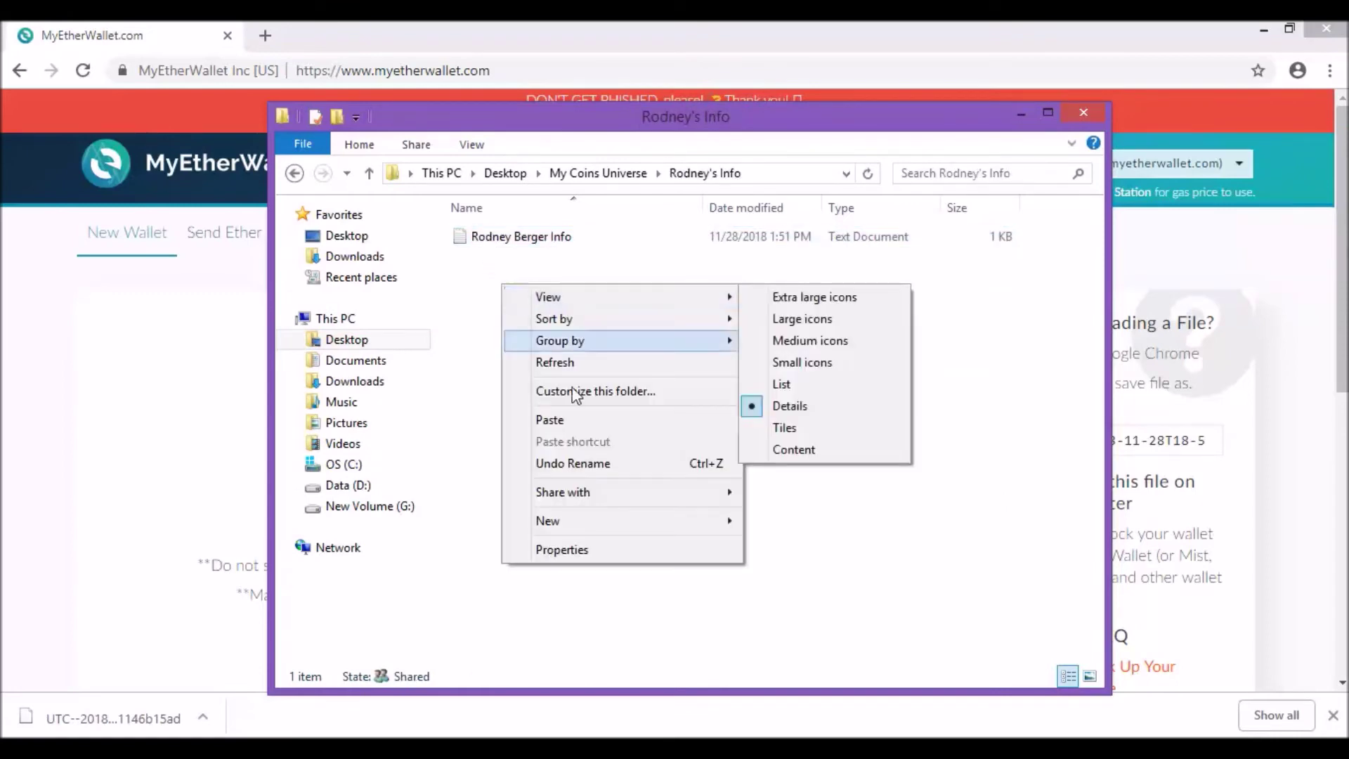
pyautogui.click(568, 420)
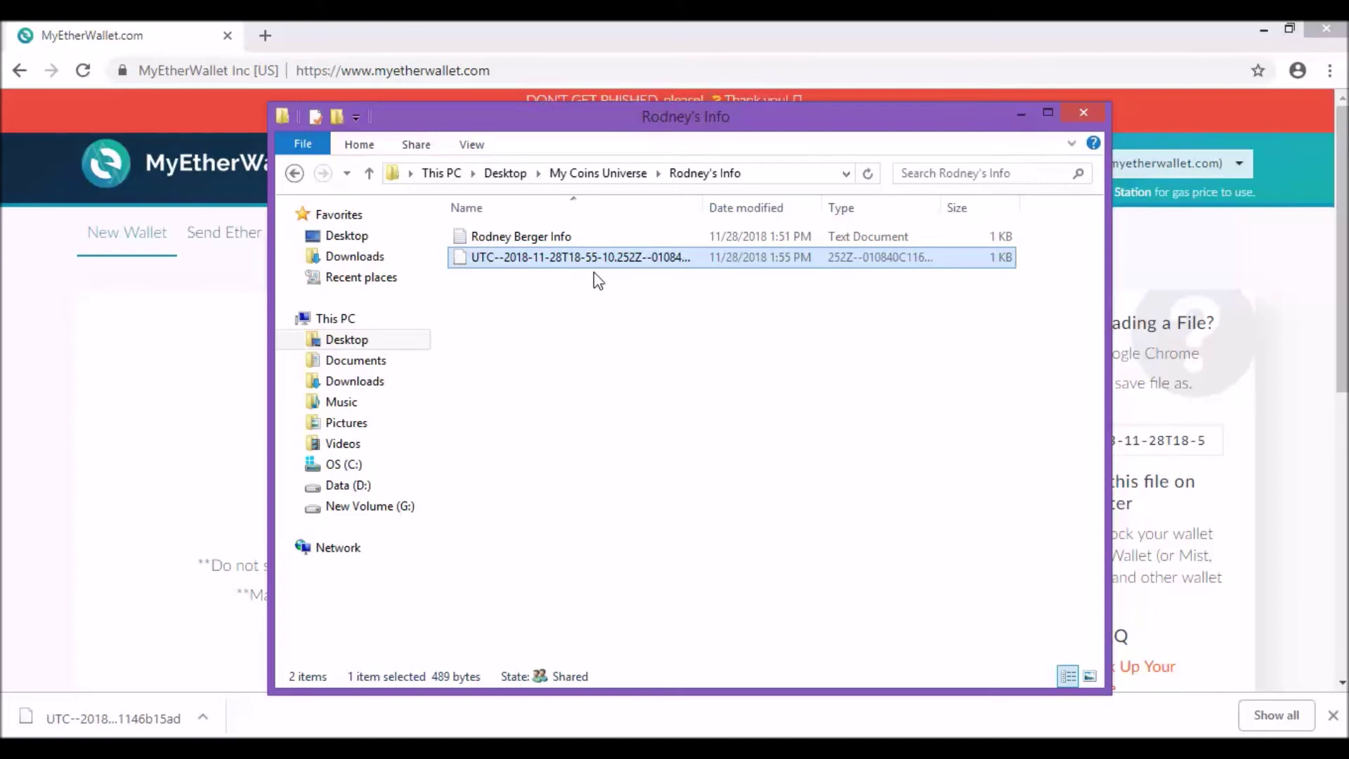
pyautogui.click(342, 385)
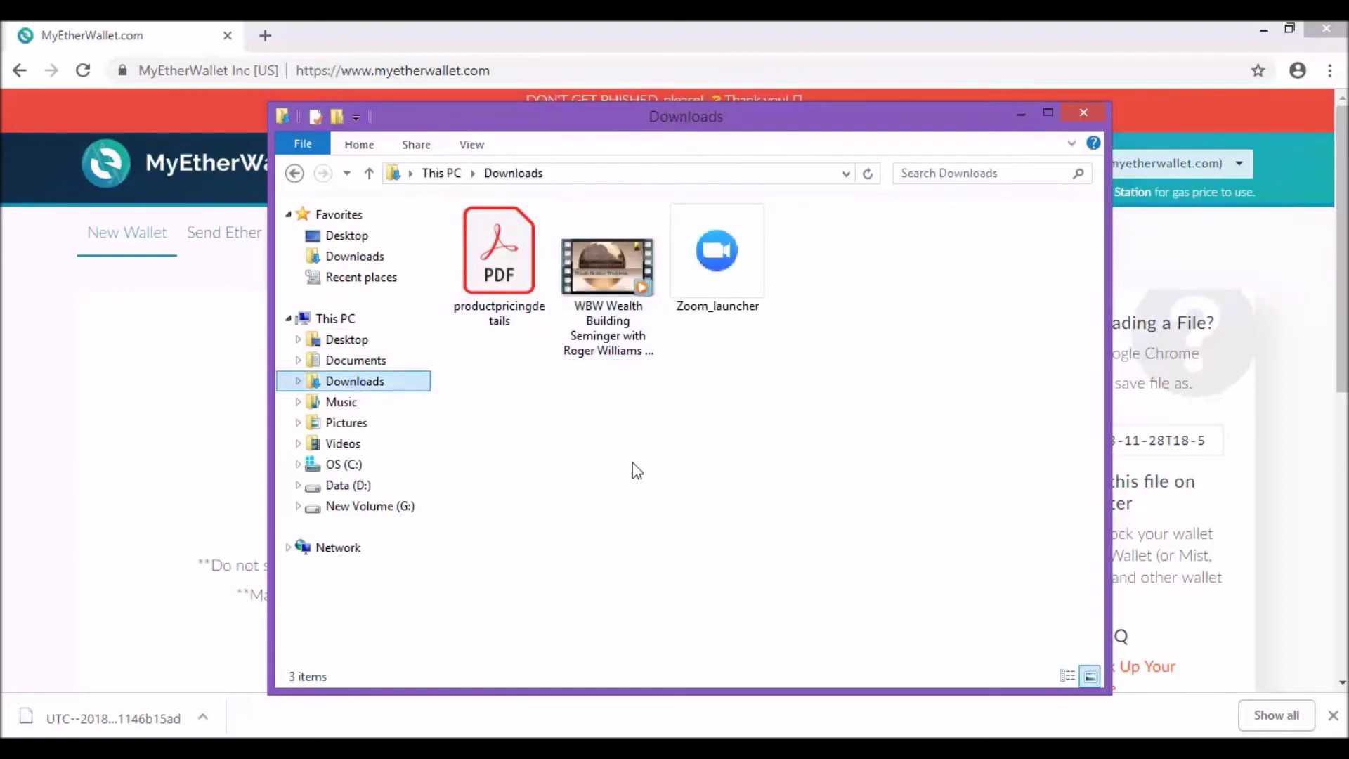
pyautogui.click(1085, 113)
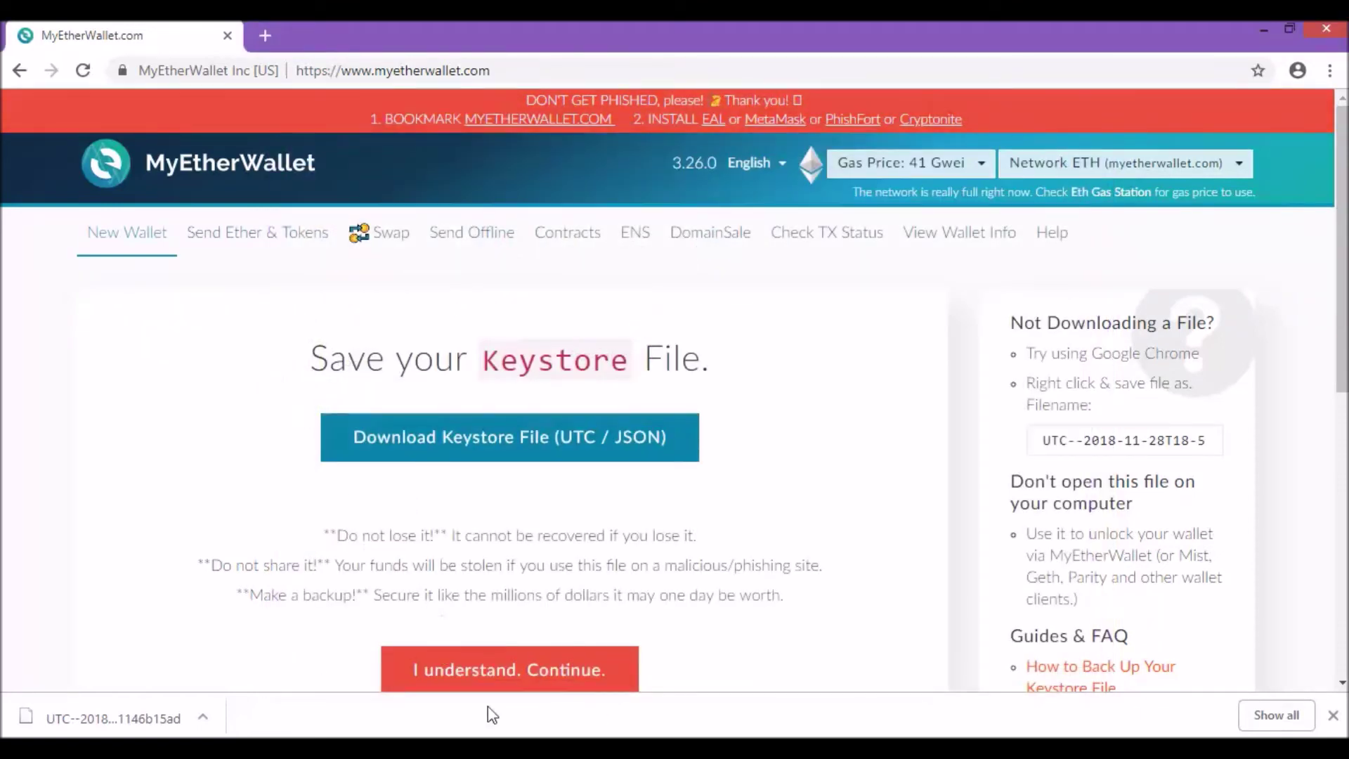
# Continue past the keystore step and copy the new wallet's full private key.
pyautogui.scroll(-1, 521, 630)
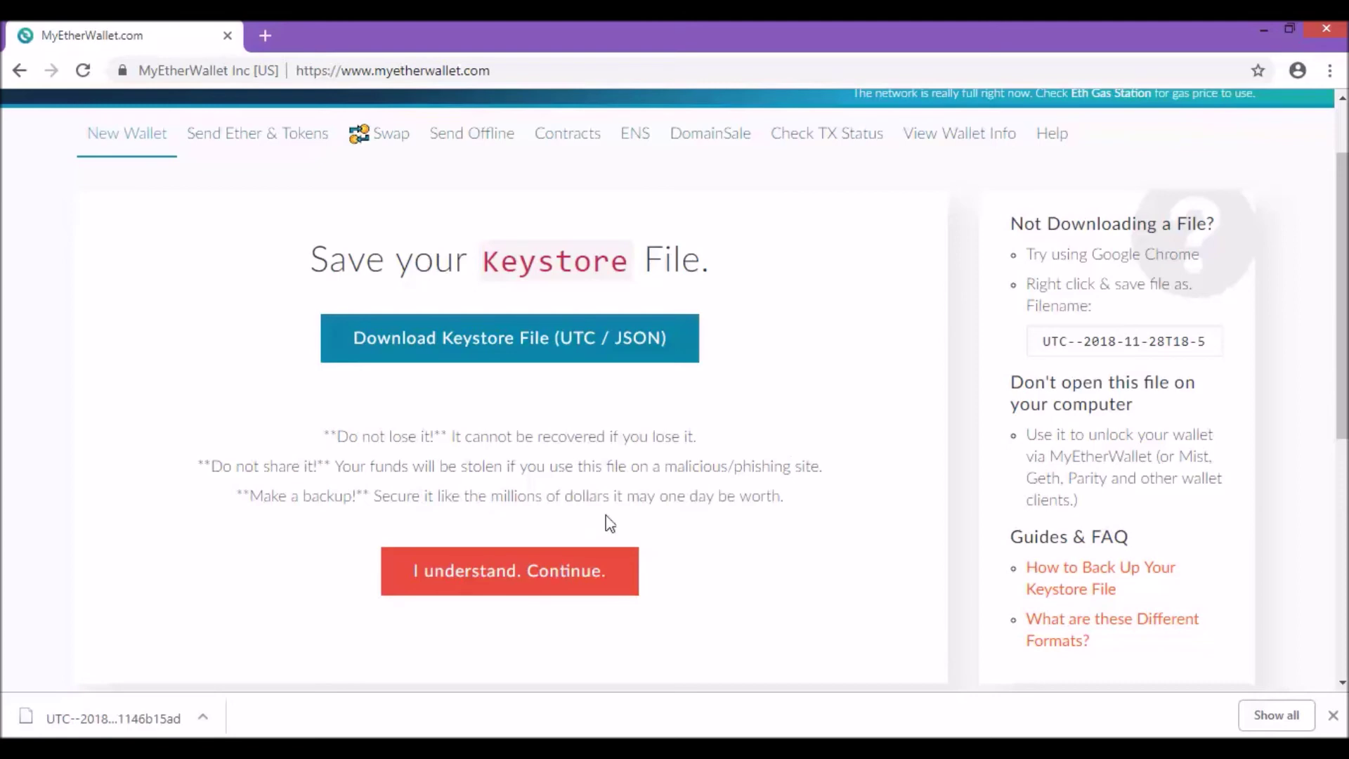
pyautogui.click(526, 583)
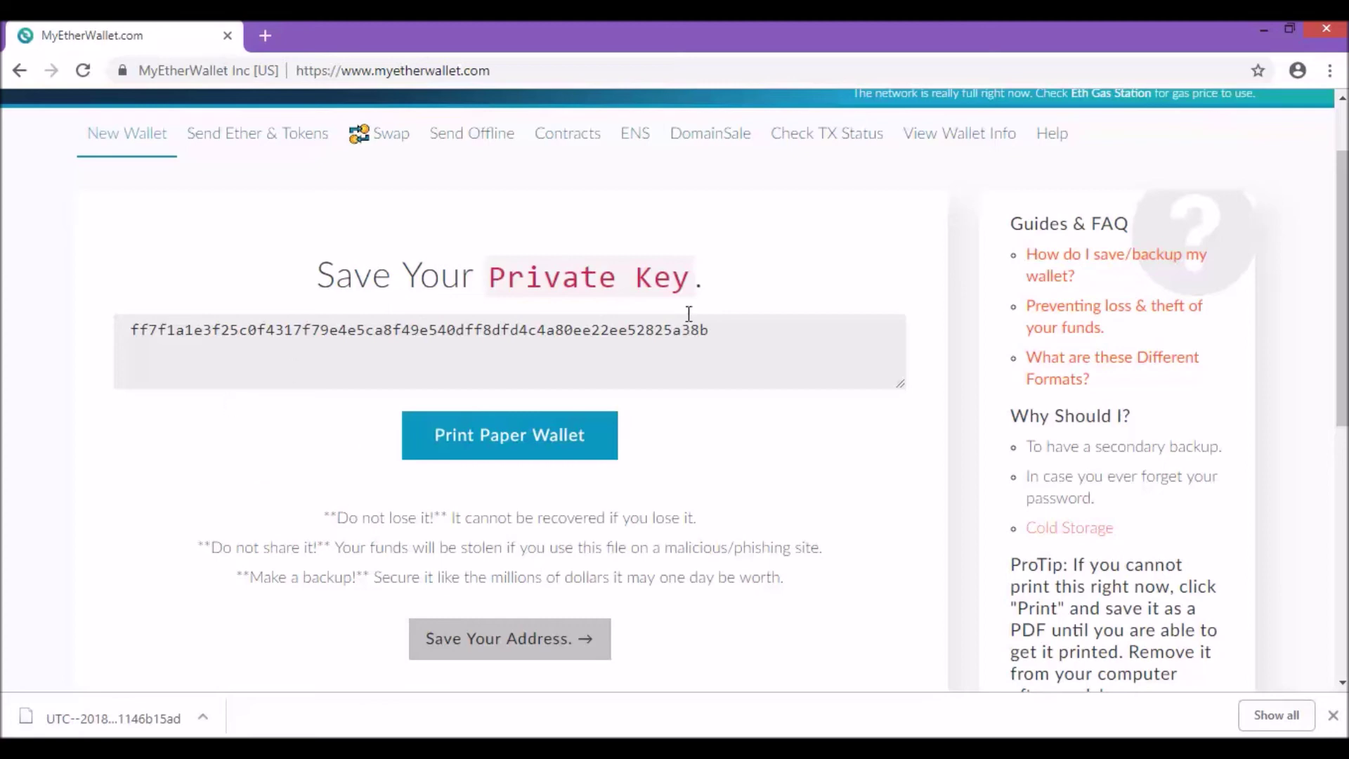
pyautogui.moveTo(736, 330); pyautogui.dragTo(122, 326)
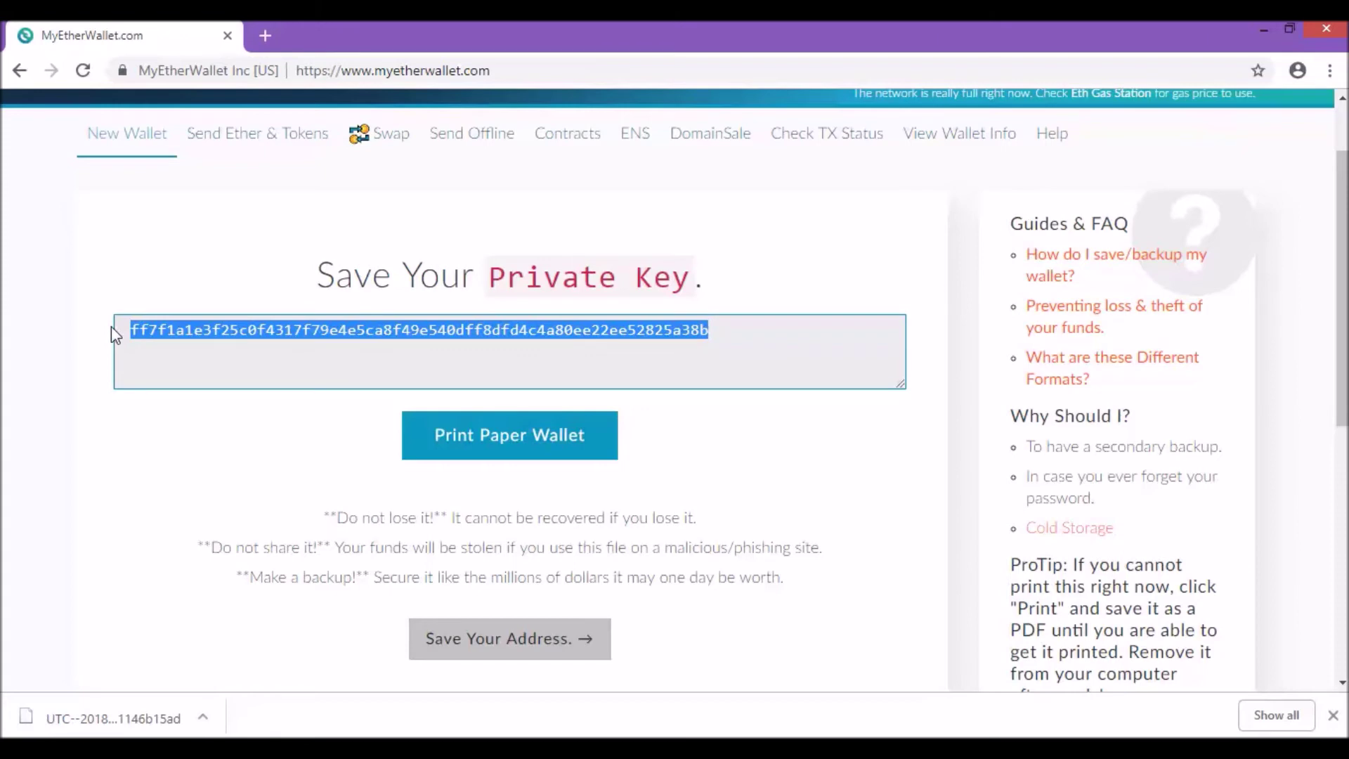
pyautogui.rightClick(193, 334)
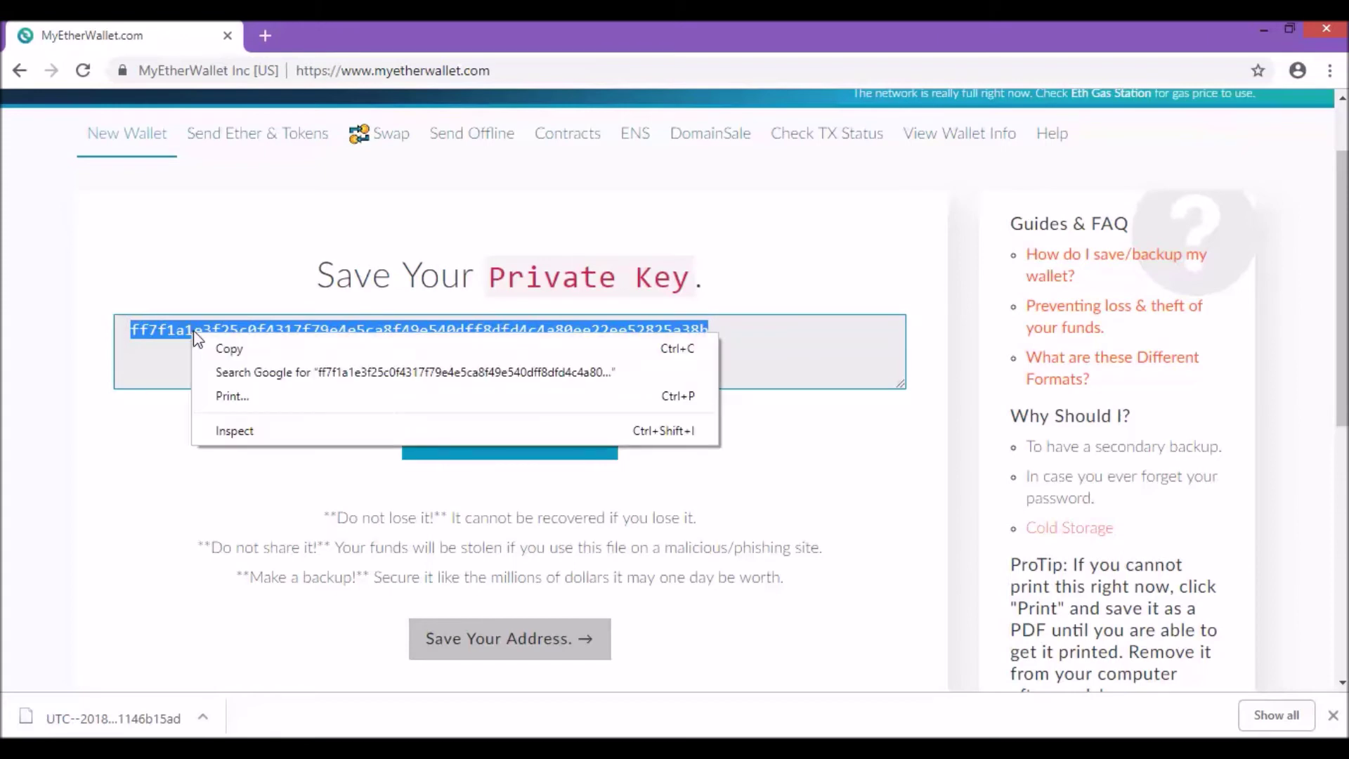
pyautogui.click(243, 346)
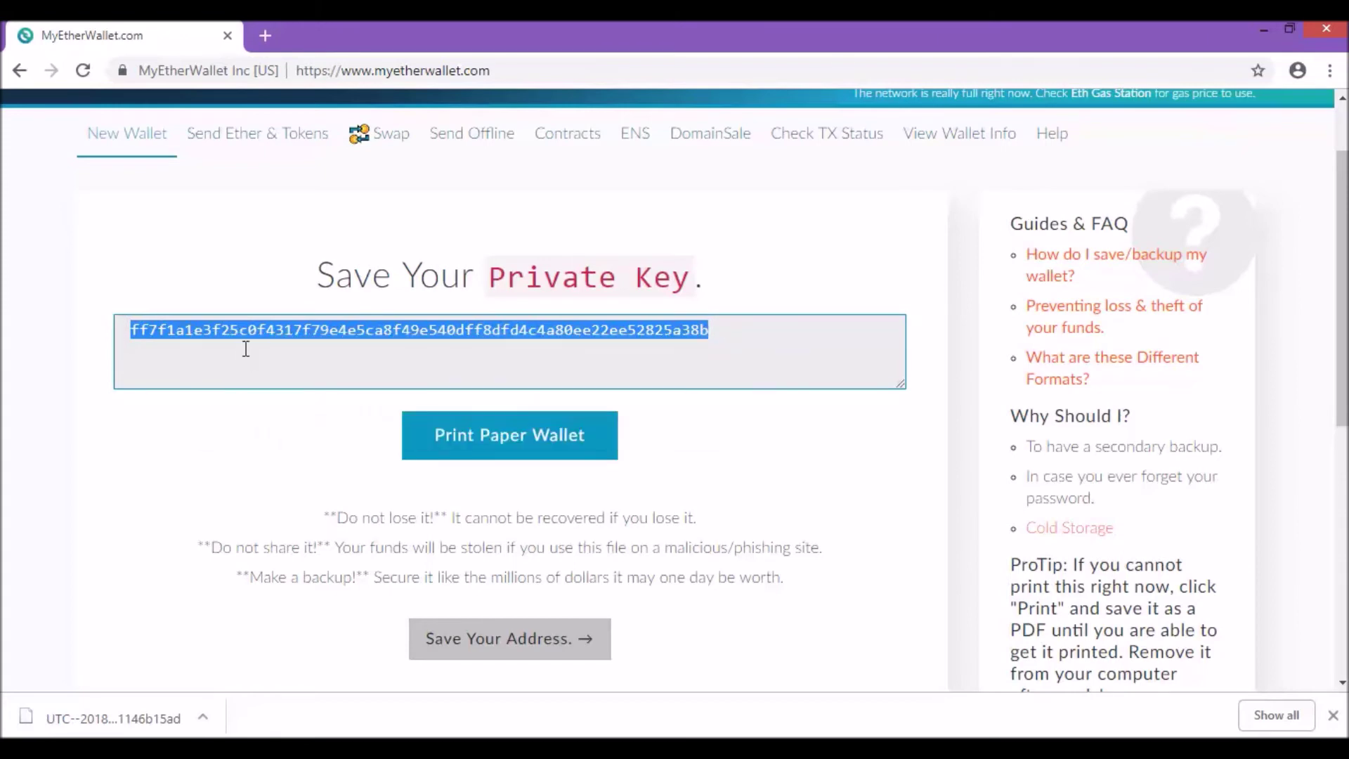
# Paste the private key after the Private Key: label in the Notepad info file.
pyautogui.hotkey('alt', 'Tab')
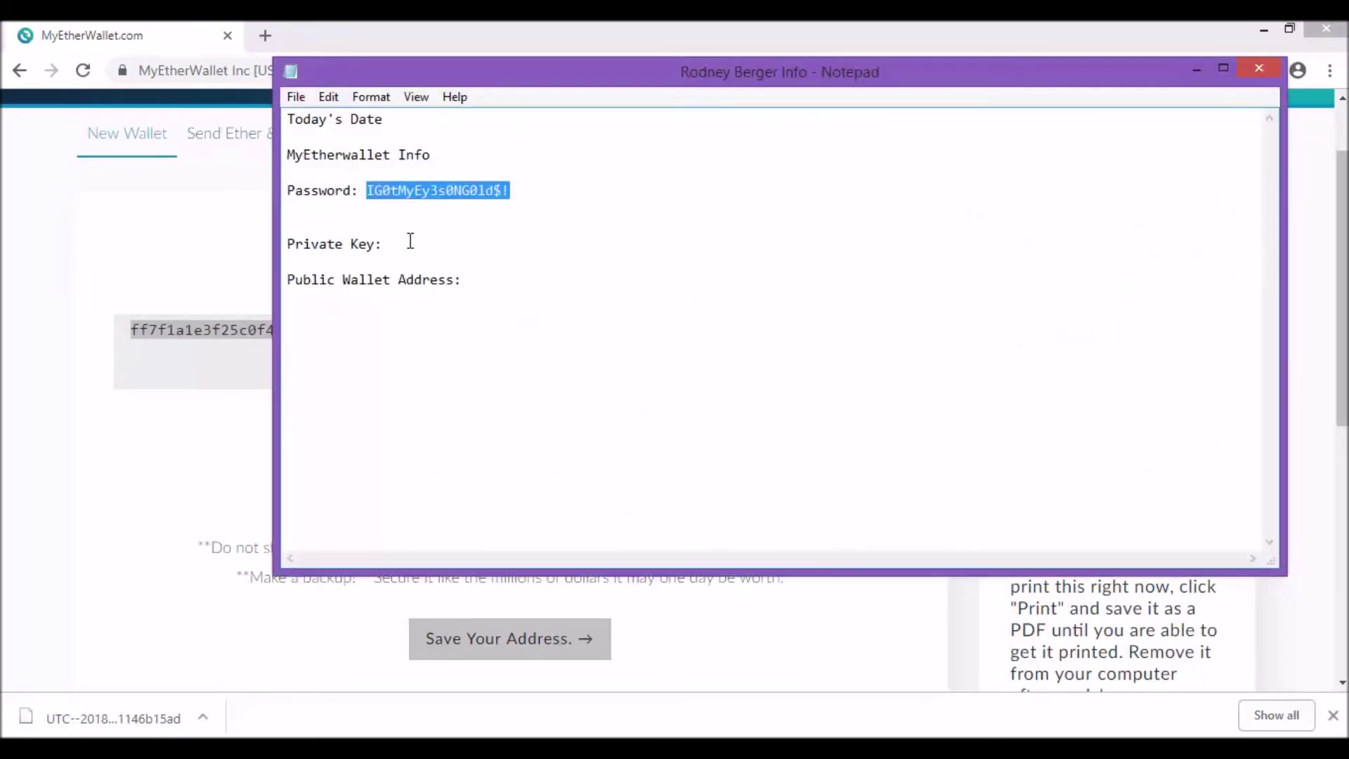
pyautogui.click(420, 239)
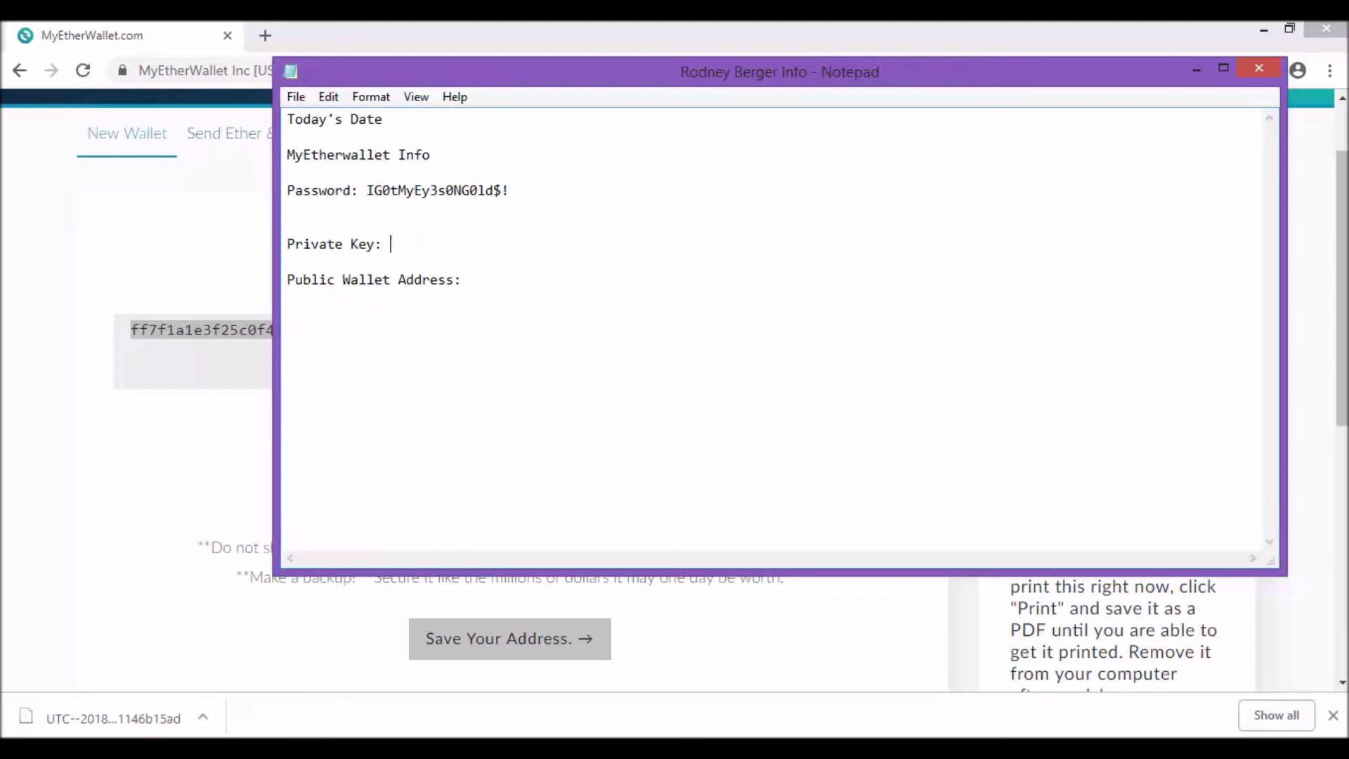
pyautogui.click(328, 96)
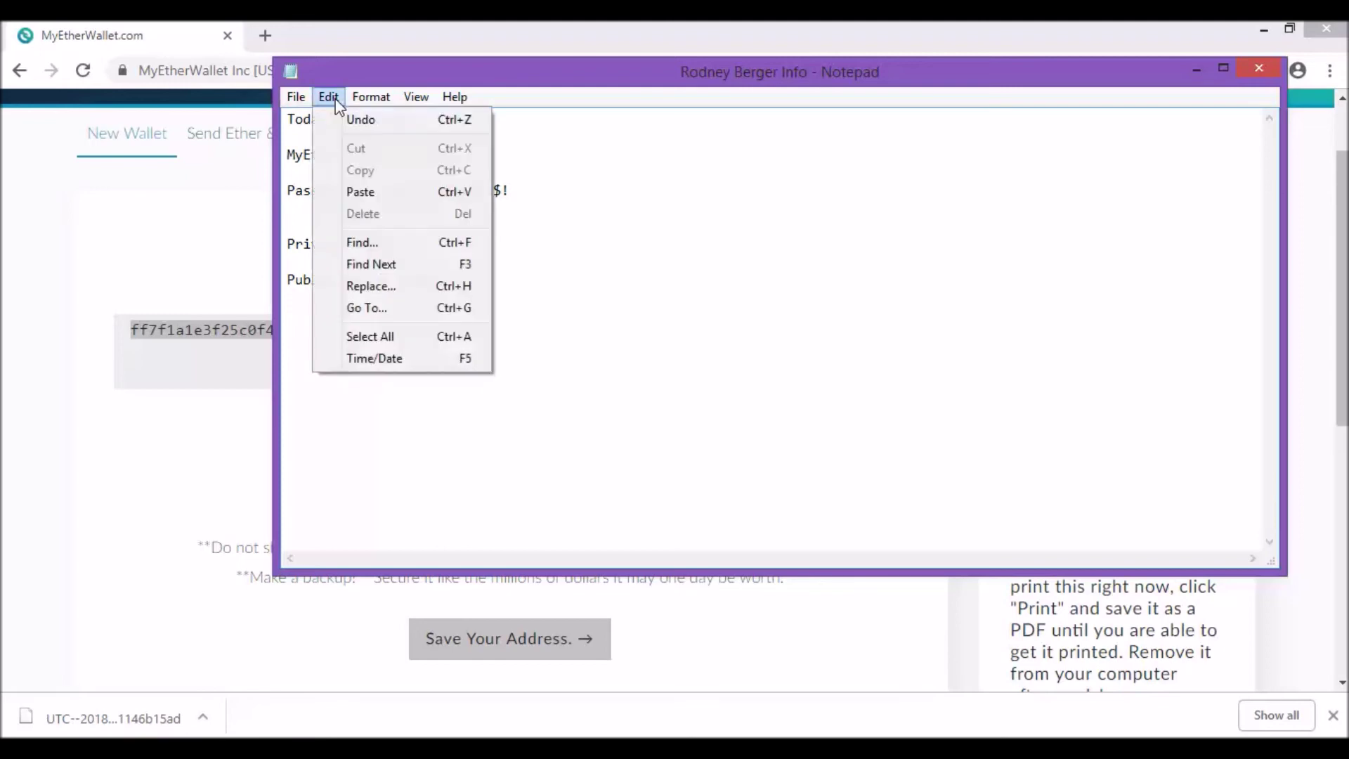
pyautogui.click(360, 190)
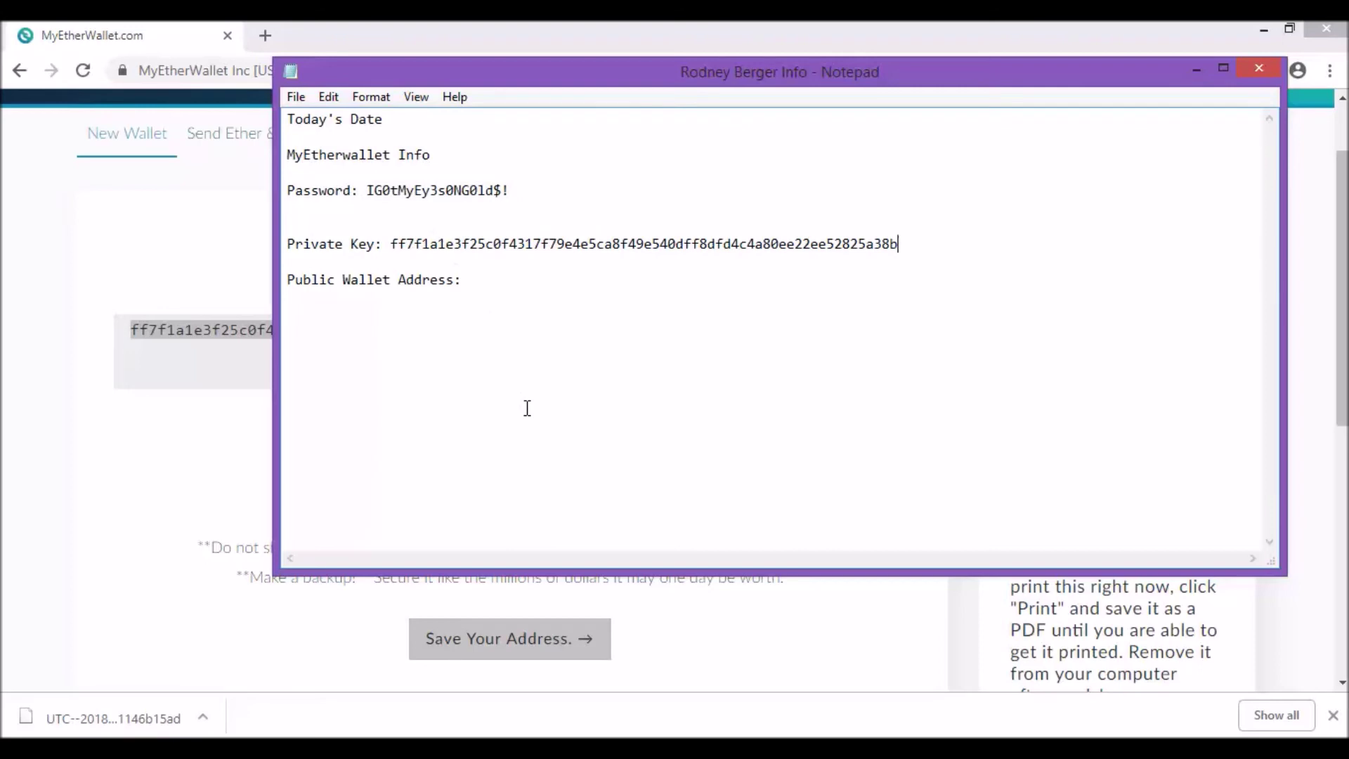
# Save the wallet info file and bring the MyEtherWallet page back in front.
pyautogui.moveTo(739, 78); pyautogui.dragTo(537, 370)
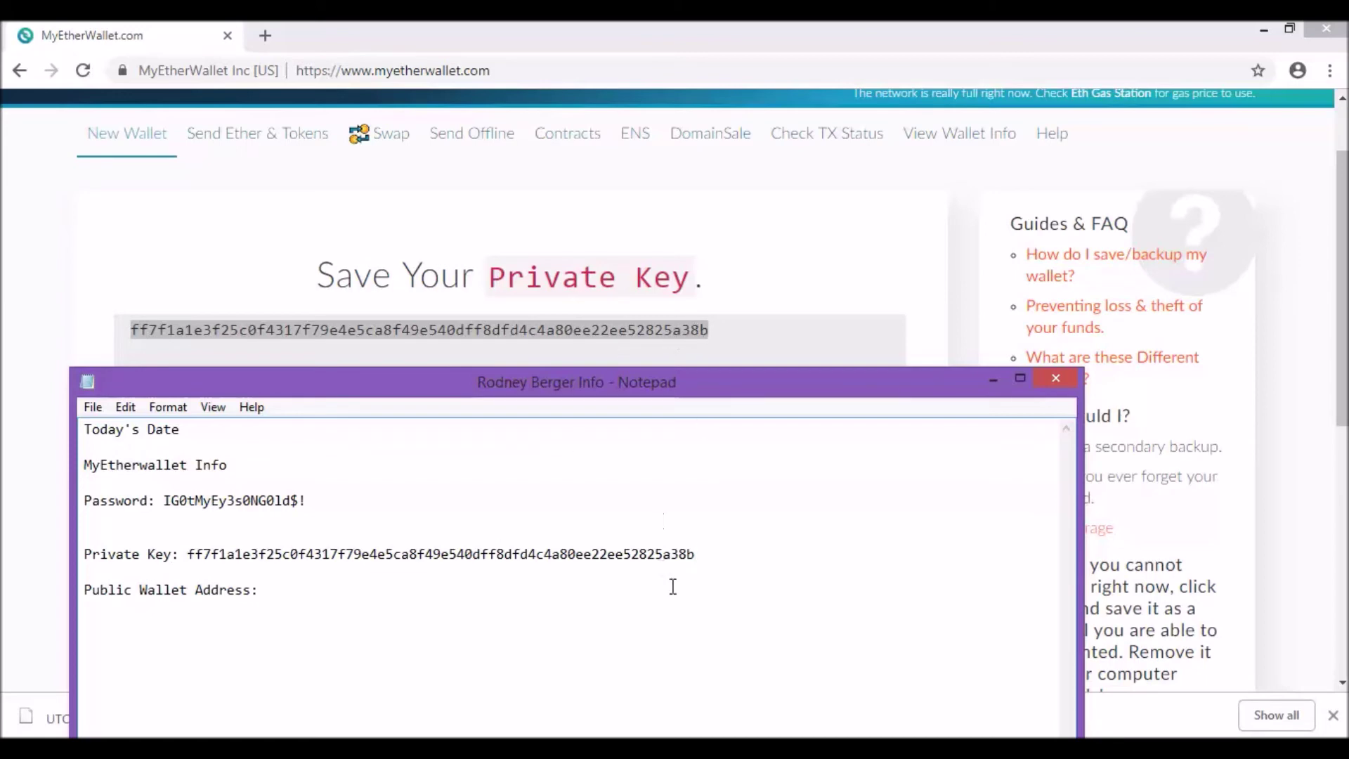
pyautogui.click(313, 587)
pyautogui.click(93, 406)
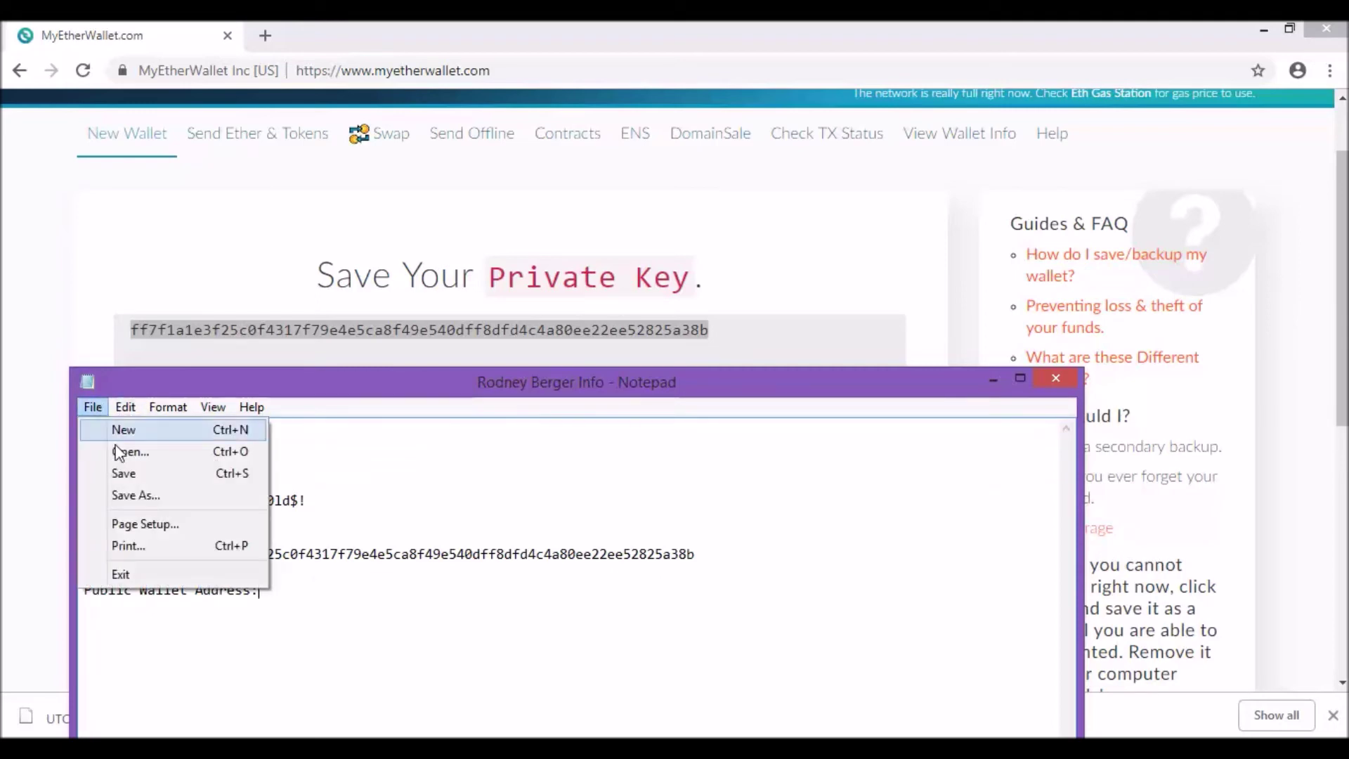
pyautogui.click(141, 473)
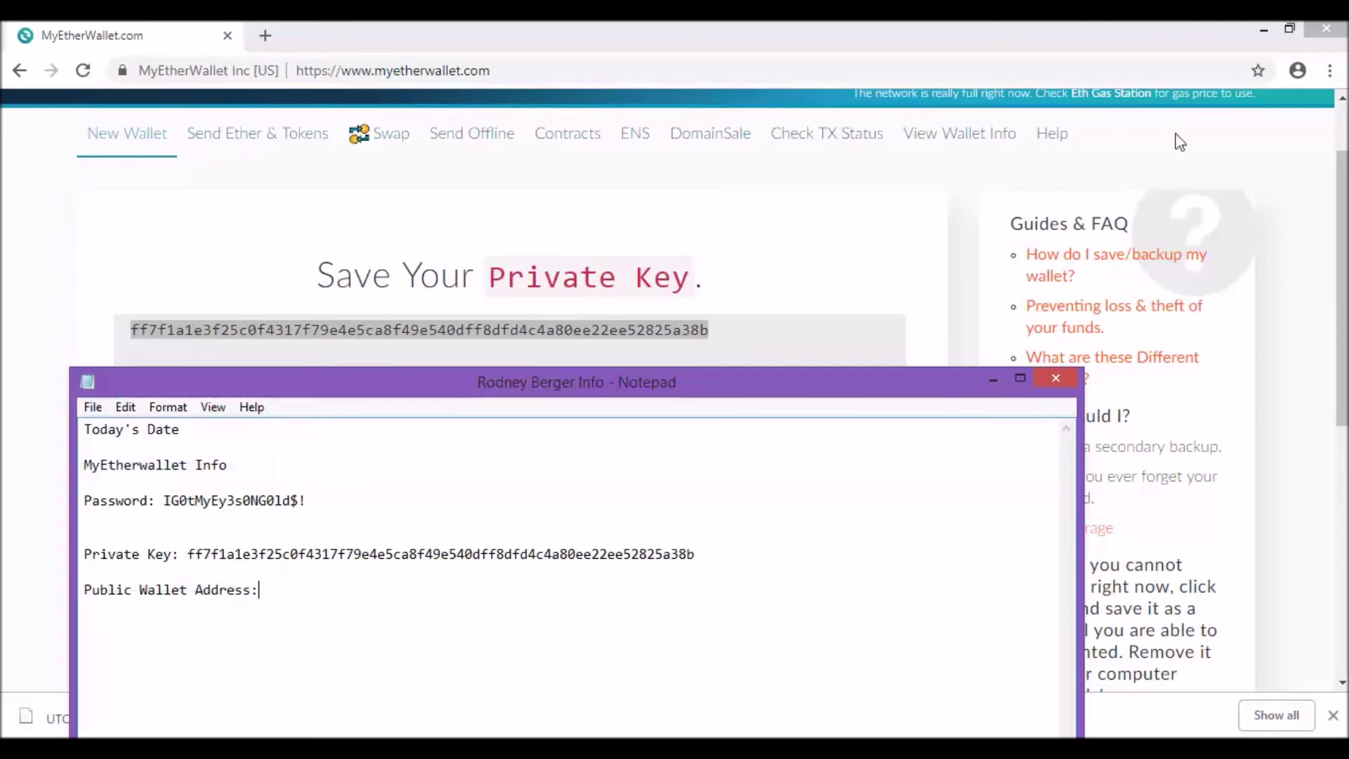
pyautogui.moveTo(854, 385); pyautogui.dragTo(972, 127)
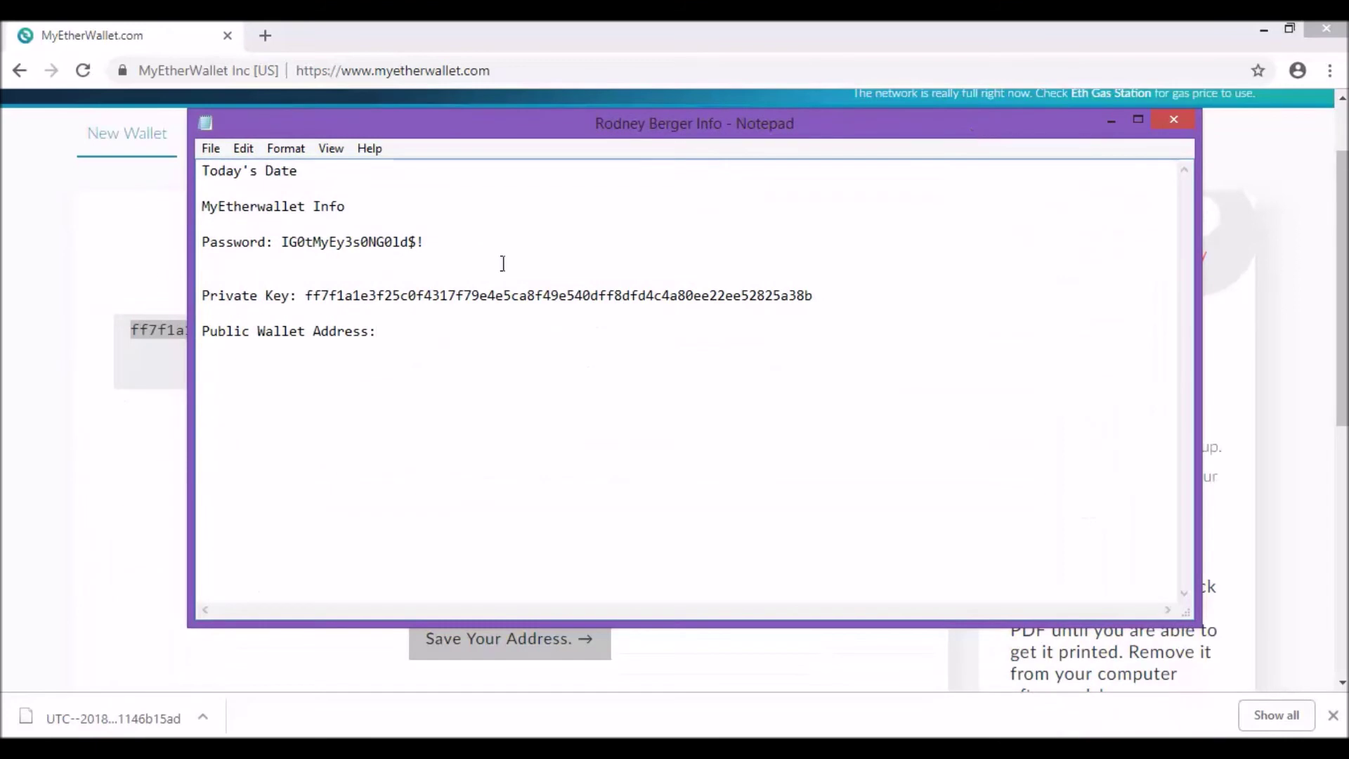
pyautogui.click(111, 244)
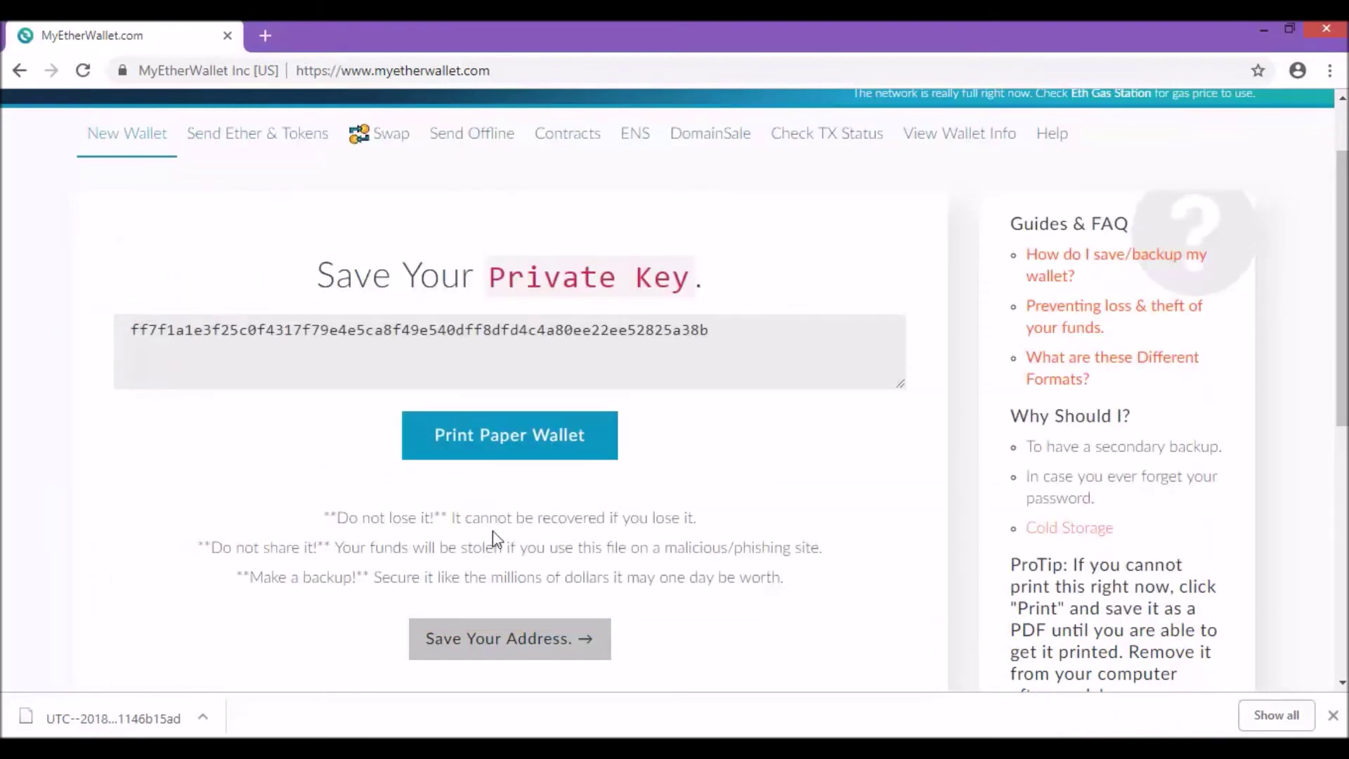
# Print the paper wallet with Chrome's Save as PDF destination and start saving it.
pyautogui.click(526, 445)
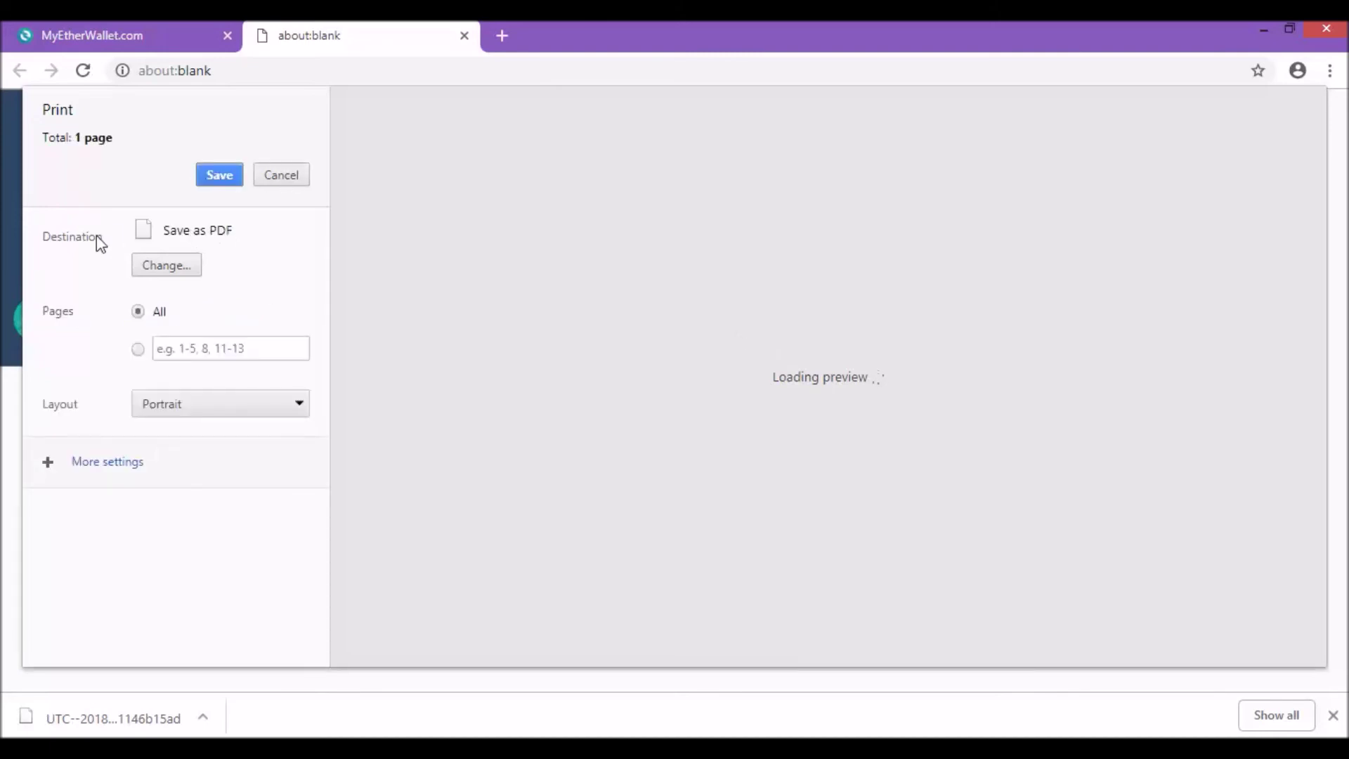
pyautogui.click(219, 174)
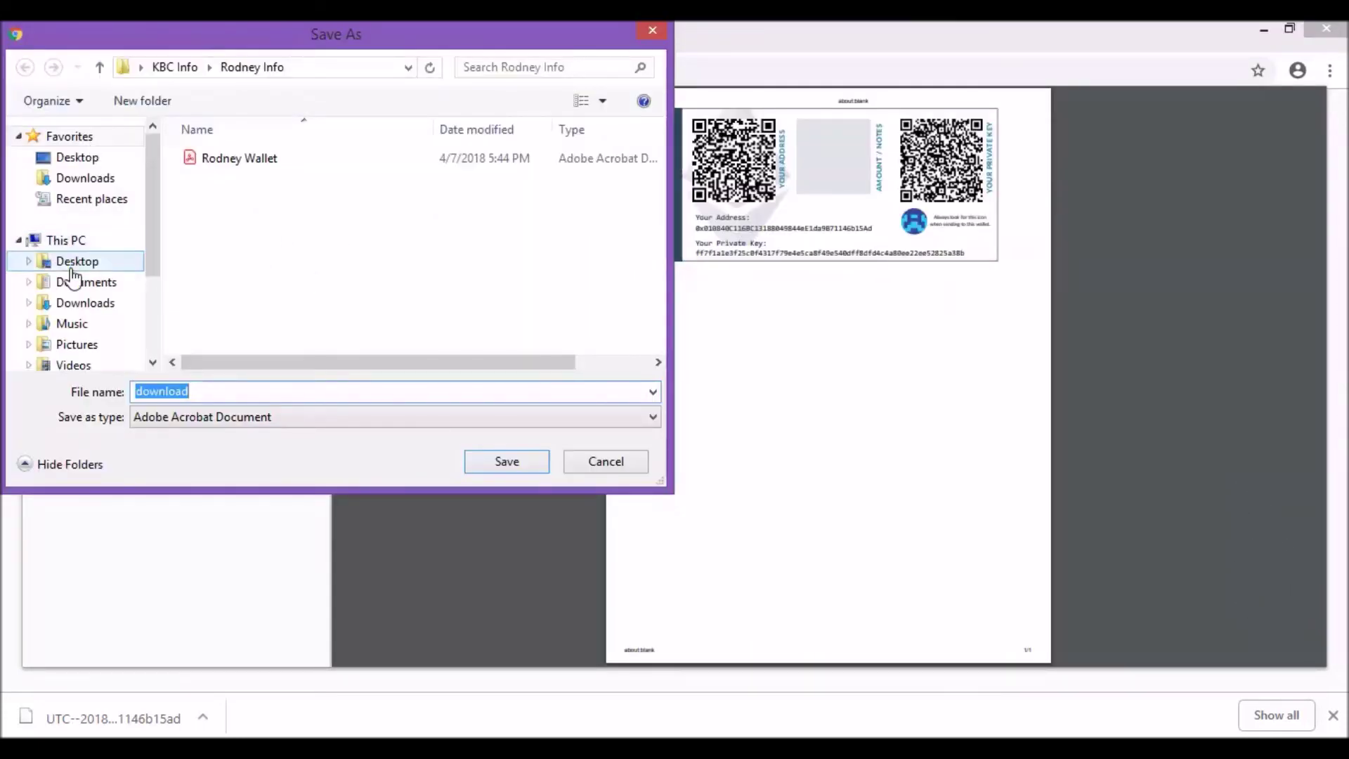
# Save the paper wallet as MyWalletInfoRB PDF in the My Coins Universe info folder and open it.
pyautogui.click(78, 263)
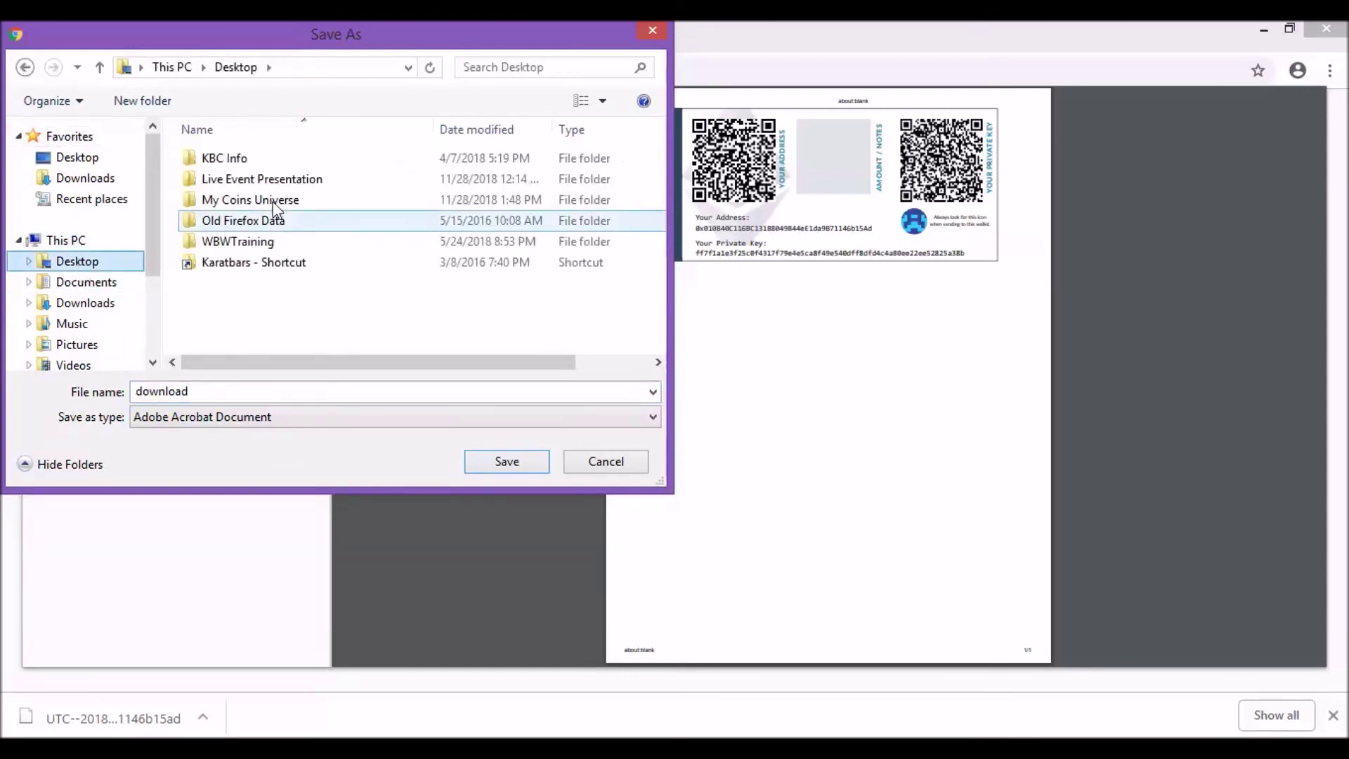
pyautogui.doubleClick(259, 201)
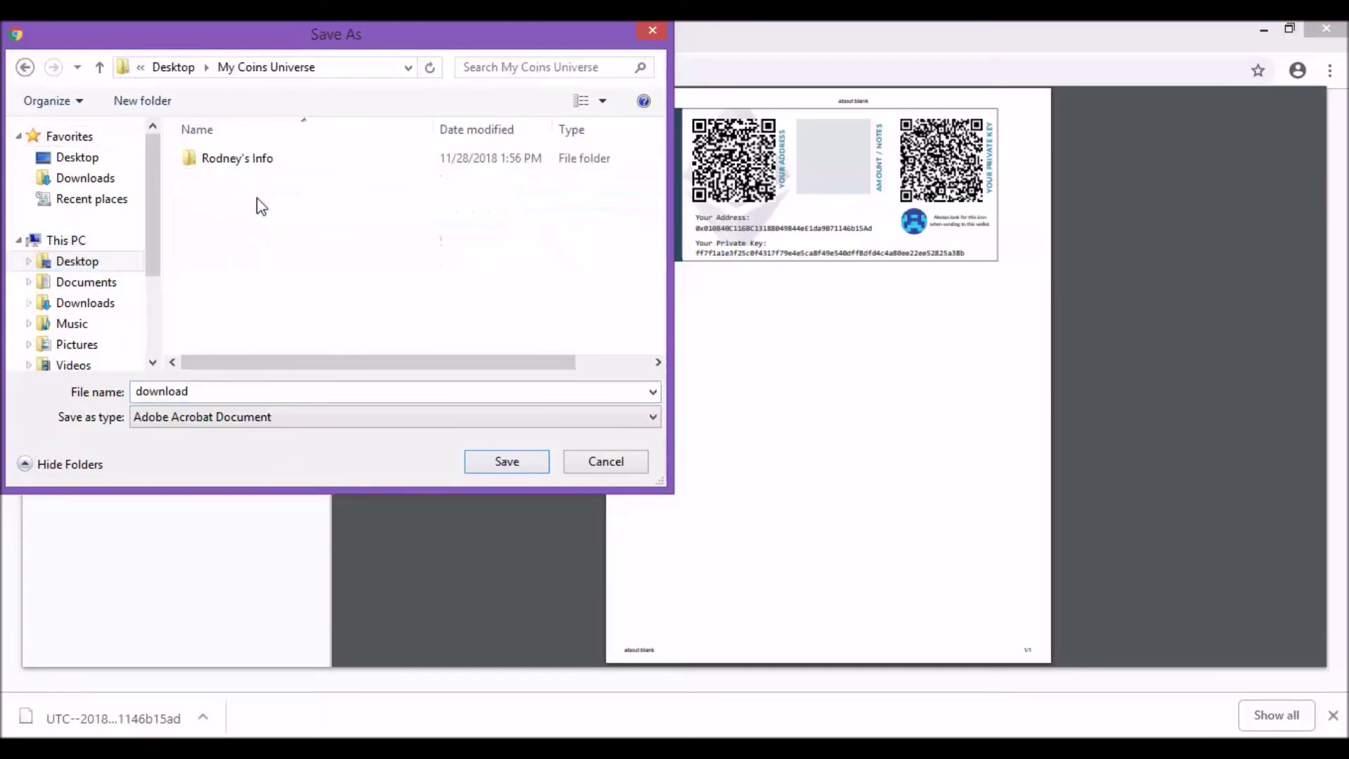
pyautogui.doubleClick(228, 167)
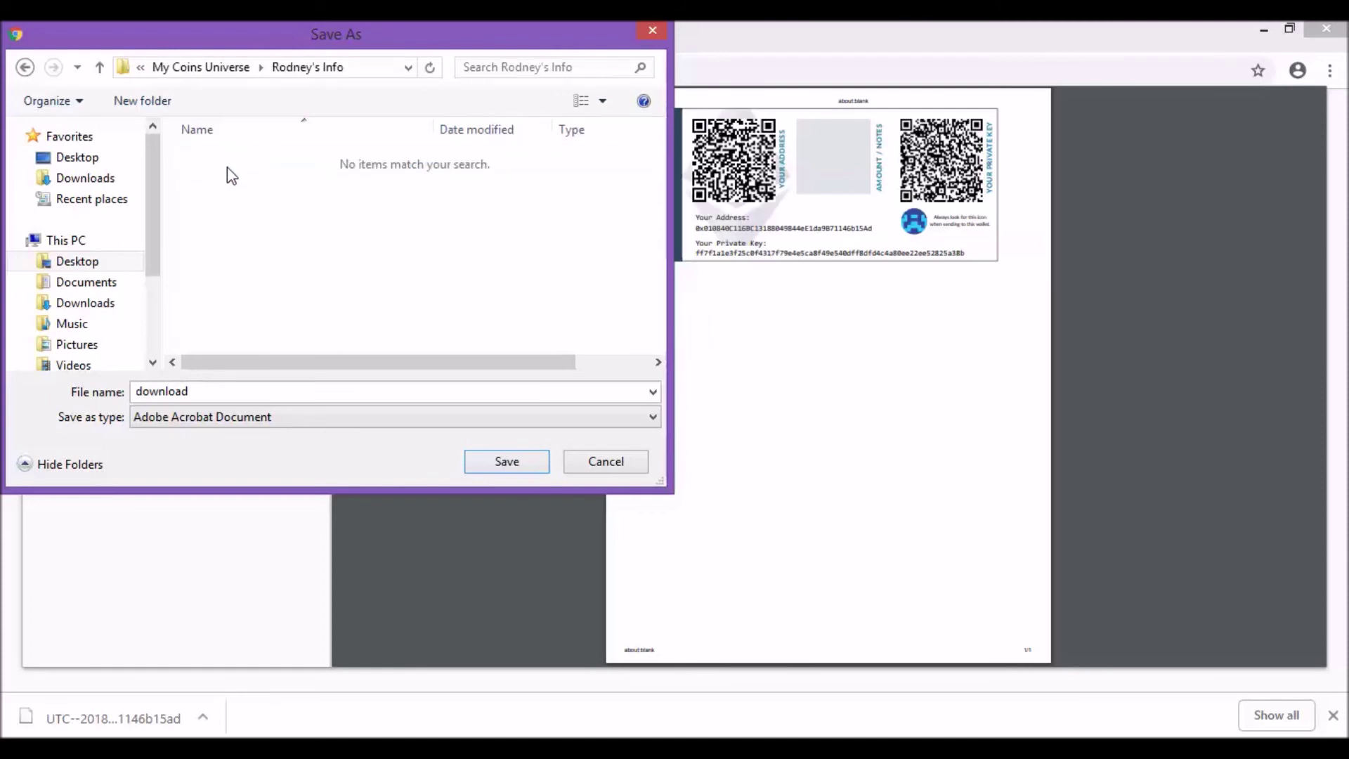
pyautogui.doubleClick(209, 390)
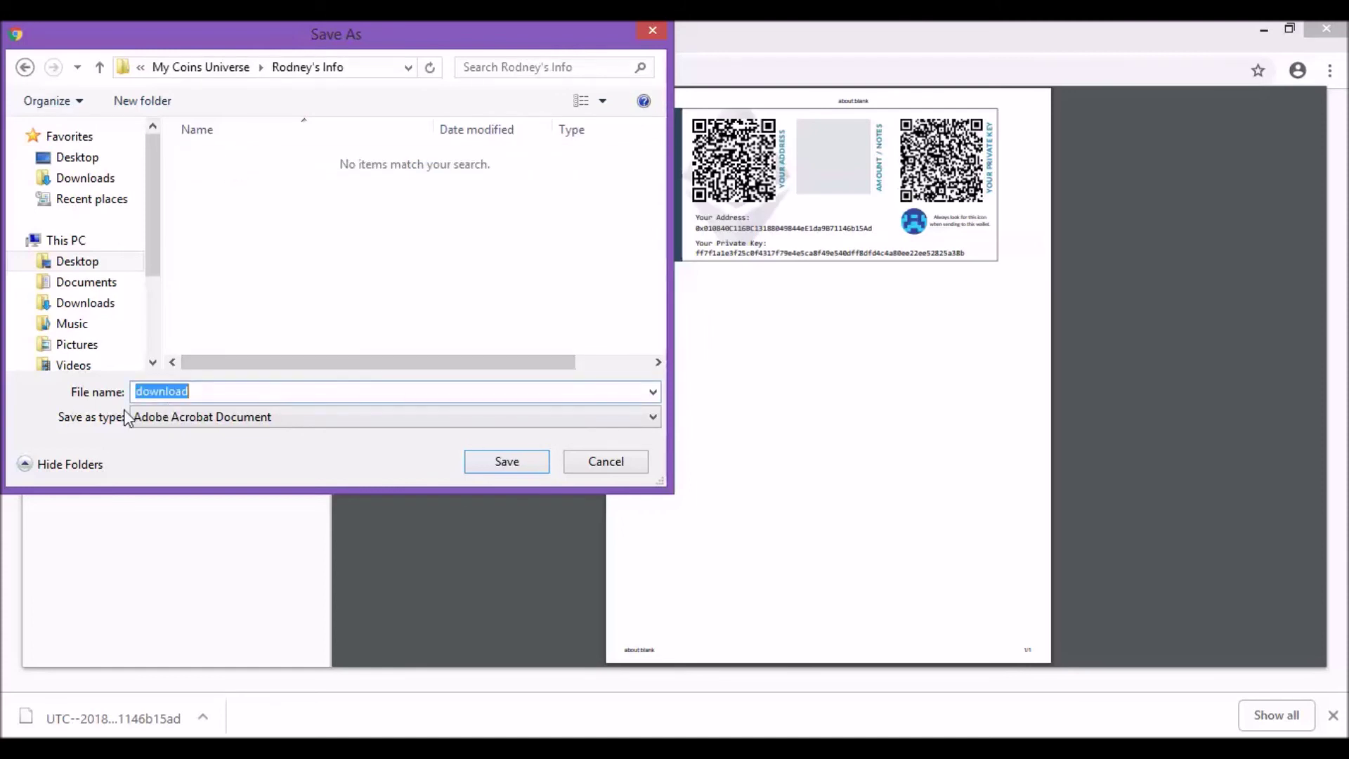
pyautogui.write('My')
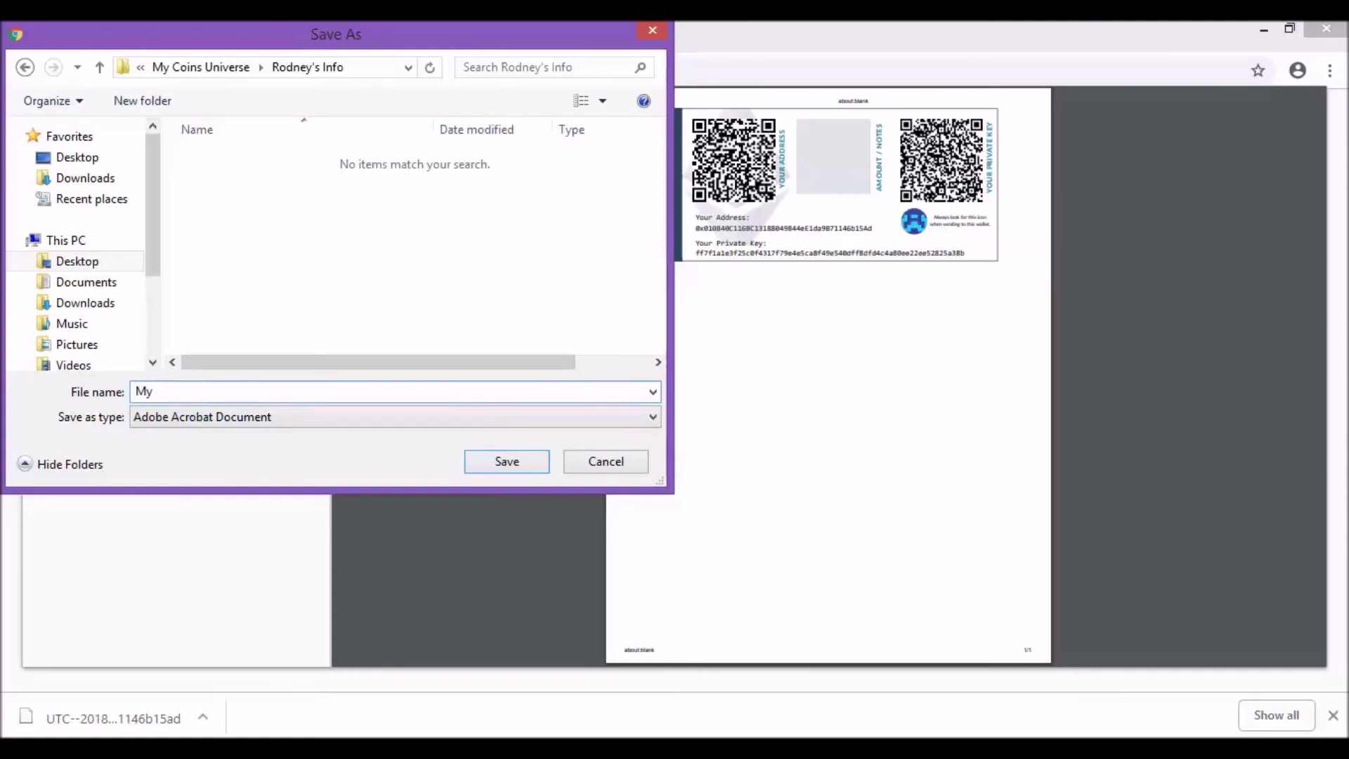
pyautogui.write('Wallet')
pyautogui.write('RB')
pyautogui.click(509, 464)
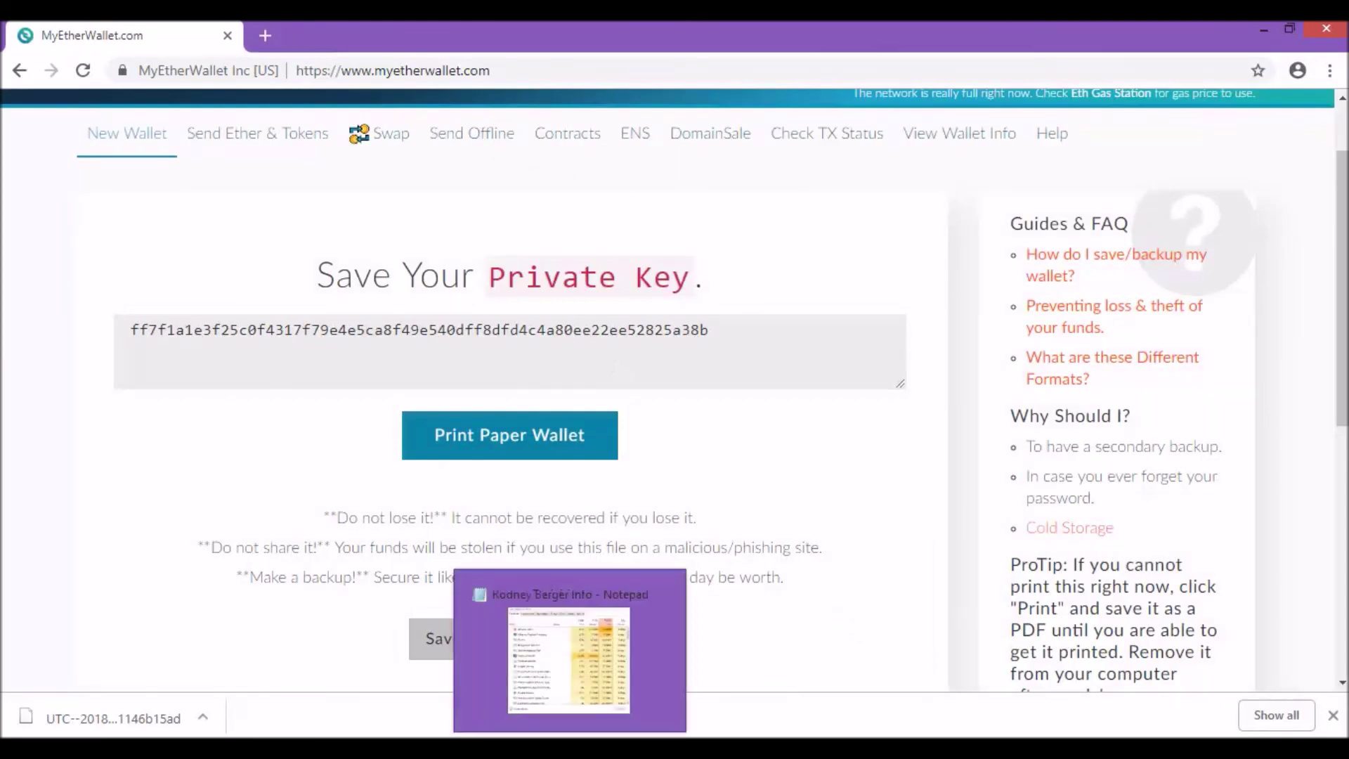
pyautogui.click(140, 650)
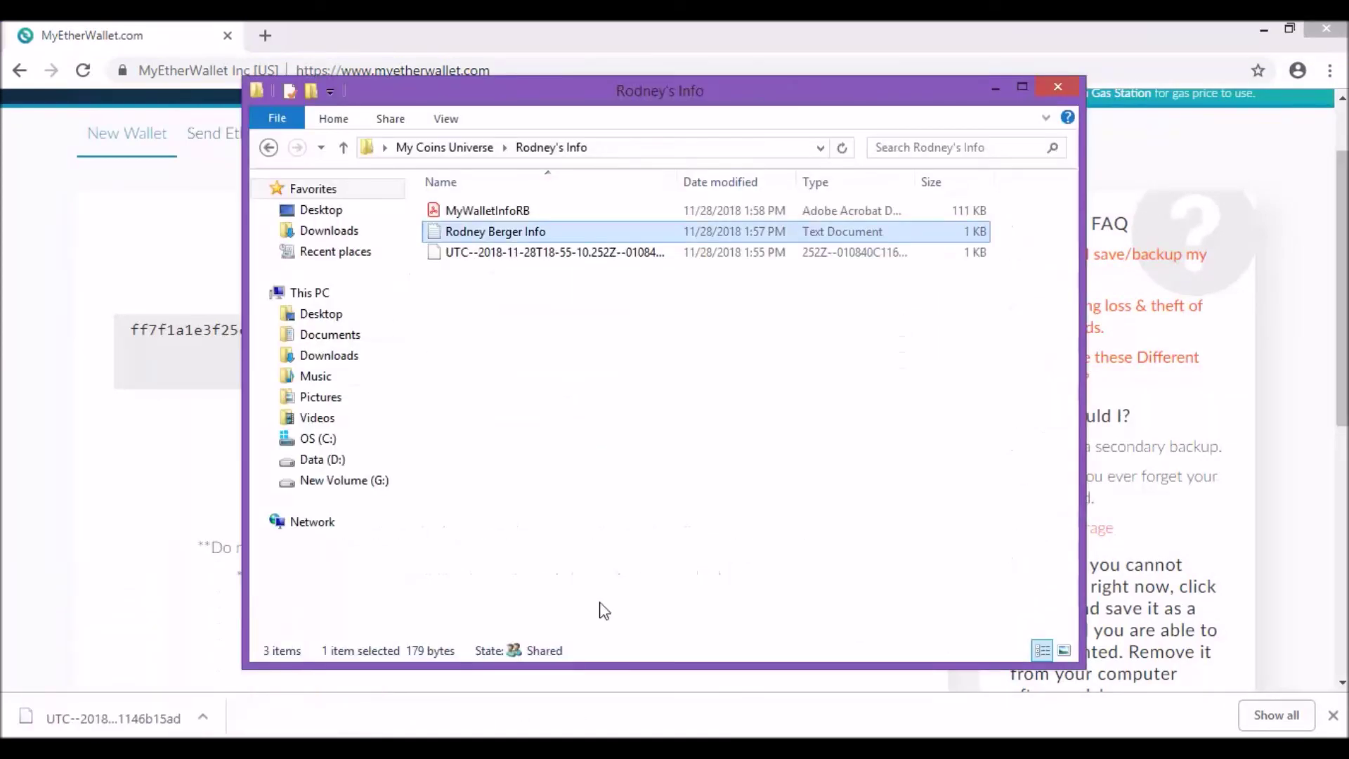
pyautogui.doubleClick(487, 210)
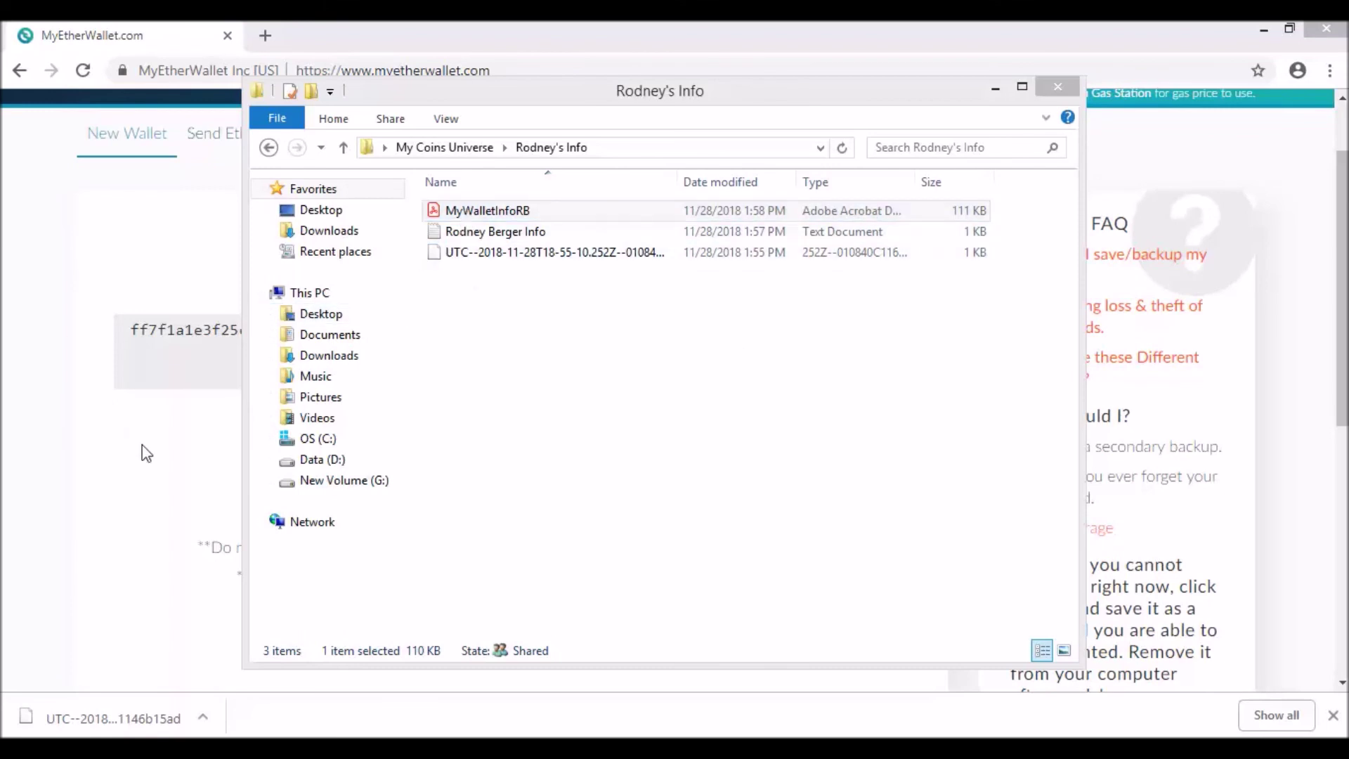
# Unlock the wallet on the Save Your Address page by pasting its private key.
pyautogui.click(162, 468)
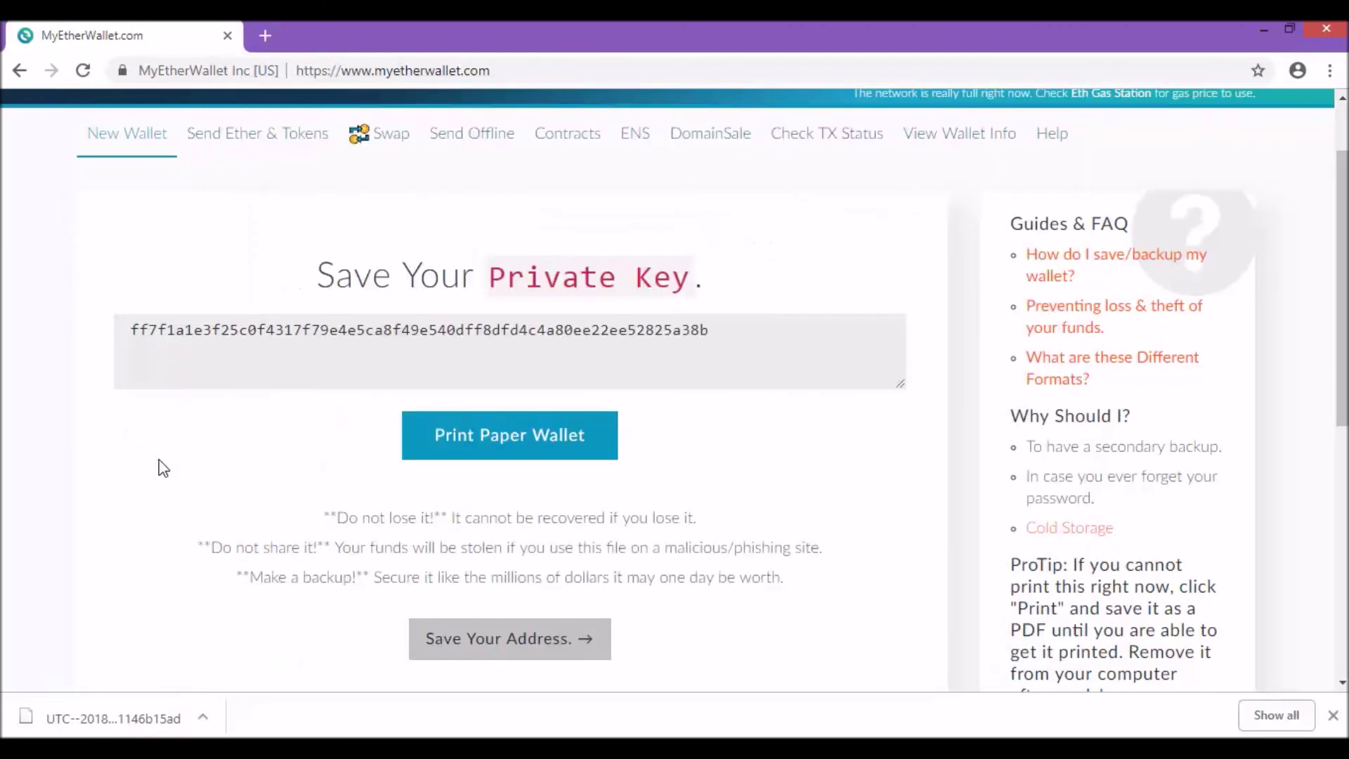
pyautogui.click(512, 647)
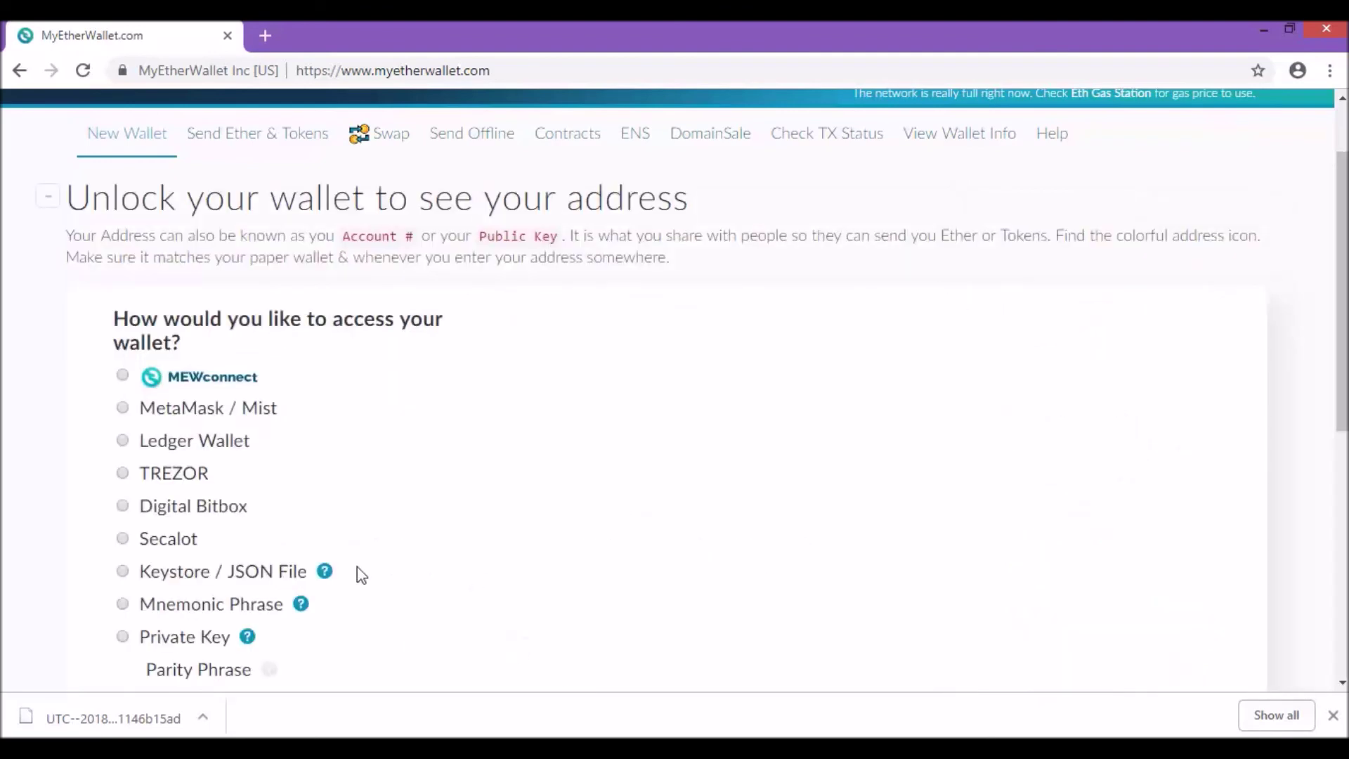
pyautogui.click(162, 641)
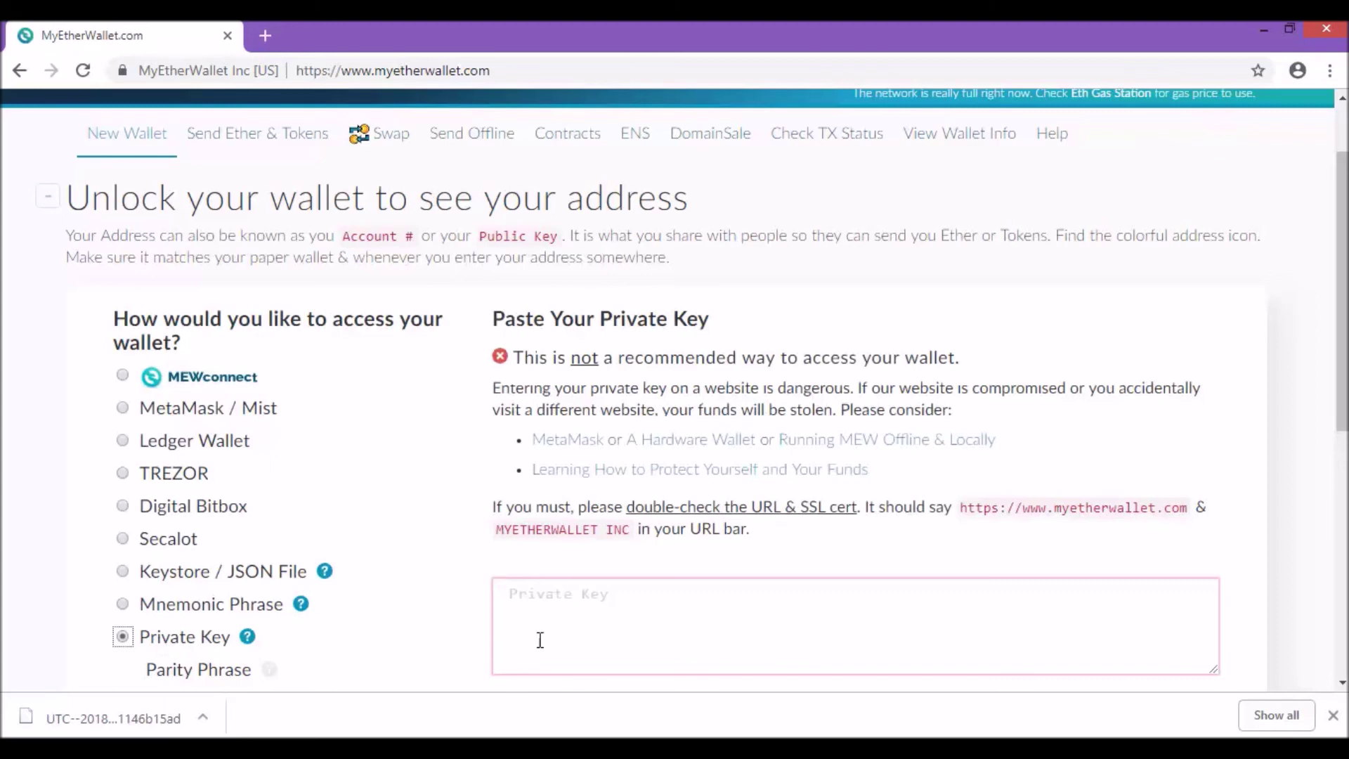
pyautogui.rightClick(564, 606)
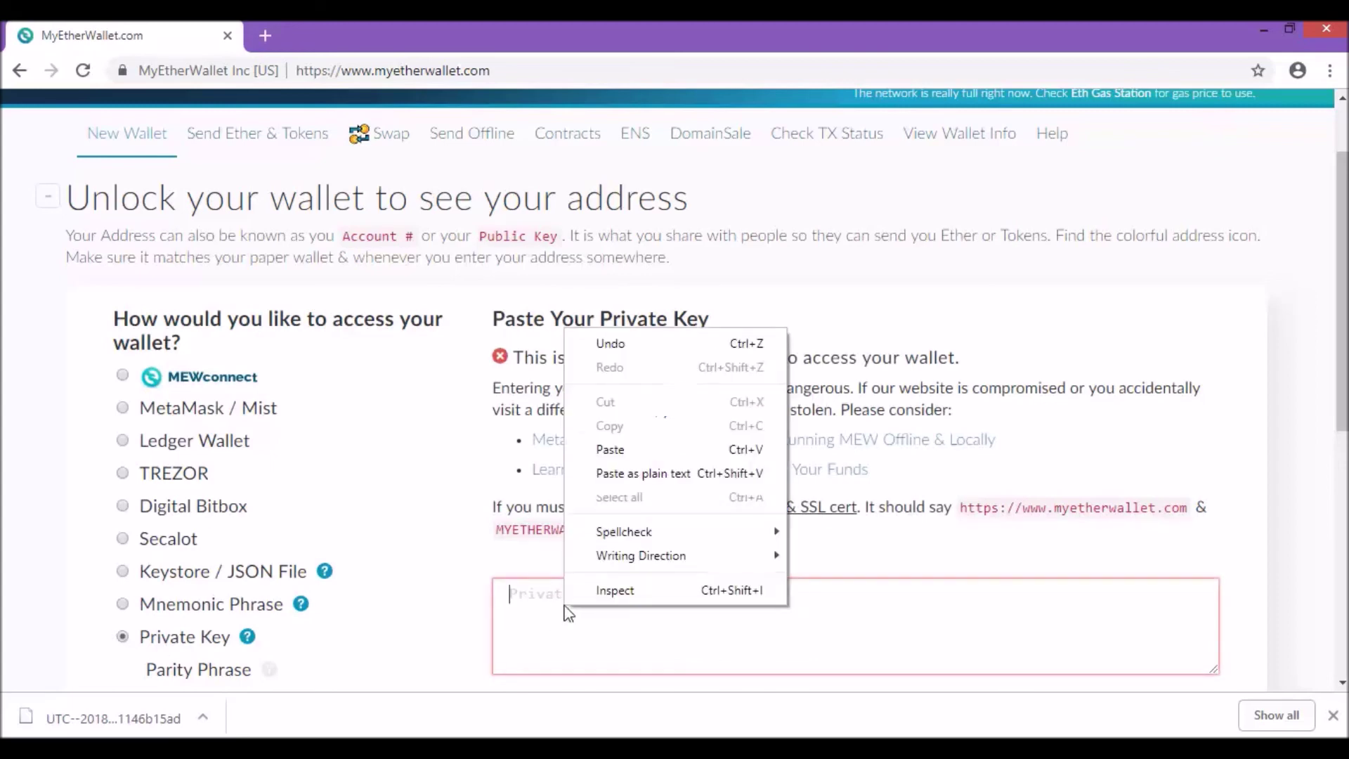
pyautogui.click(606, 448)
pyautogui.scroll(-1, 634, 603)
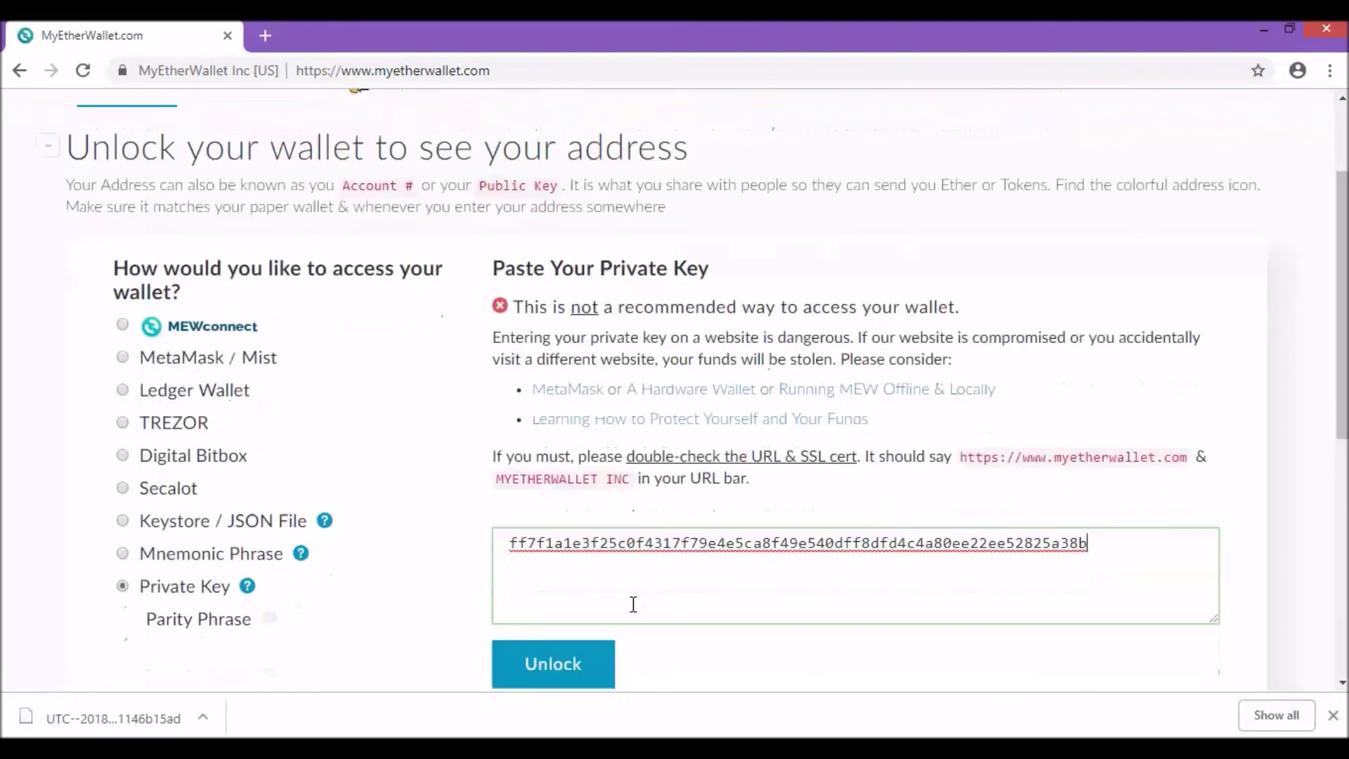
pyautogui.click(553, 629)
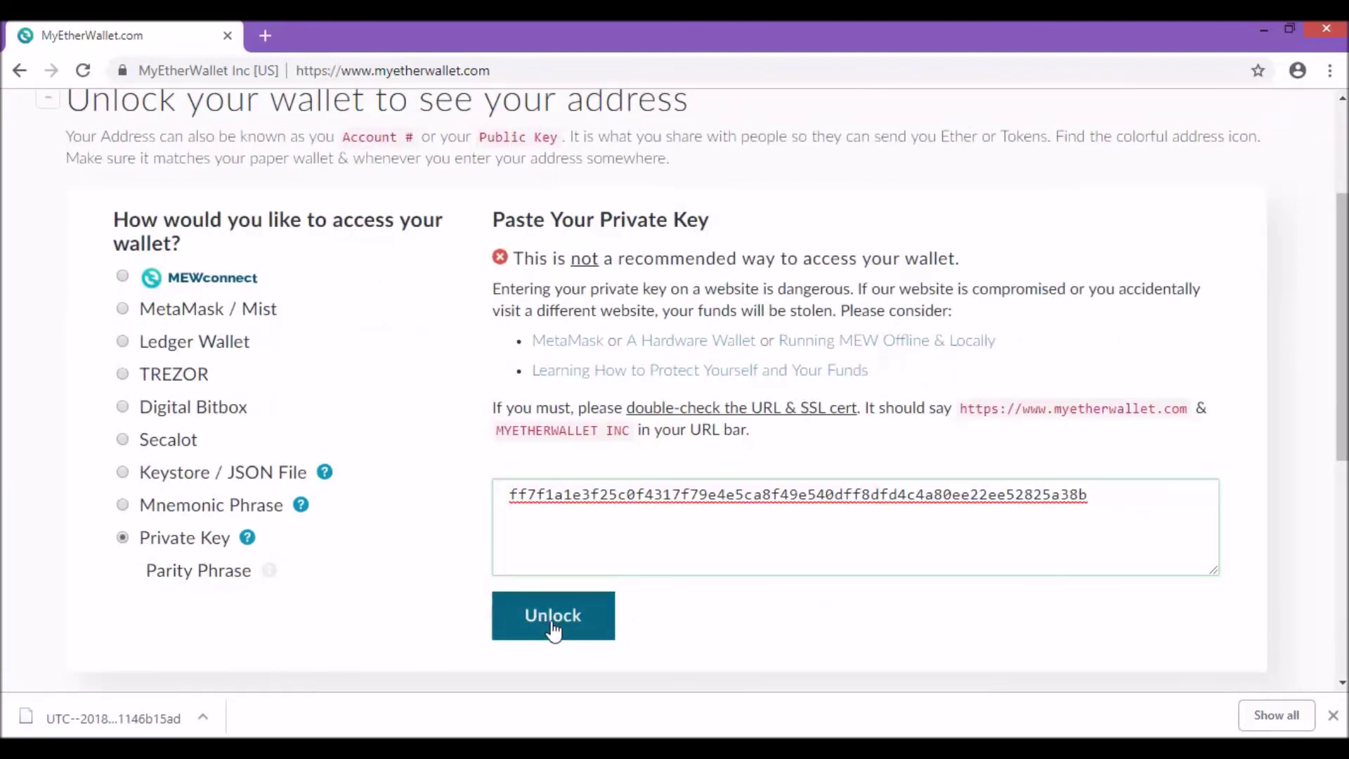
# Copy the unlocked wallet's full public address shown beside its 0 ETH balance.
pyautogui.scroll(-2, 552, 622)
pyautogui.scroll(-1, 554, 604)
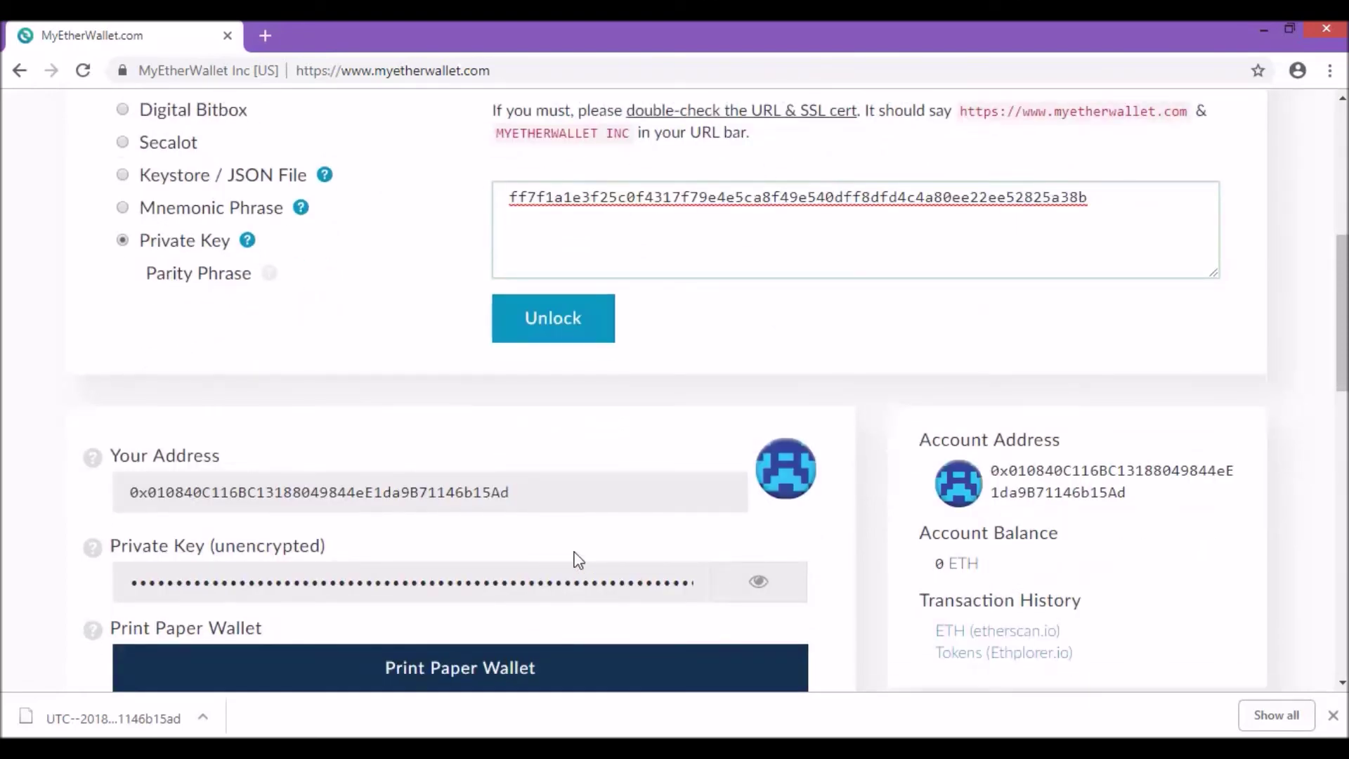
pyautogui.click(544, 485)
pyautogui.moveTo(544, 485); pyautogui.dragTo(112, 525)
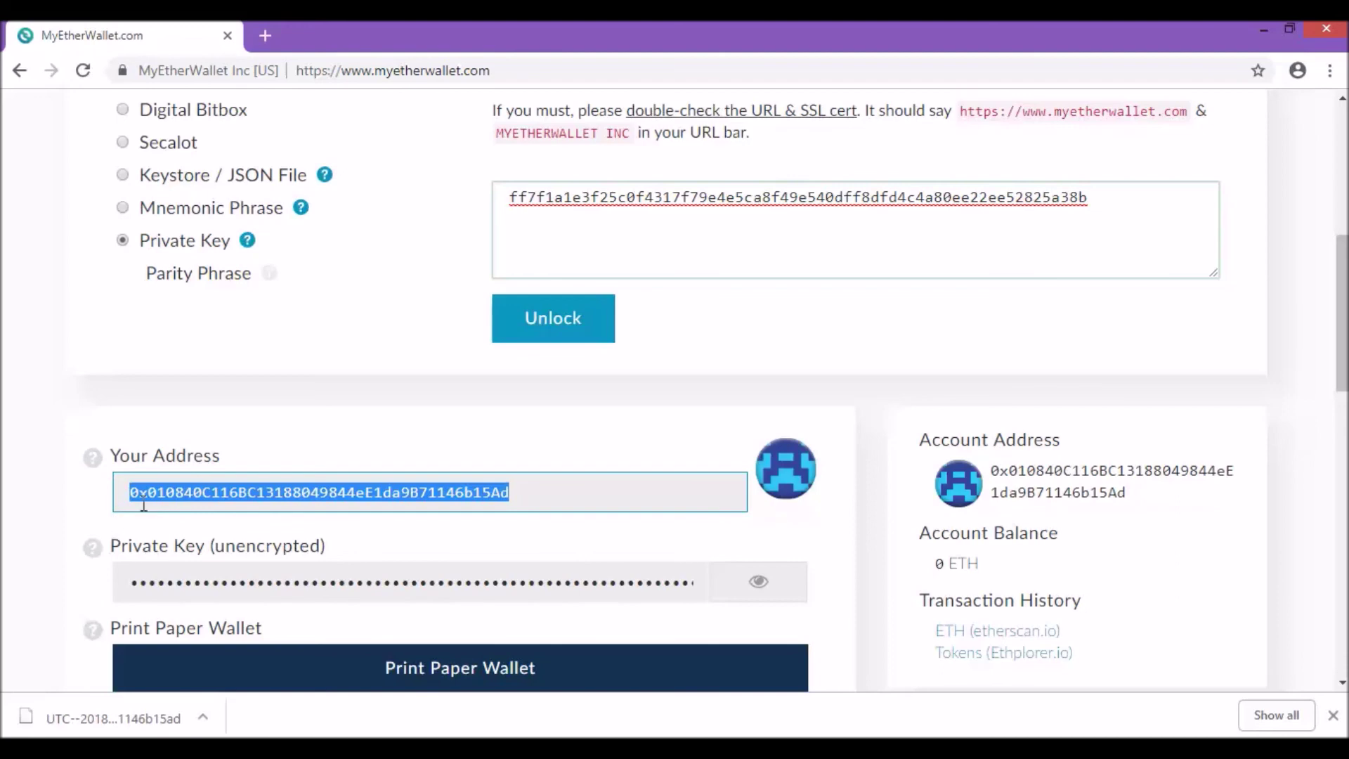
pyautogui.rightClick(179, 495)
pyautogui.click(222, 512)
# Paste the wallet address after 'Public Wallet Address:' in Notepad and start a new line below.
pyautogui.click(630, 657)
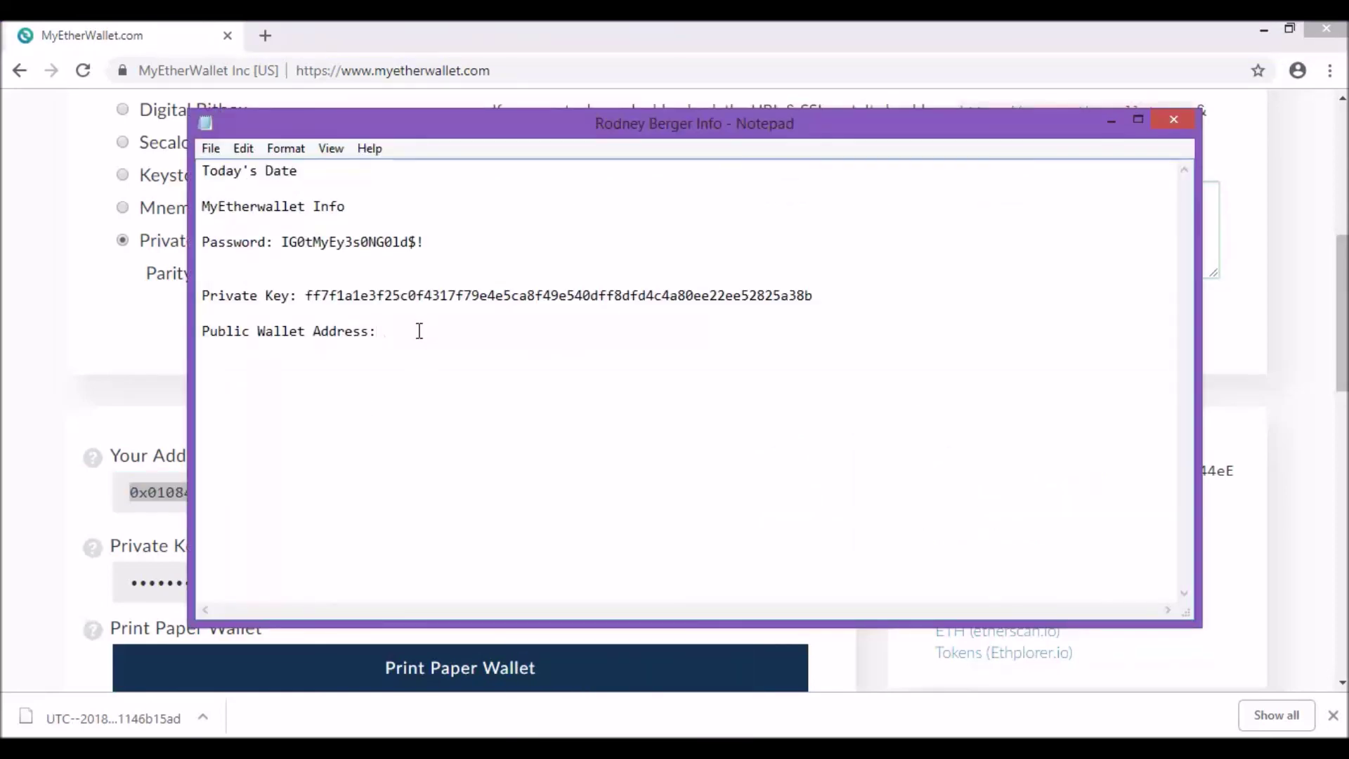
pyautogui.rightClick(419, 331)
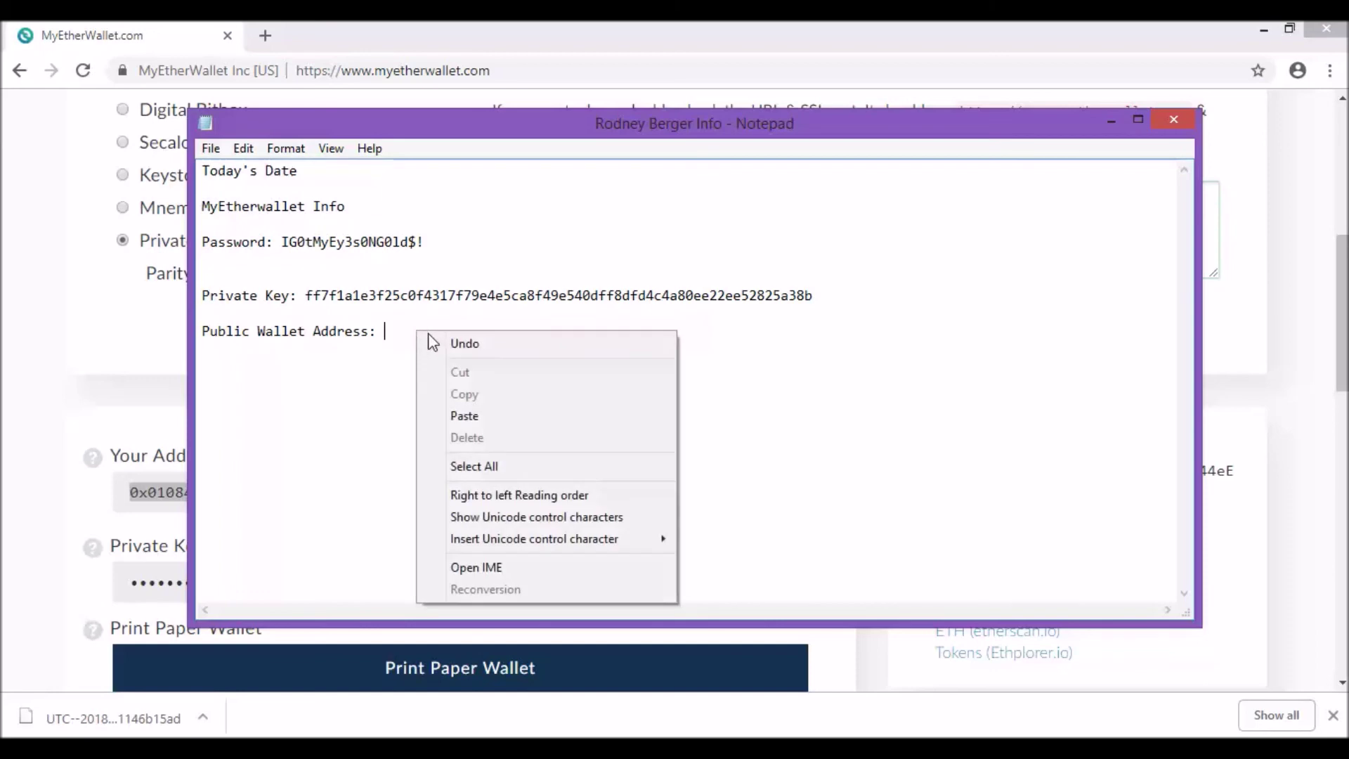
pyautogui.click(482, 417)
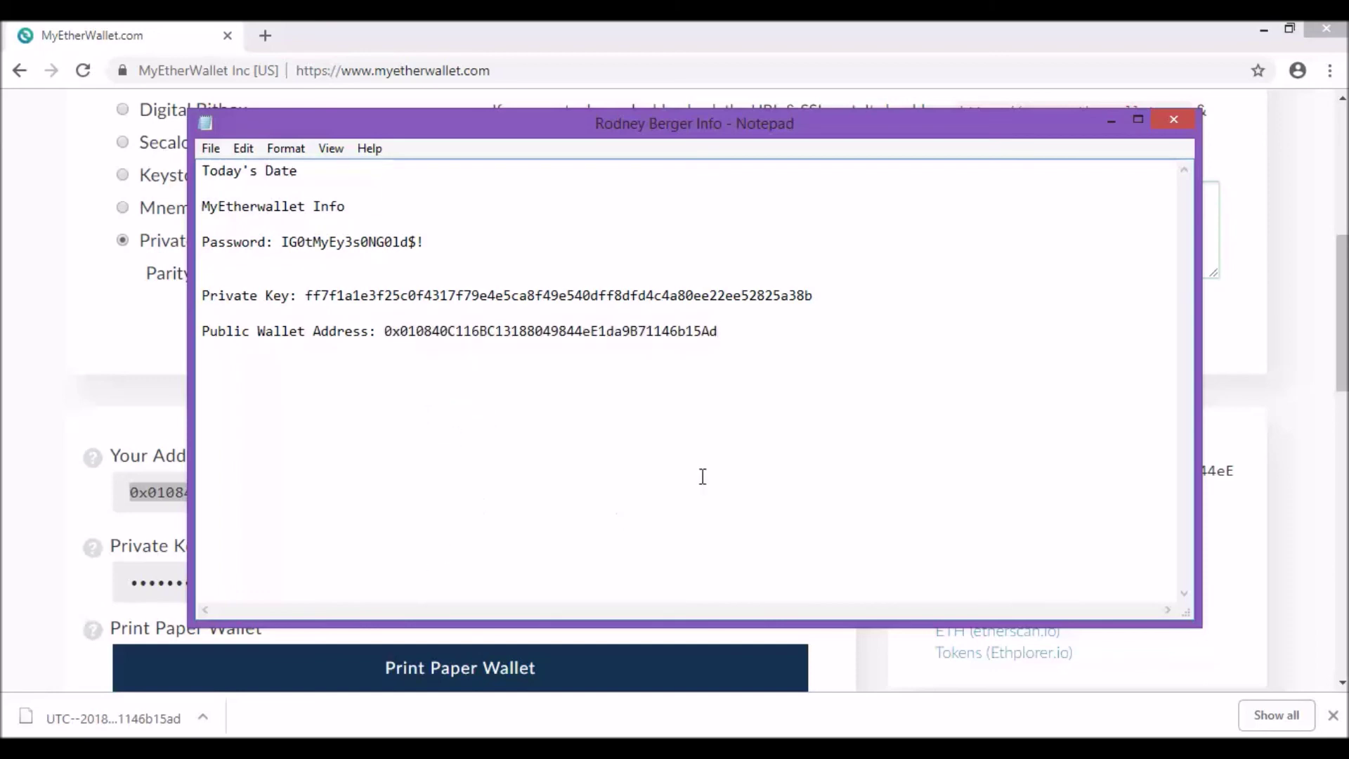
pyautogui.press('Return')
pyautogui.press('Return')
pyautogui.click(211, 148)
# Save the notes file, close Notepad, and return File Explorer to My Coins Universe.
pyautogui.click(259, 215)
pyautogui.click(1174, 121)
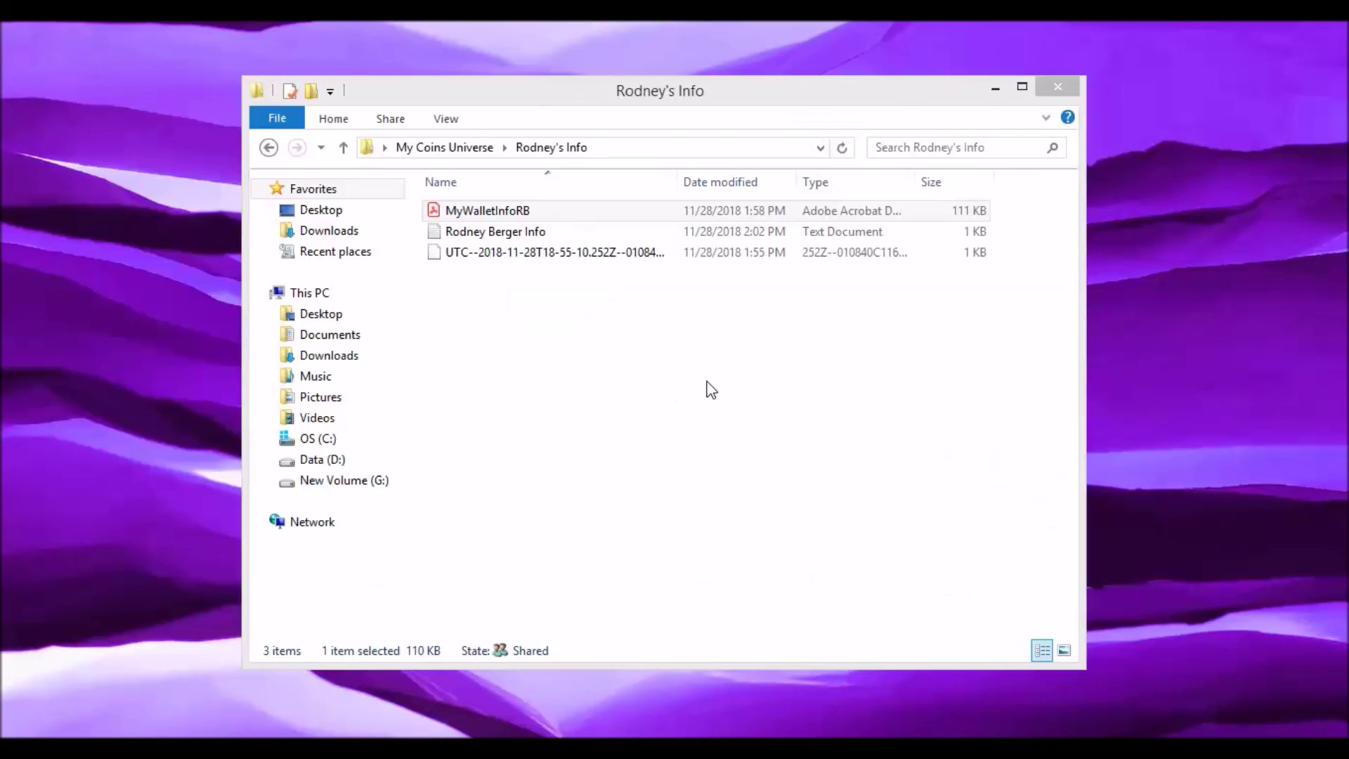
pyautogui.click(267, 149)
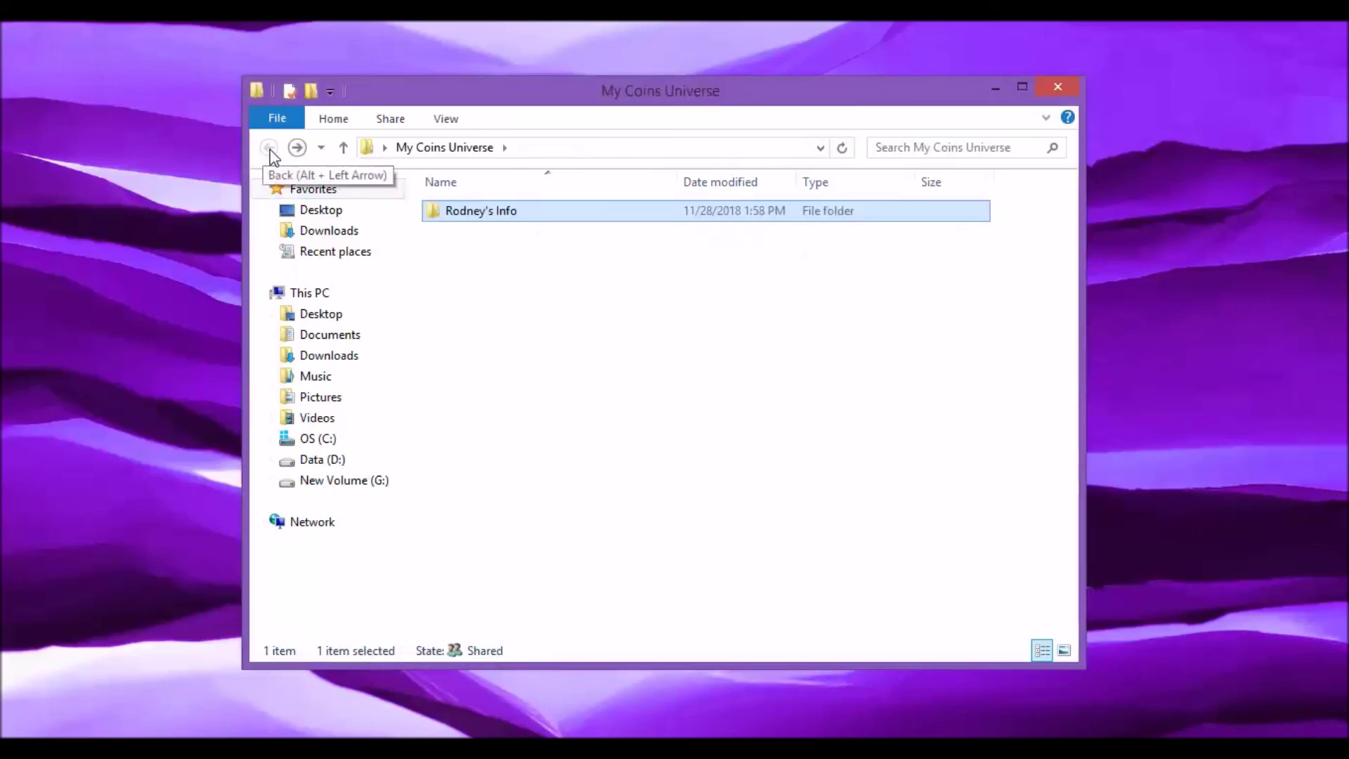